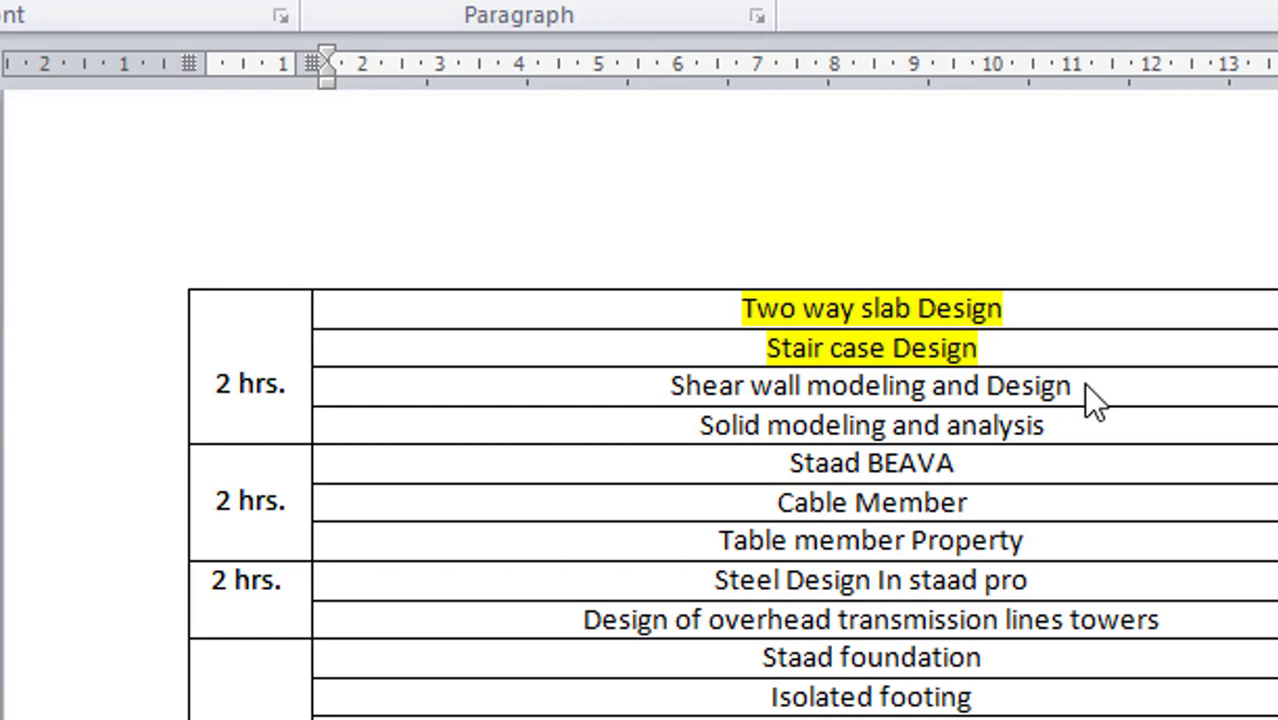
Step: Highlight the 'Shear wall modeling and Design' line in yellow in Word, then return to STAAD.Pro
drag(1083, 383, 850, 399)
click(987, 385)
shift+drag(956, 404, 731, 404)
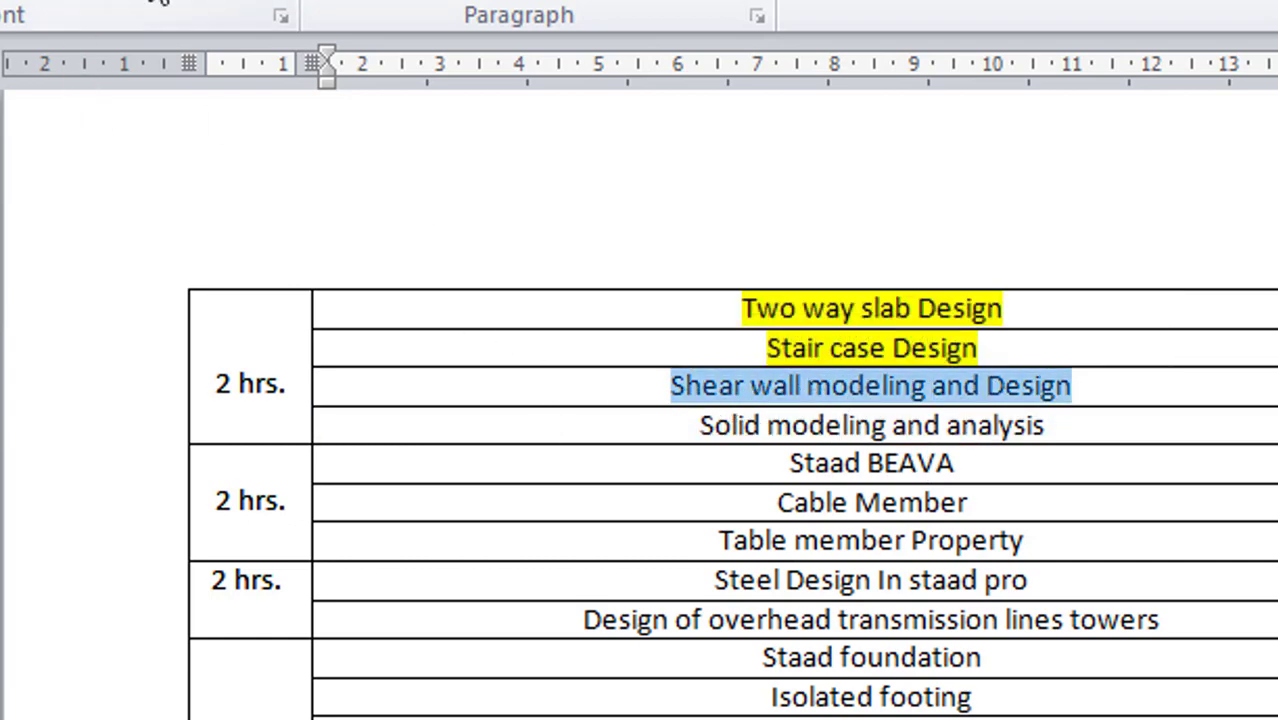
click(1150, 531)
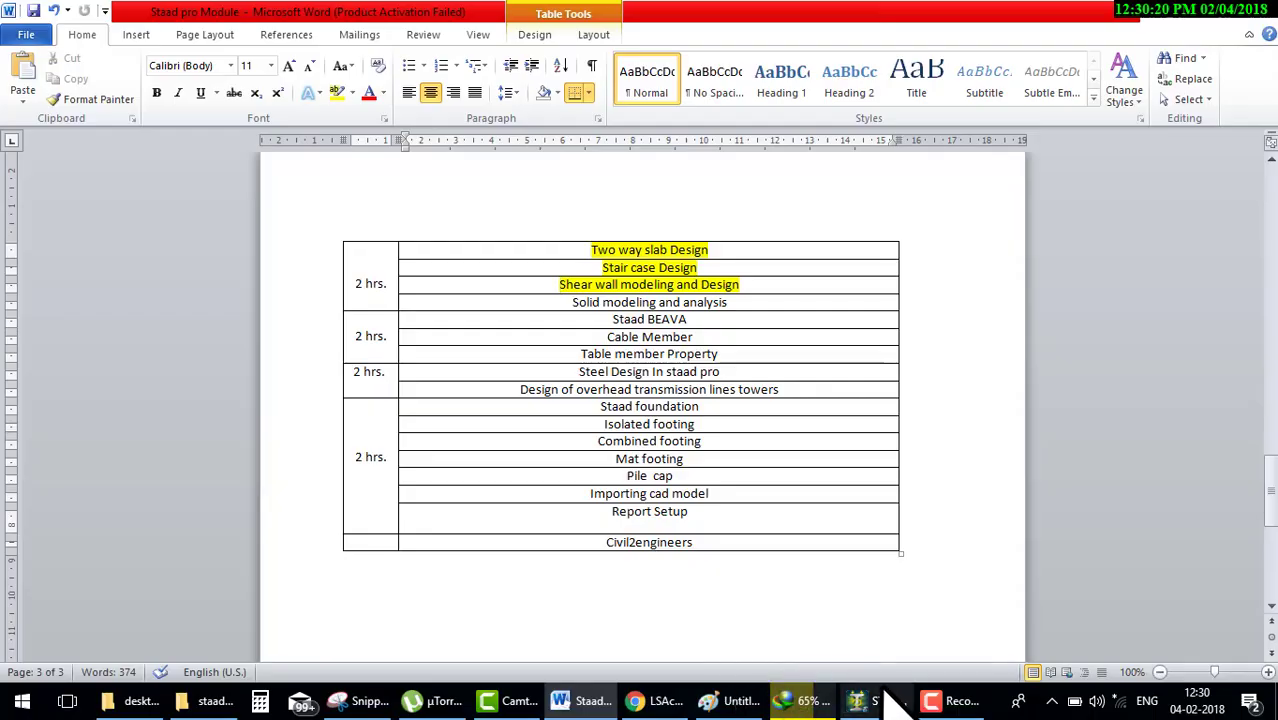
click(882, 700)
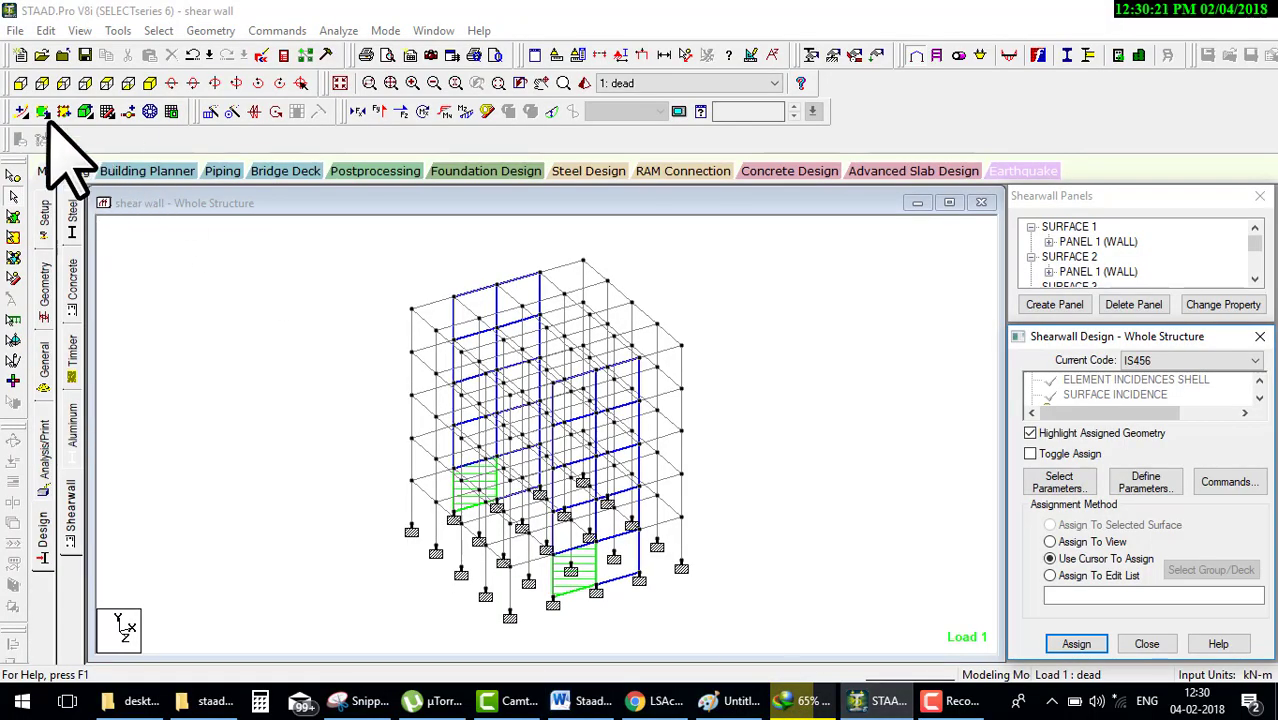
Step: Start a new Space model named 'solid modelling and analysis' using Meter and KiloNewton units
click(20, 54)
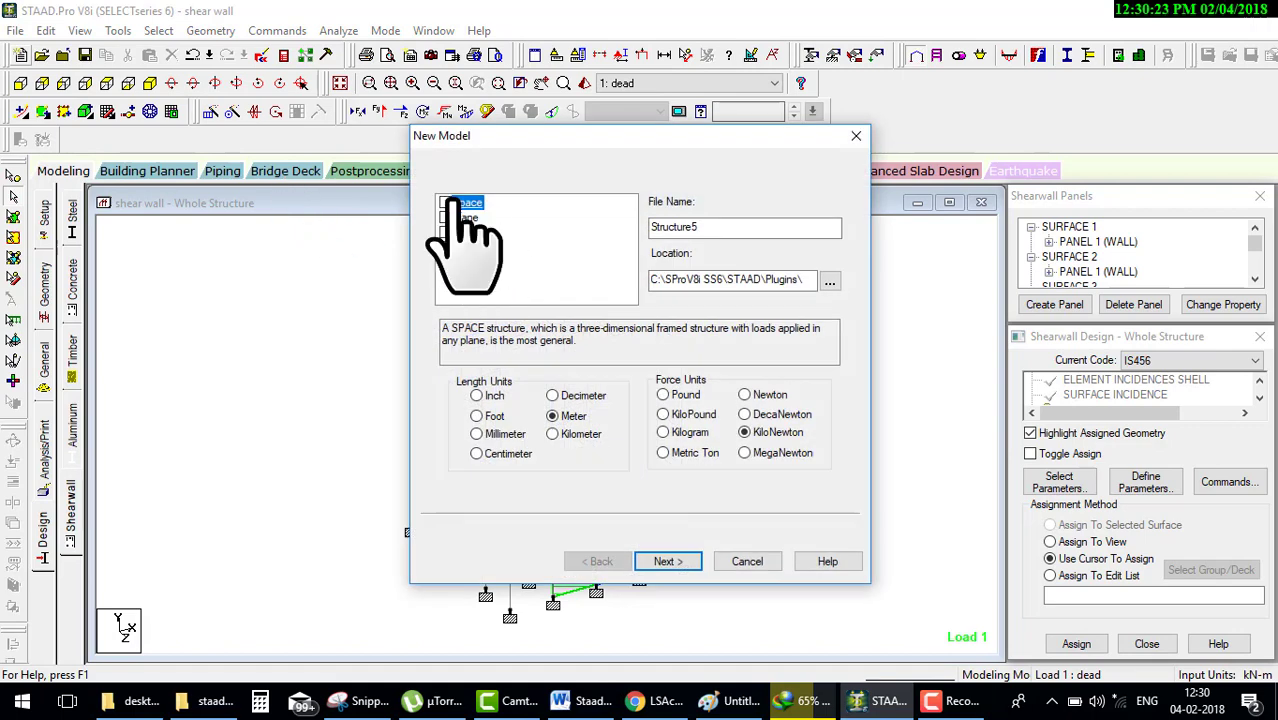
drag(727, 226, 560, 235)
text(solid modelling and analysis)
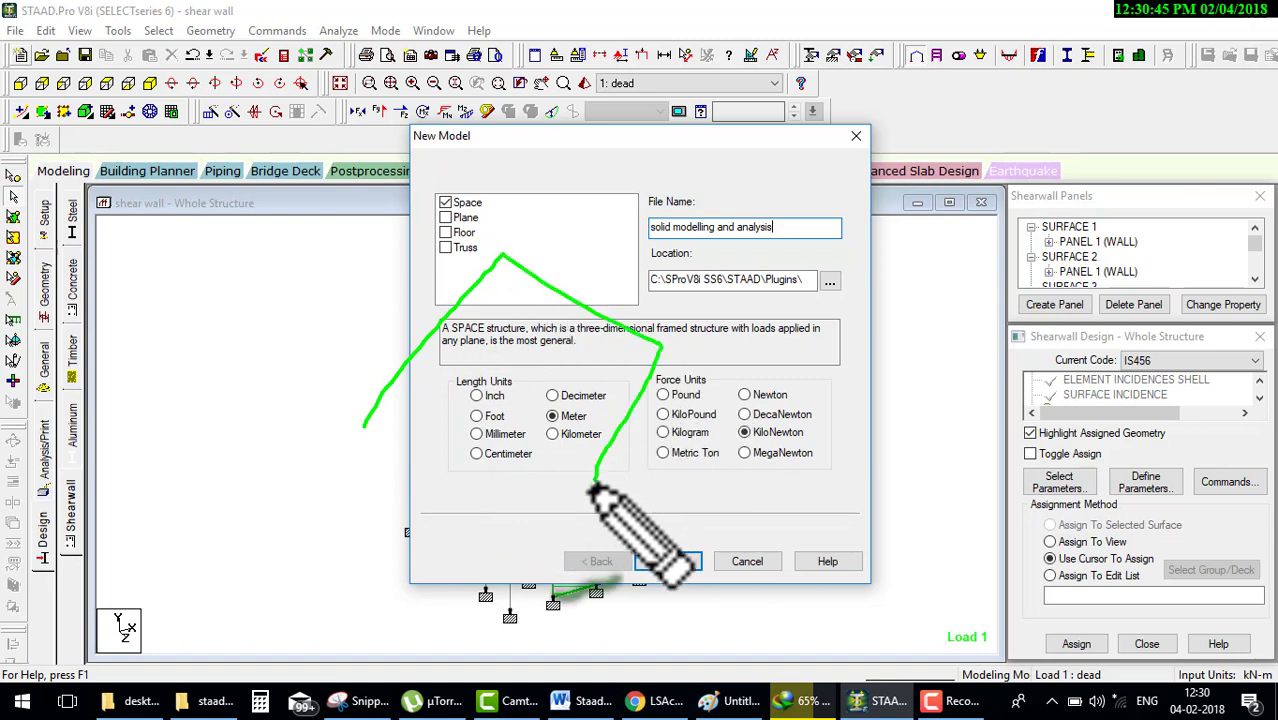
mouse_move(607, 470)
mouse_down()
mouse_move(364, 425)
mouse_move(386, 605)
mouse_up()
drag(580, 515, 596, 595)
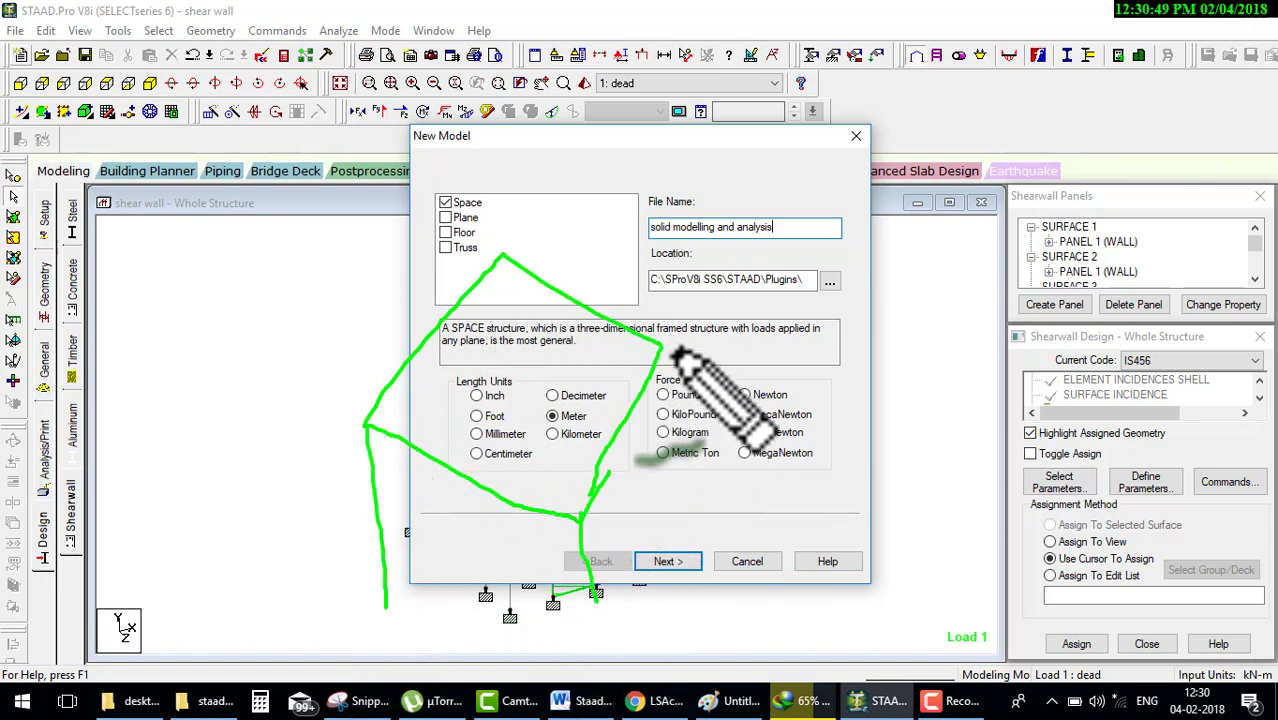
drag(659, 348, 596, 598)
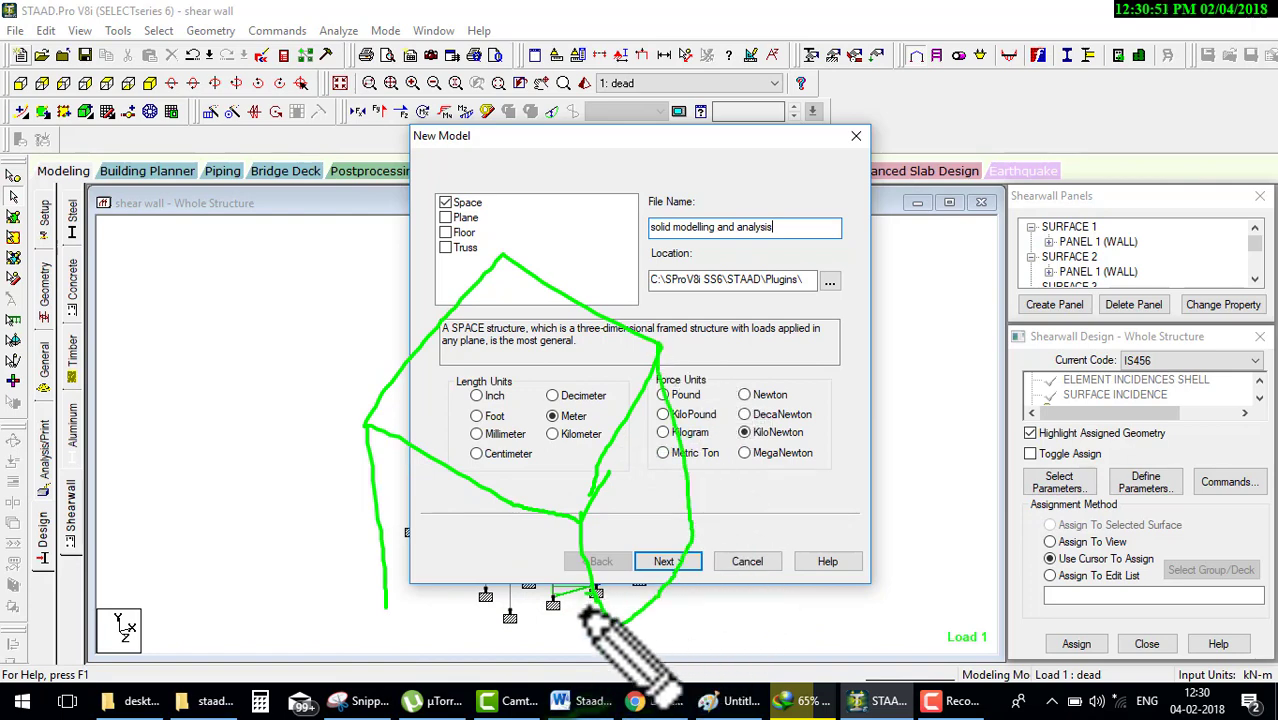
drag(386, 605, 585, 630)
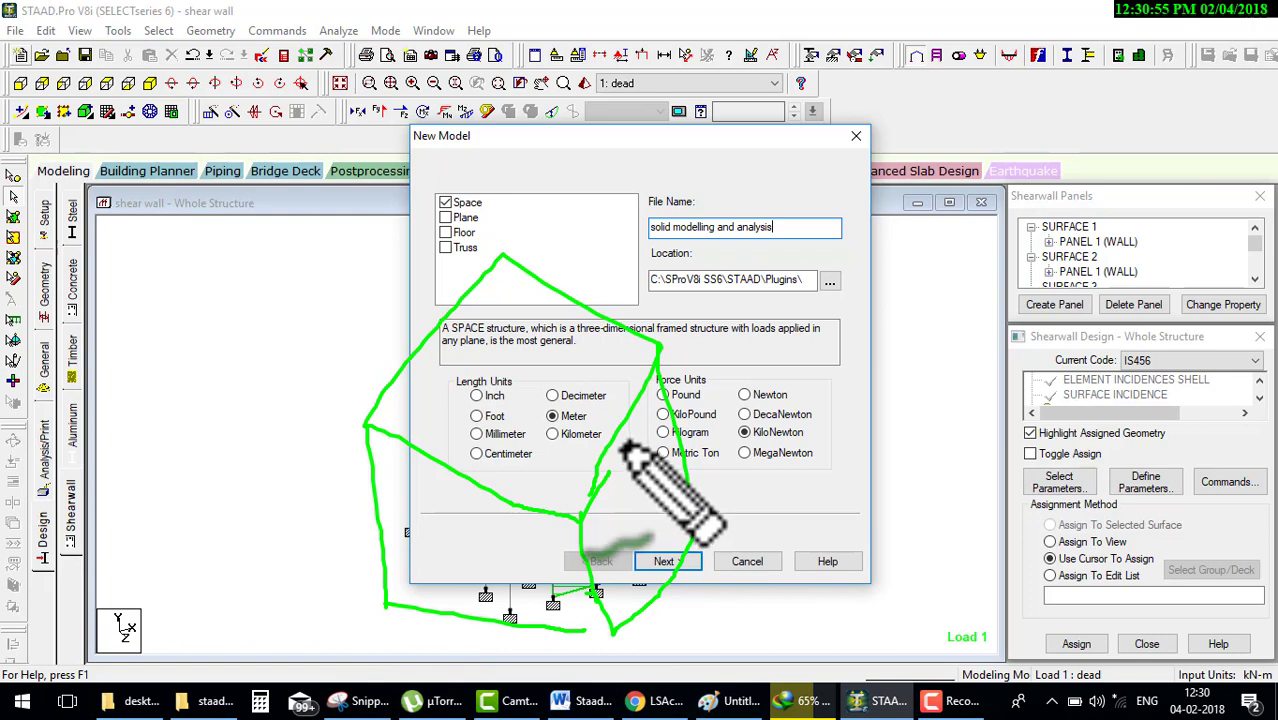
key(Escape)
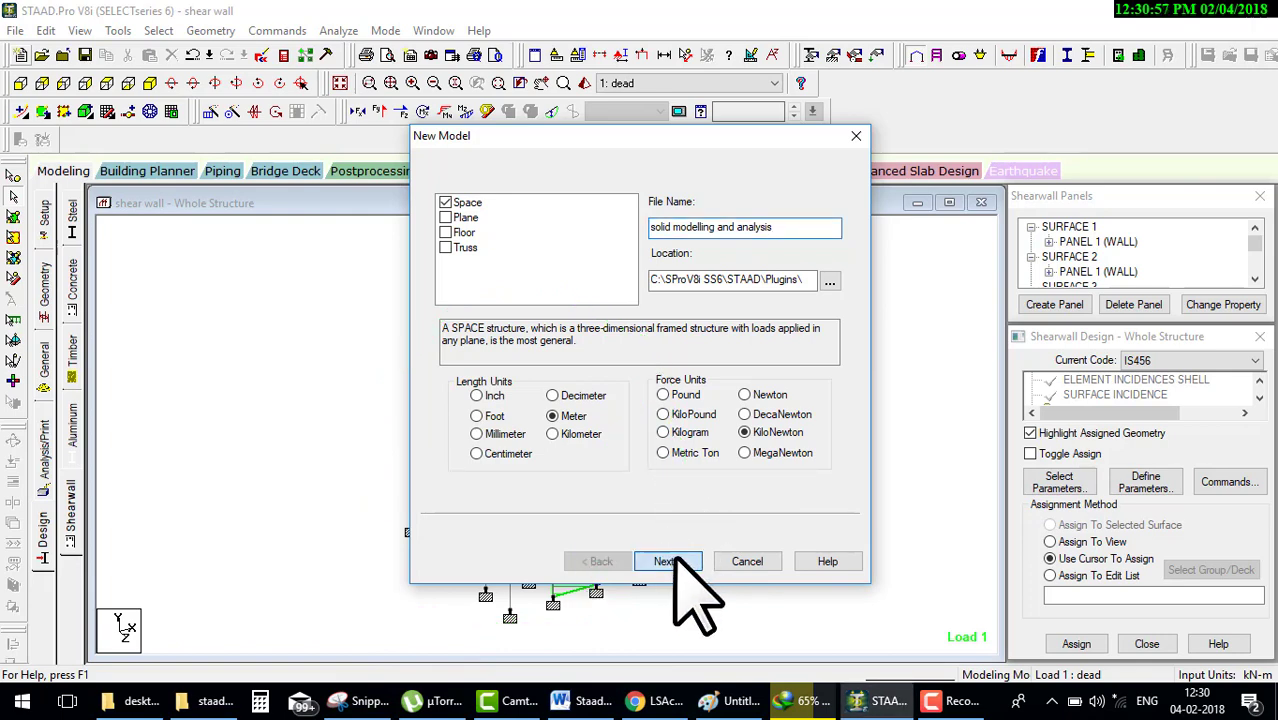
click(676, 558)
Step: Finish the New Model wizard to open the empty model on a 10-by-10 Default Grid
click(679, 557)
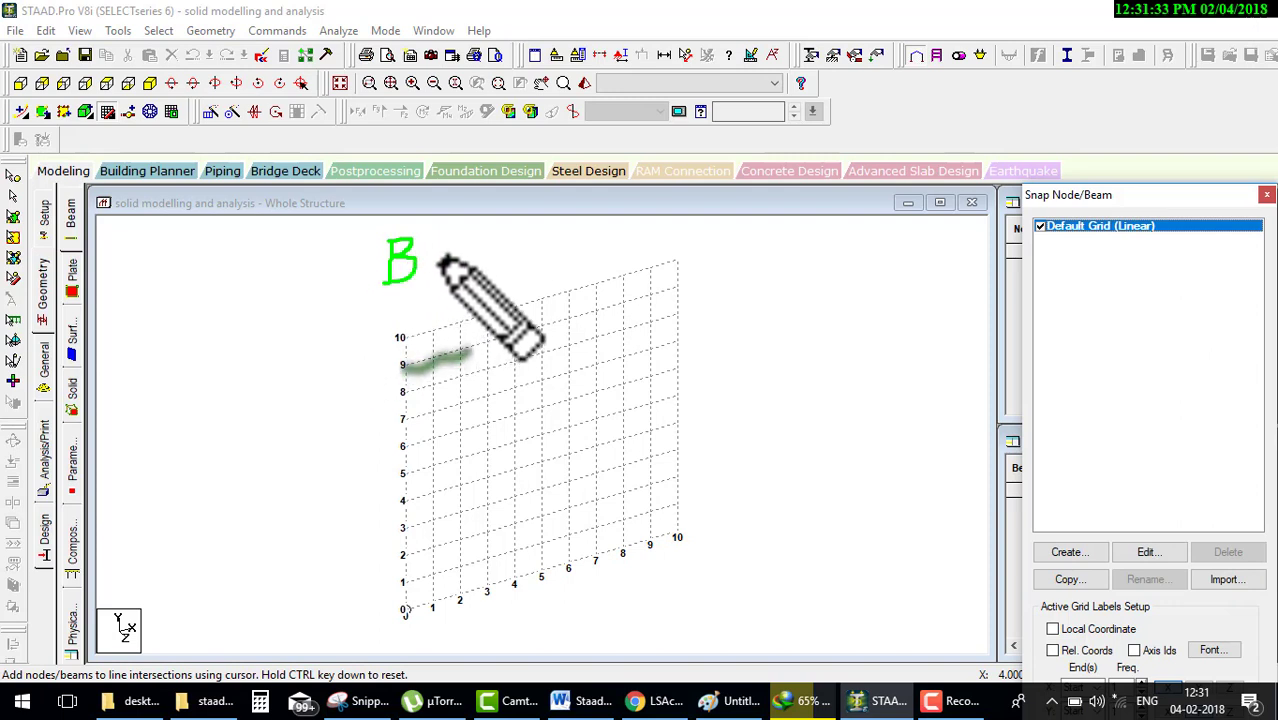
Step: Draw a 10 m beam along the grid base from the origin to grid point 10
mouse_move(425, 257)
mouse_down()
mouse_move(495, 256)
mouse_move(557, 279)
mouse_up()
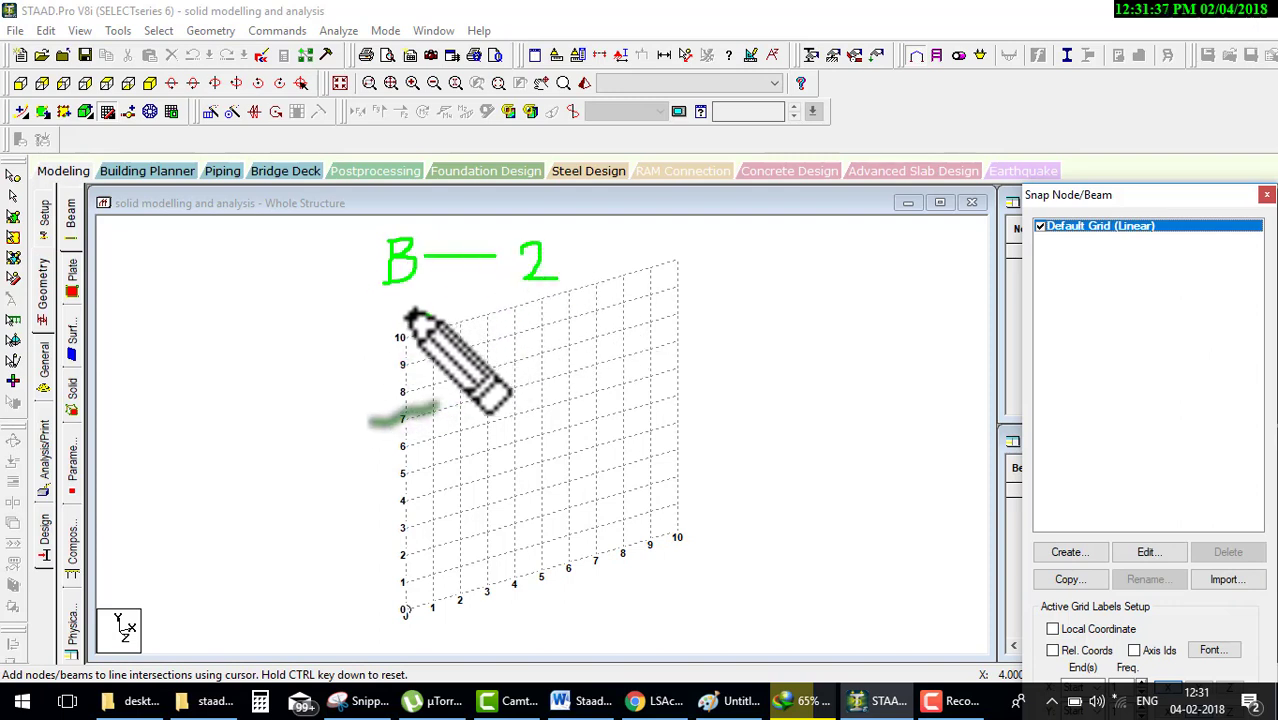
mouse_move(430, 316)
mouse_down()
mouse_move(398, 332)
mouse_move(428, 350)
mouse_move(490, 327)
mouse_move(569, 344)
mouse_up()
mouse_move(400, 378)
mouse_down()
mouse_move(400, 420)
mouse_move(400, 404)
mouse_move(484, 395)
mouse_move(545, 406)
mouse_move(511, 417)
mouse_move(562, 433)
mouse_up()
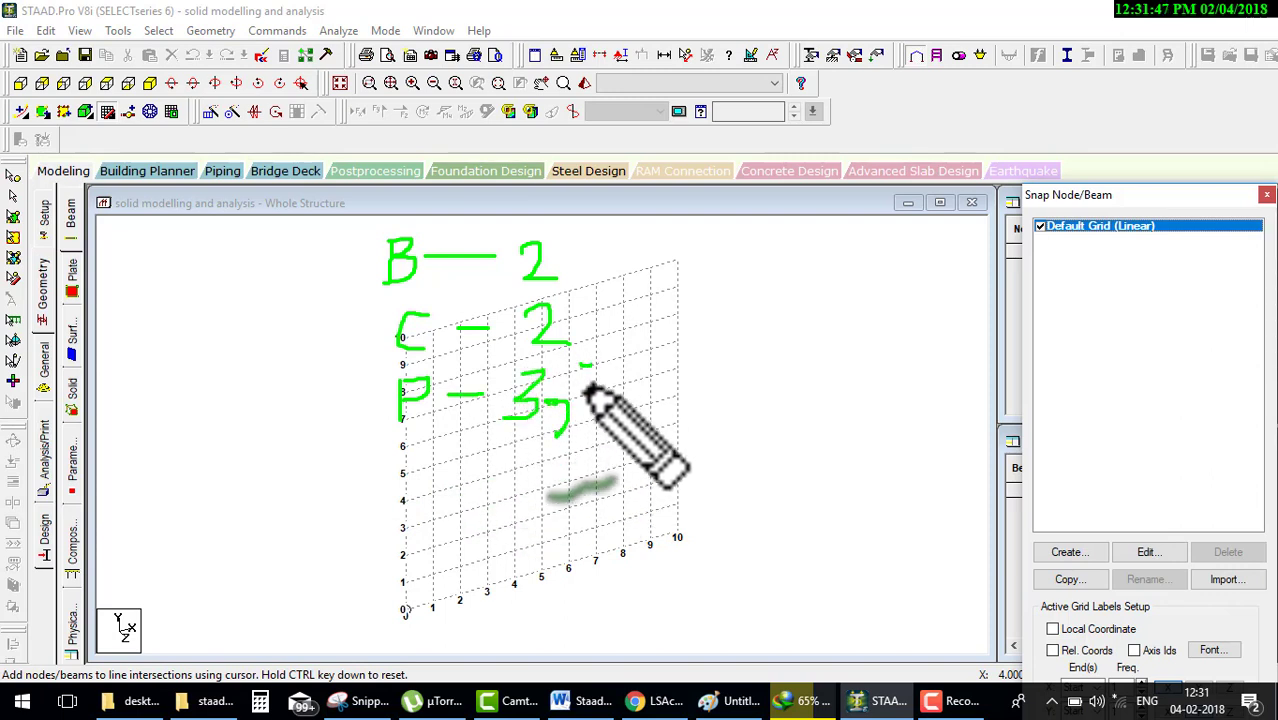
drag(591, 368, 604, 418)
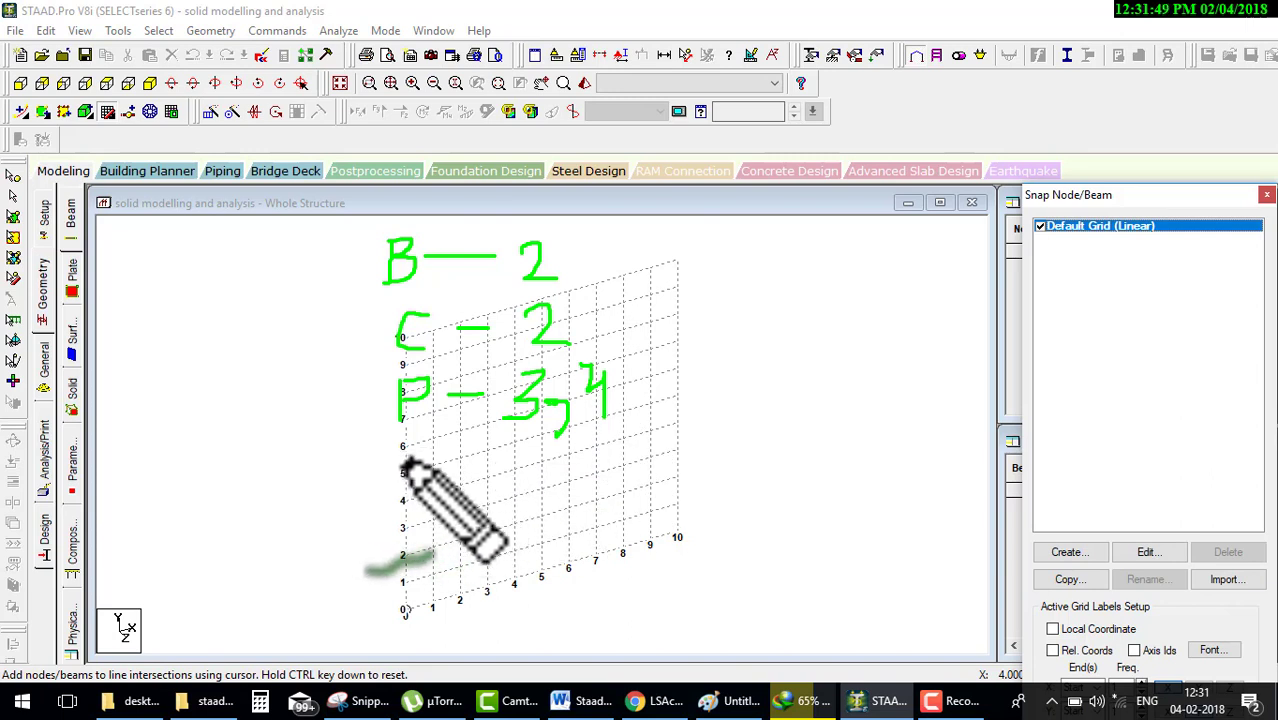
mouse_move(405, 457)
mouse_down()
mouse_move(402, 497)
mouse_move(388, 497)
mouse_move(480, 470)
mouse_move(545, 497)
mouse_up()
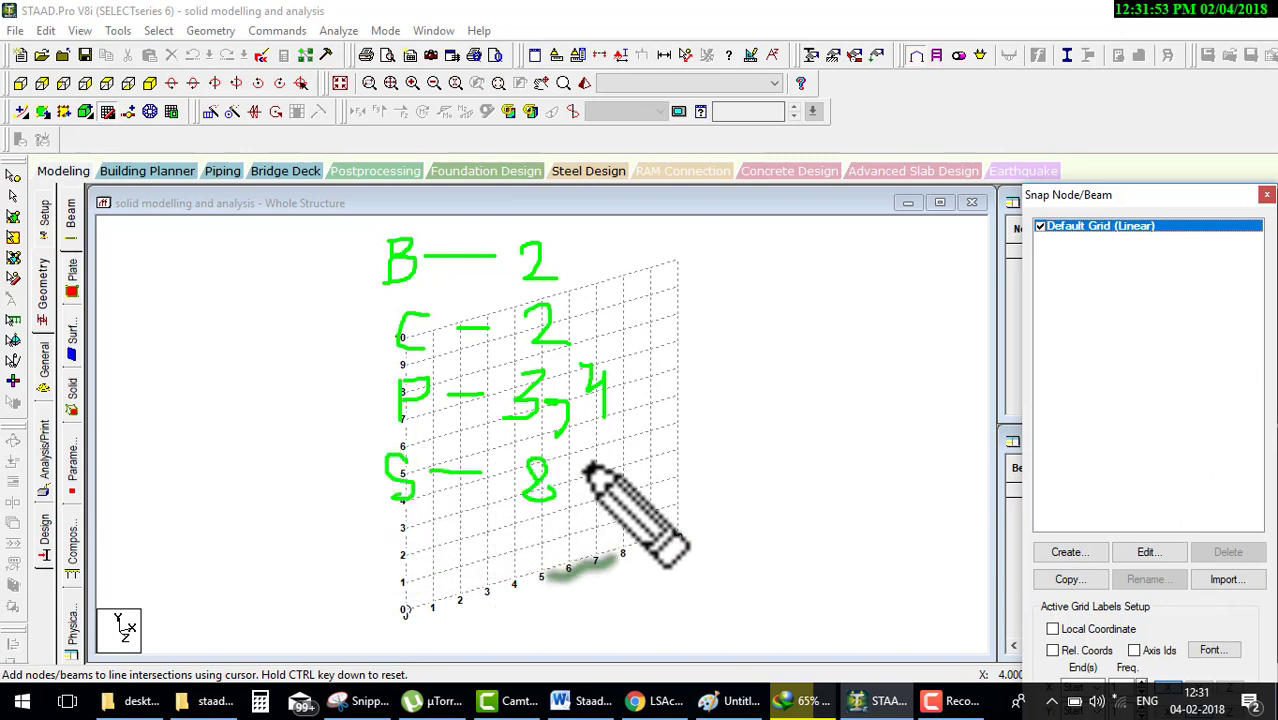
key(Escape)
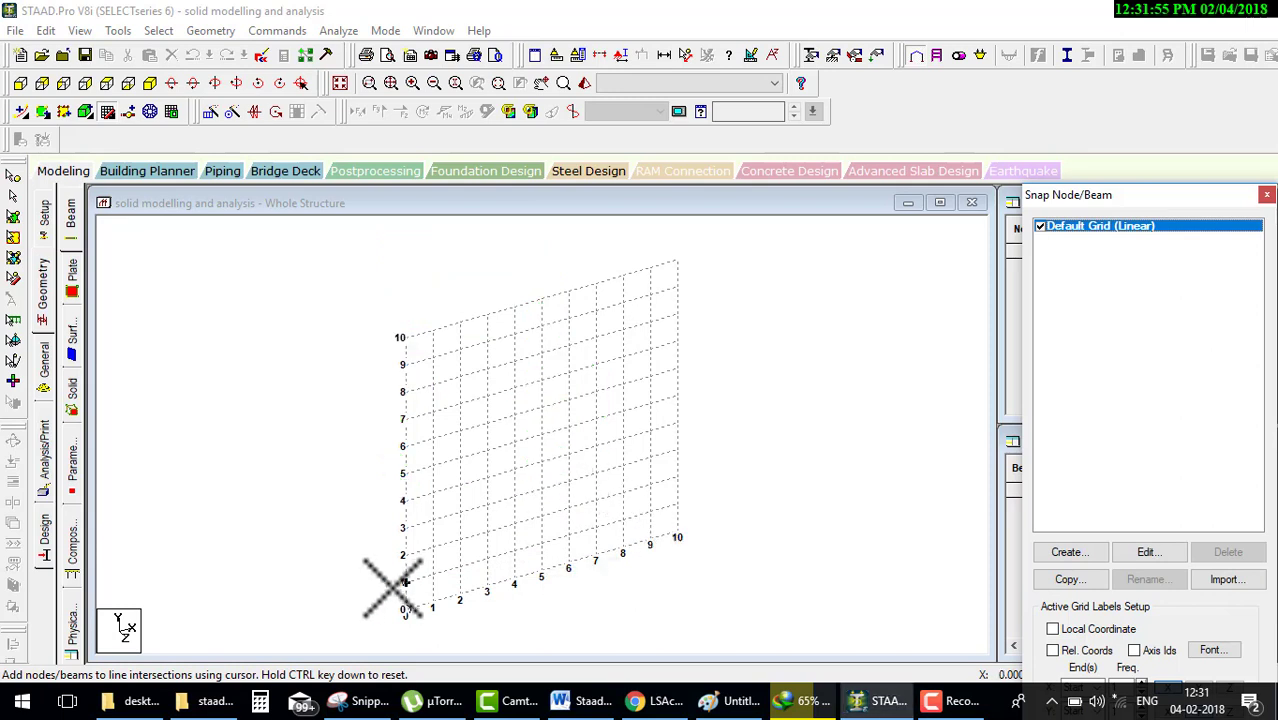
click(404, 611)
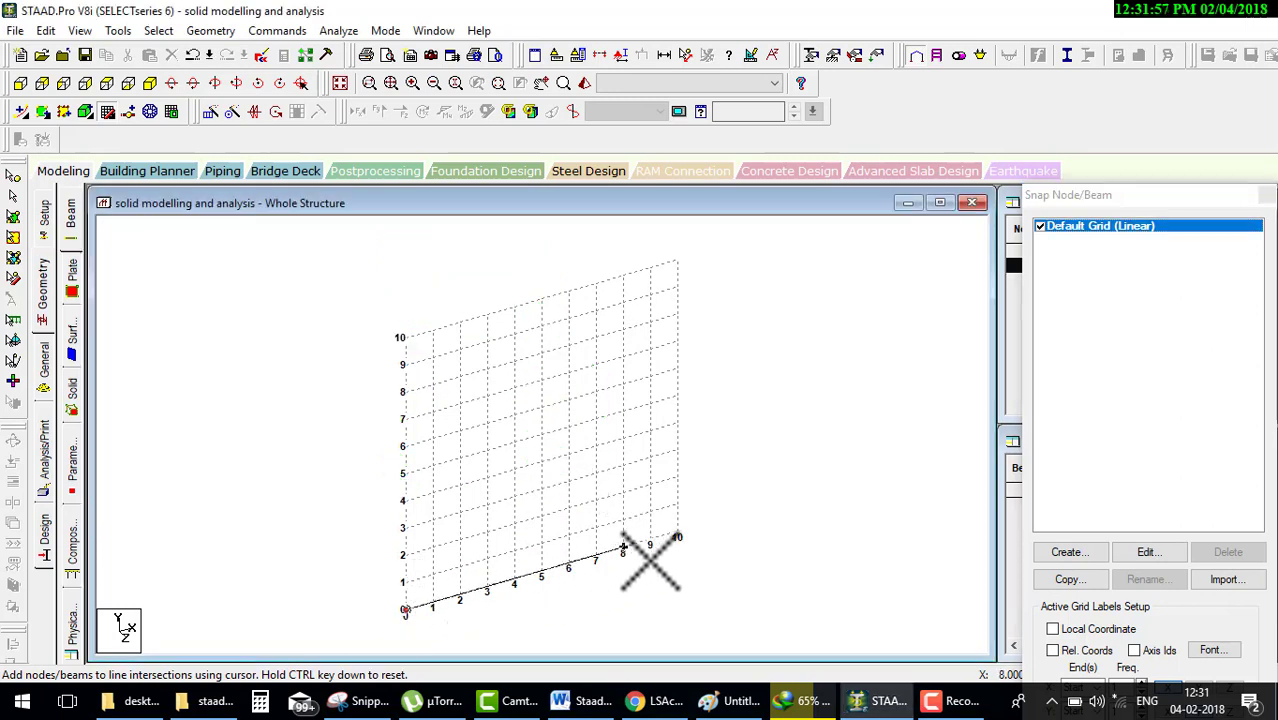
click(677, 535)
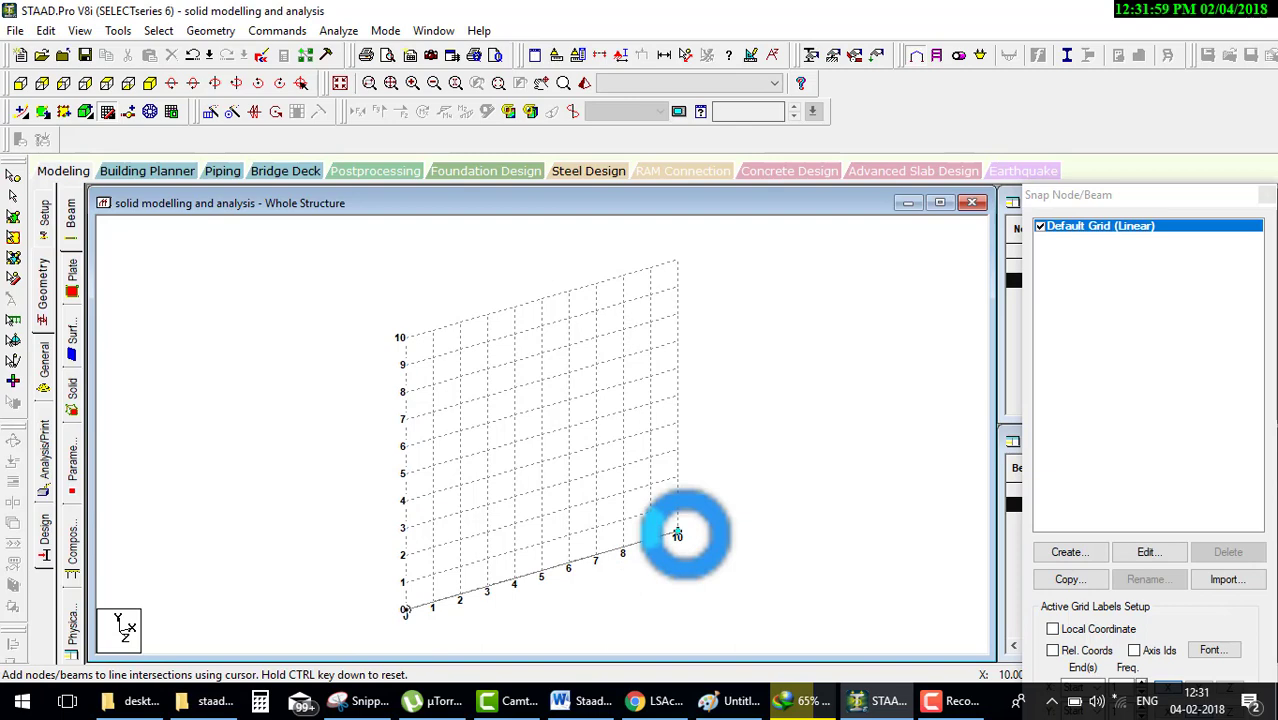
key(Escape)
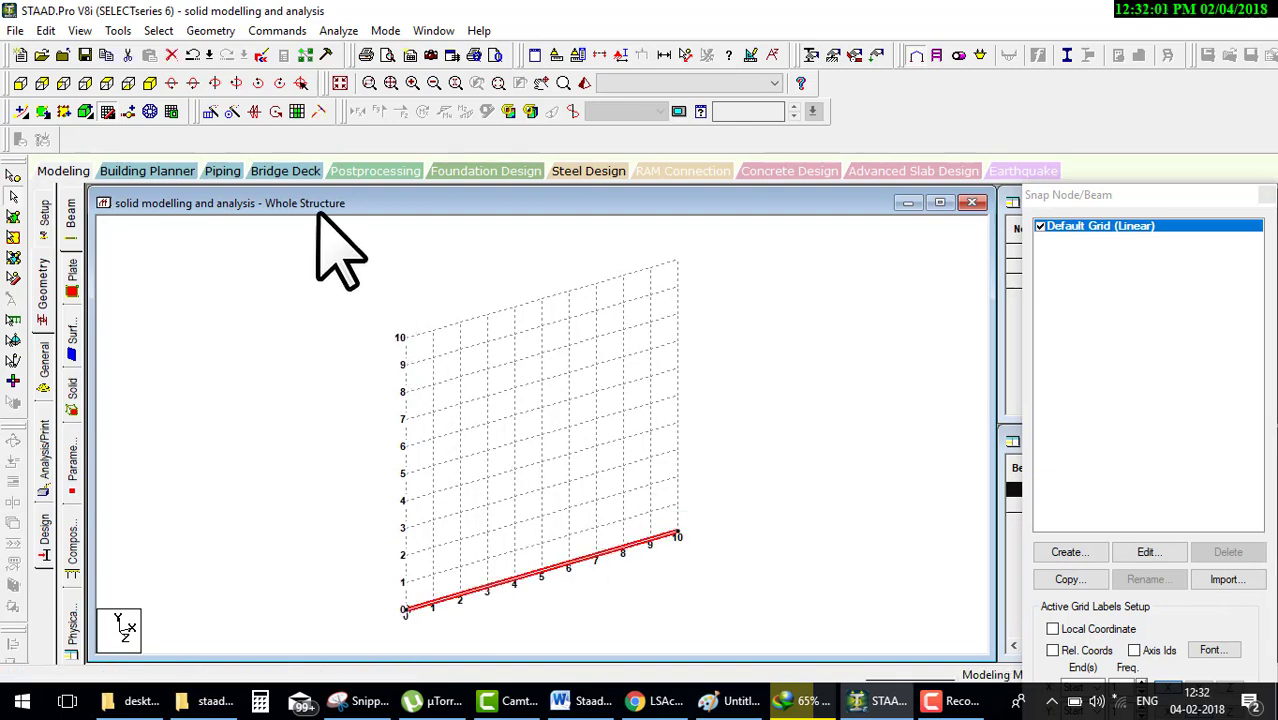
Step: Translationally repeat the beam 5 m in Z, then the base 5 m in Y, forming a 10×5×5 m box frame
click(208, 110)
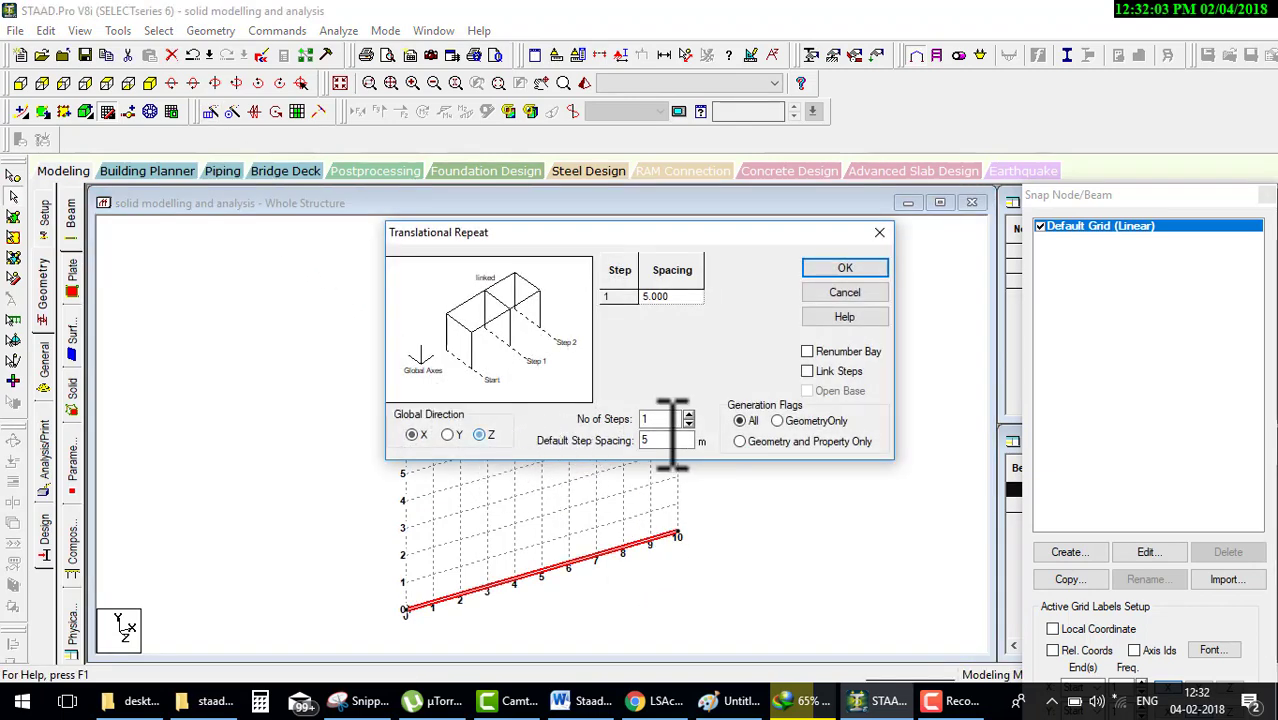
click(845, 270)
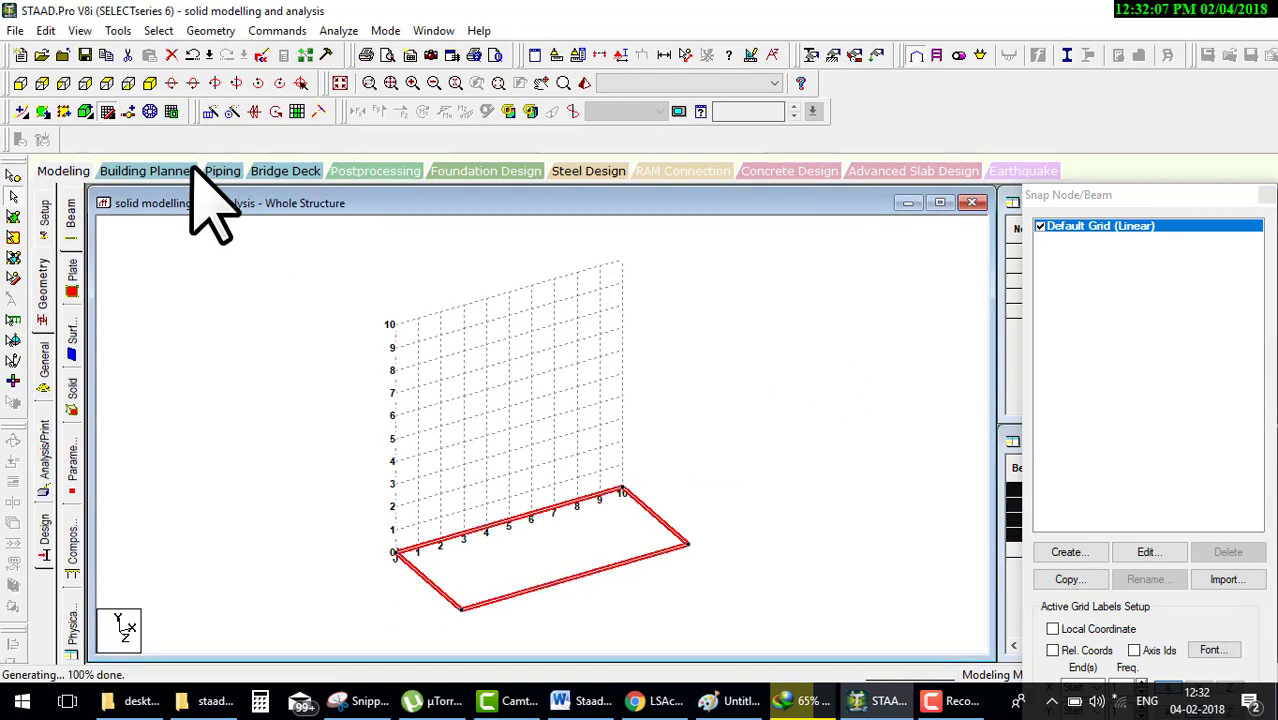
click(208, 110)
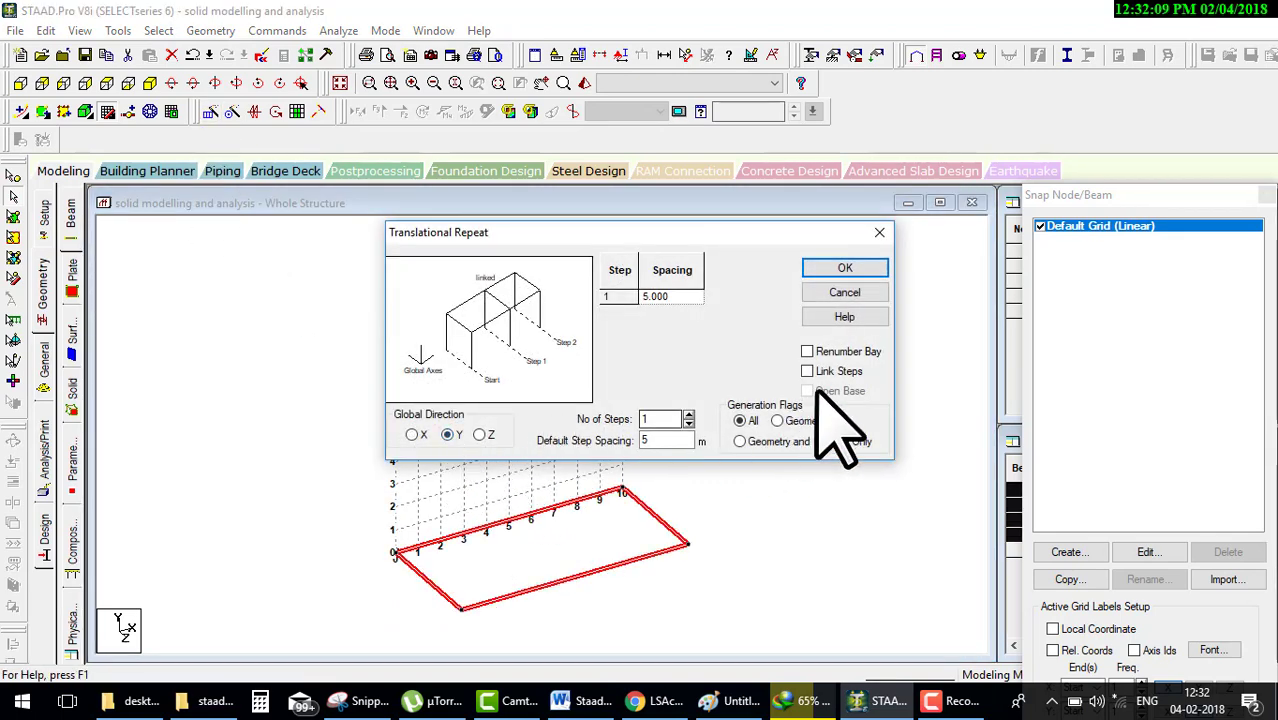
click(845, 268)
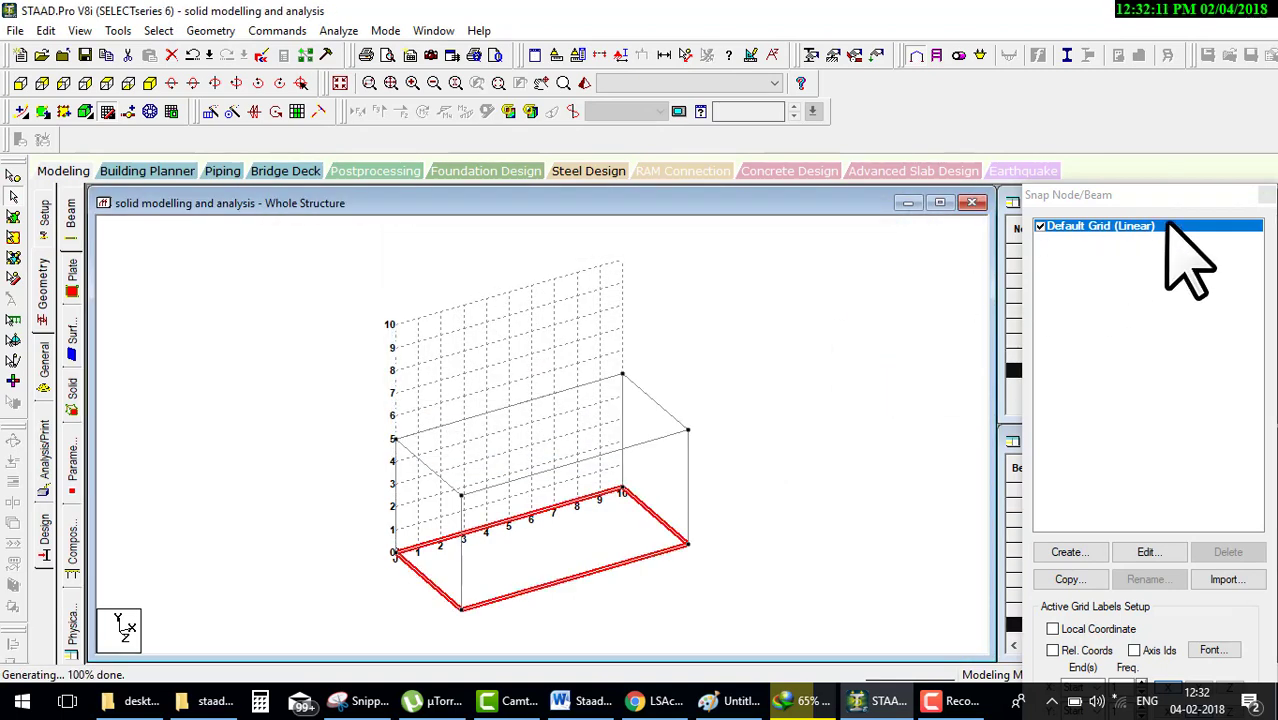
click(1266, 195)
click(837, 388)
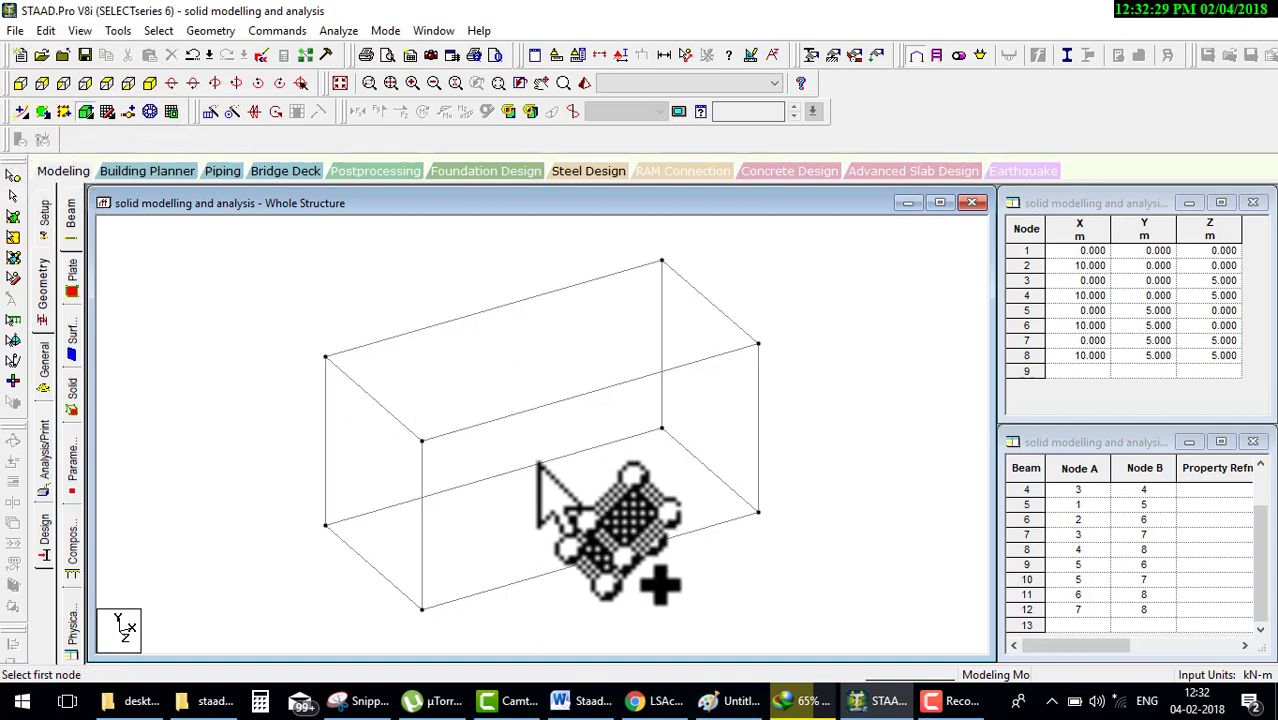
Step: Create an 8-node solid through the box corner nodes and show it in the 3D rendered view
click(325, 355)
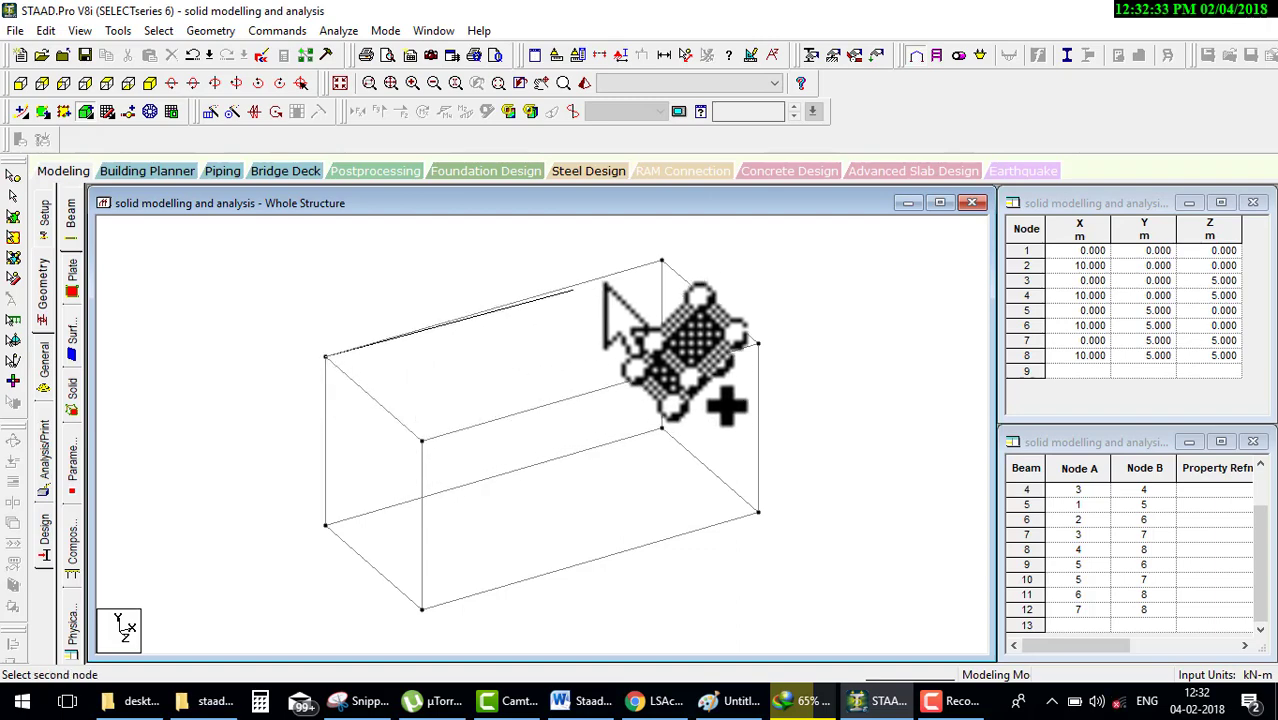
click(660, 262)
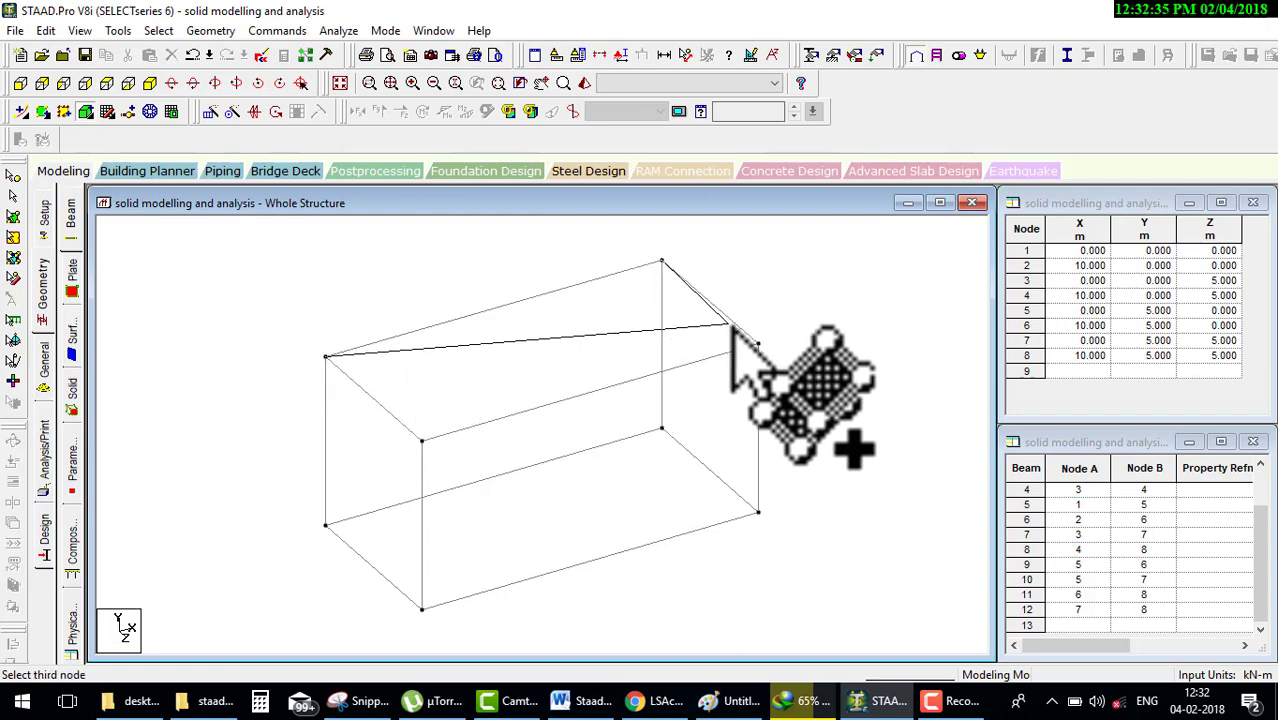
click(758, 345)
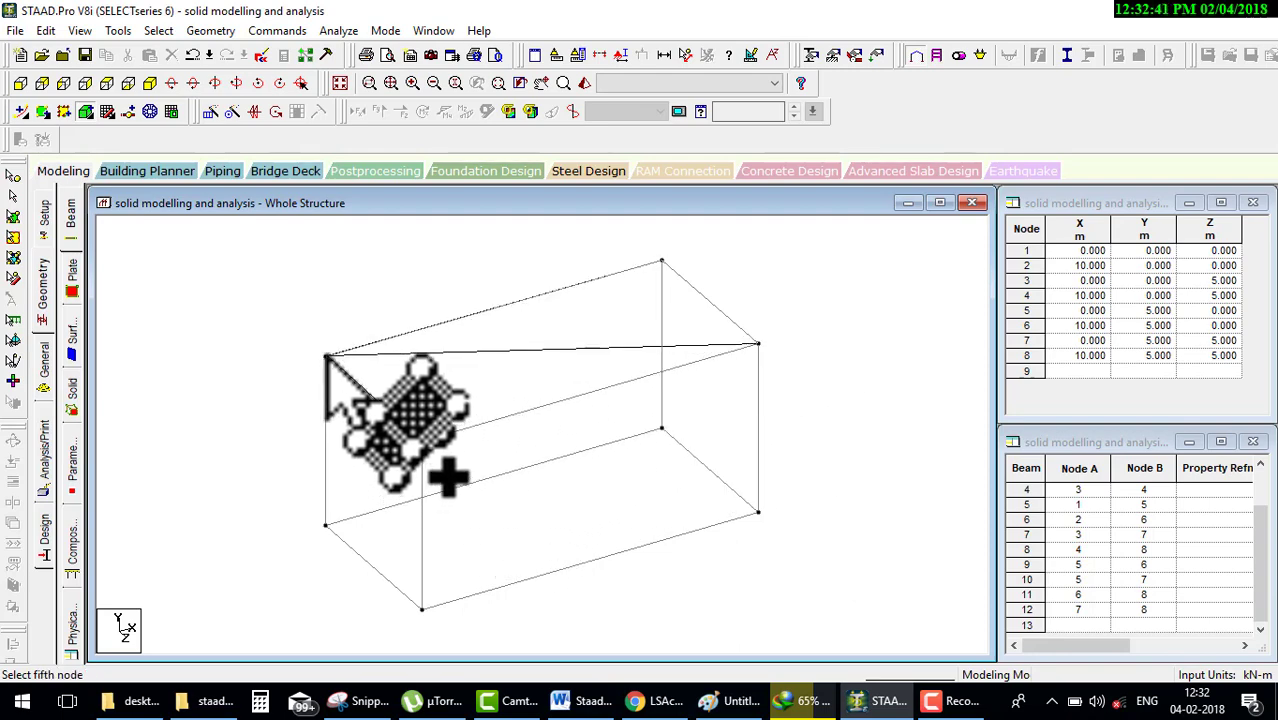
click(325, 521)
click(661, 428)
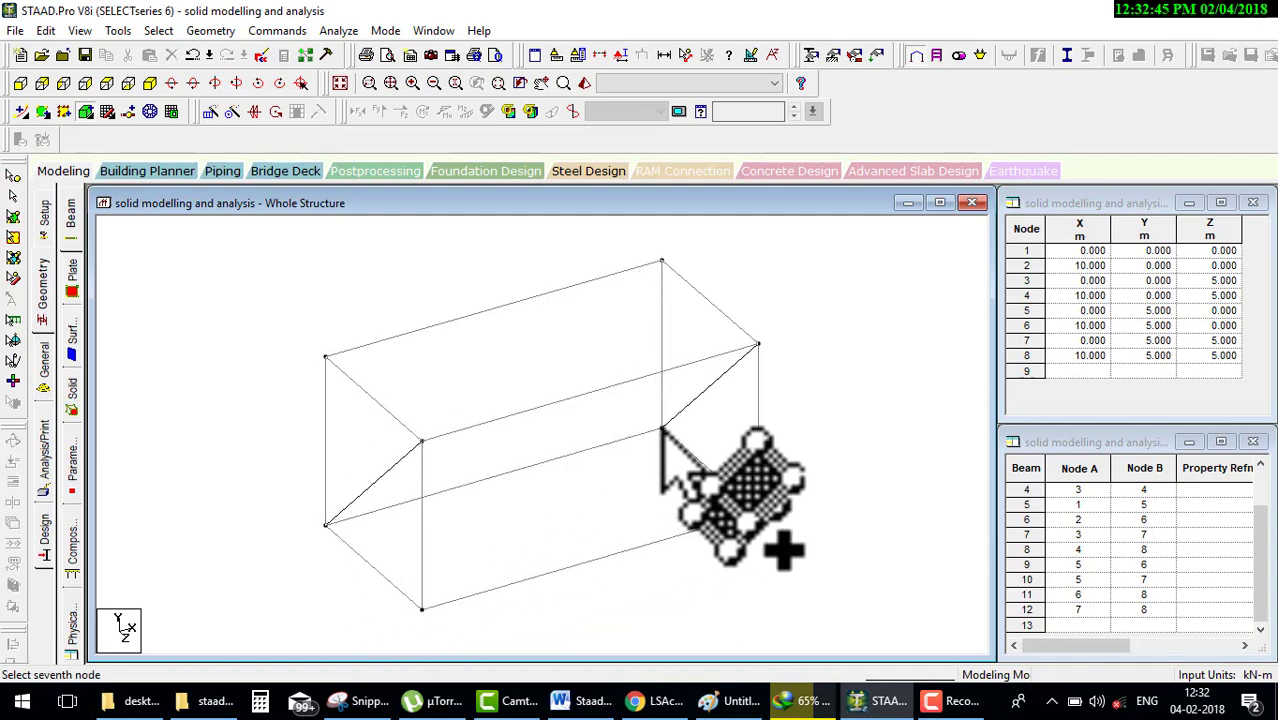
click(756, 511)
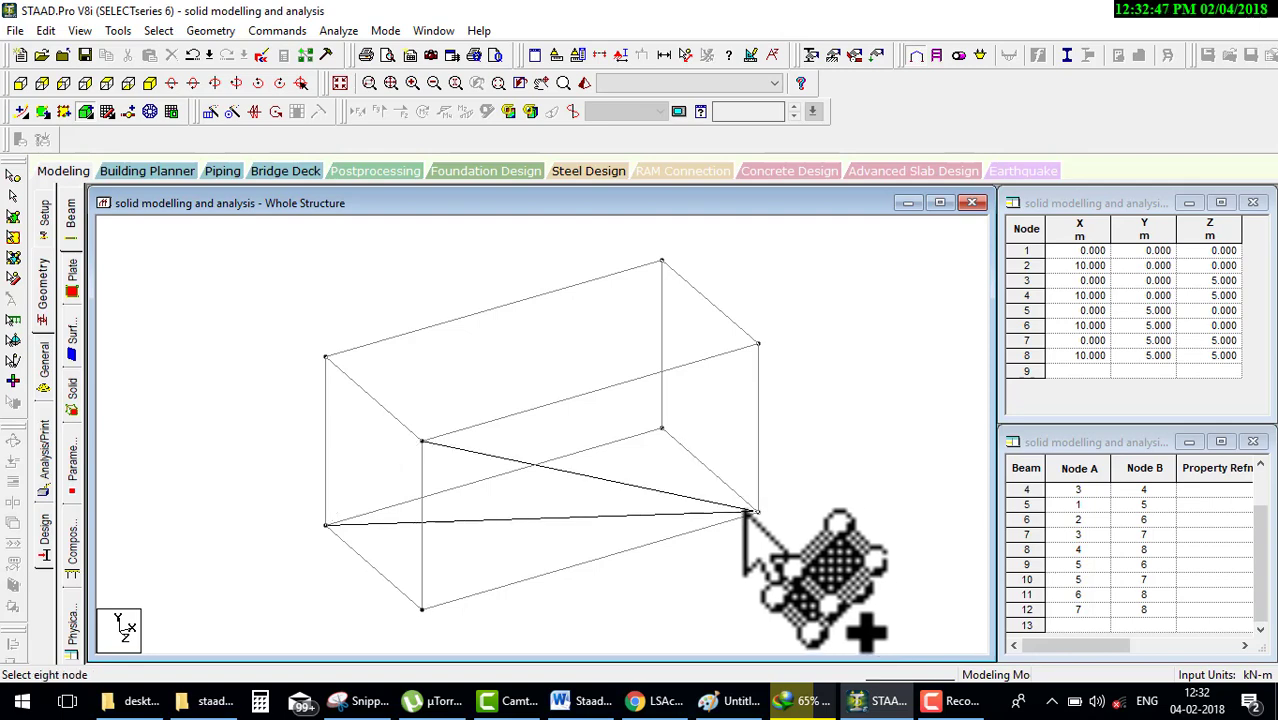
click(421, 608)
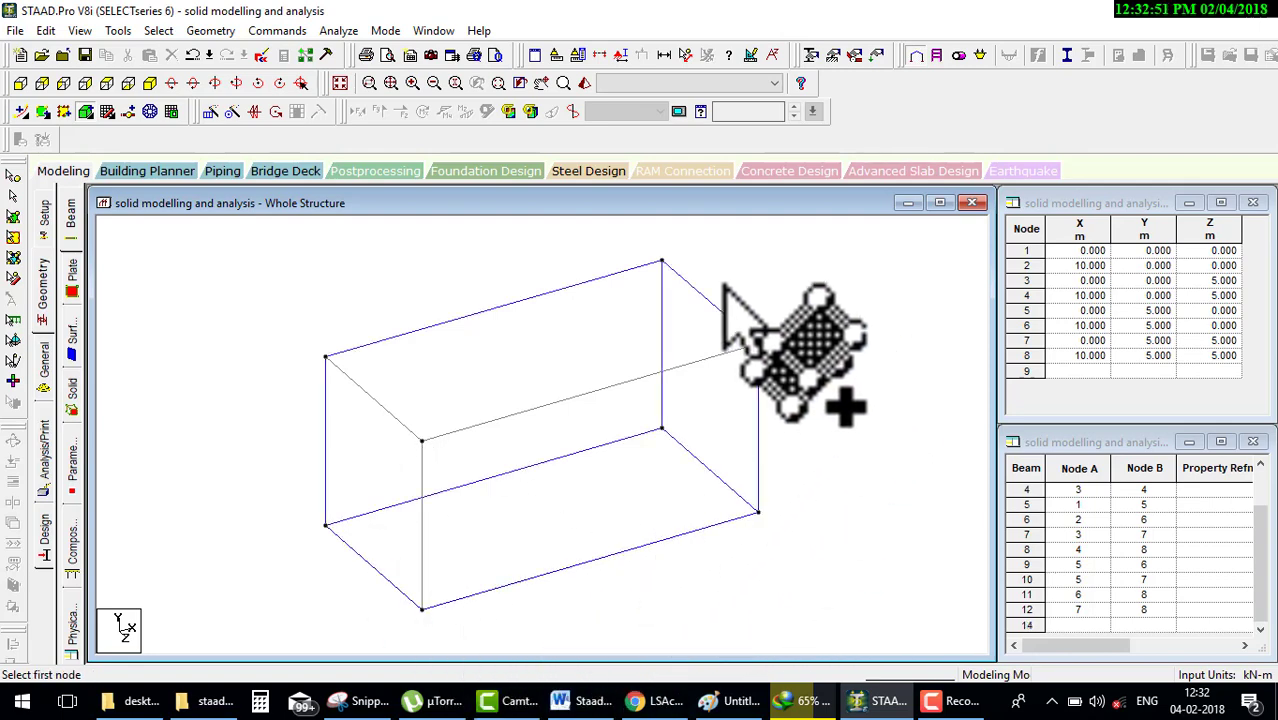
click(584, 83)
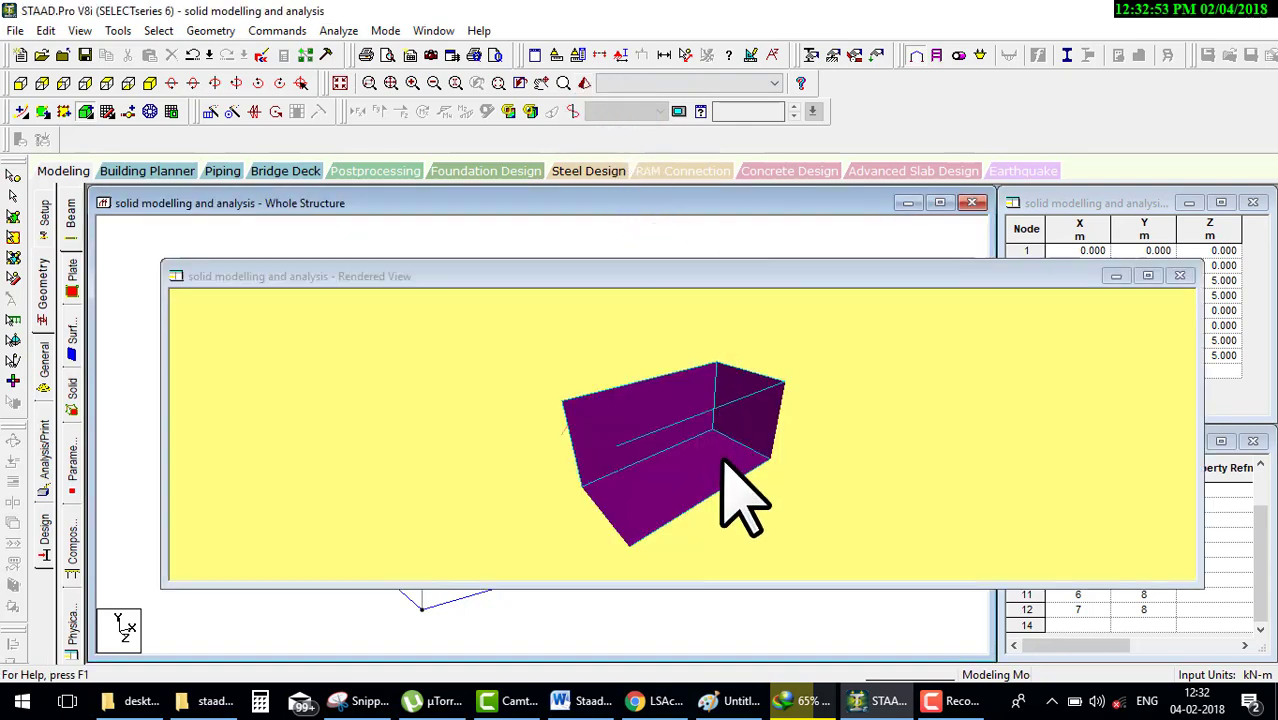
Step: Rotate and close the rendered view, then sketch and clear node-order annotations over the box
mouse_move(747, 486)
mouse_down()
mouse_move(785, 571)
mouse_move(955, 325)
mouse_up()
click(1180, 275)
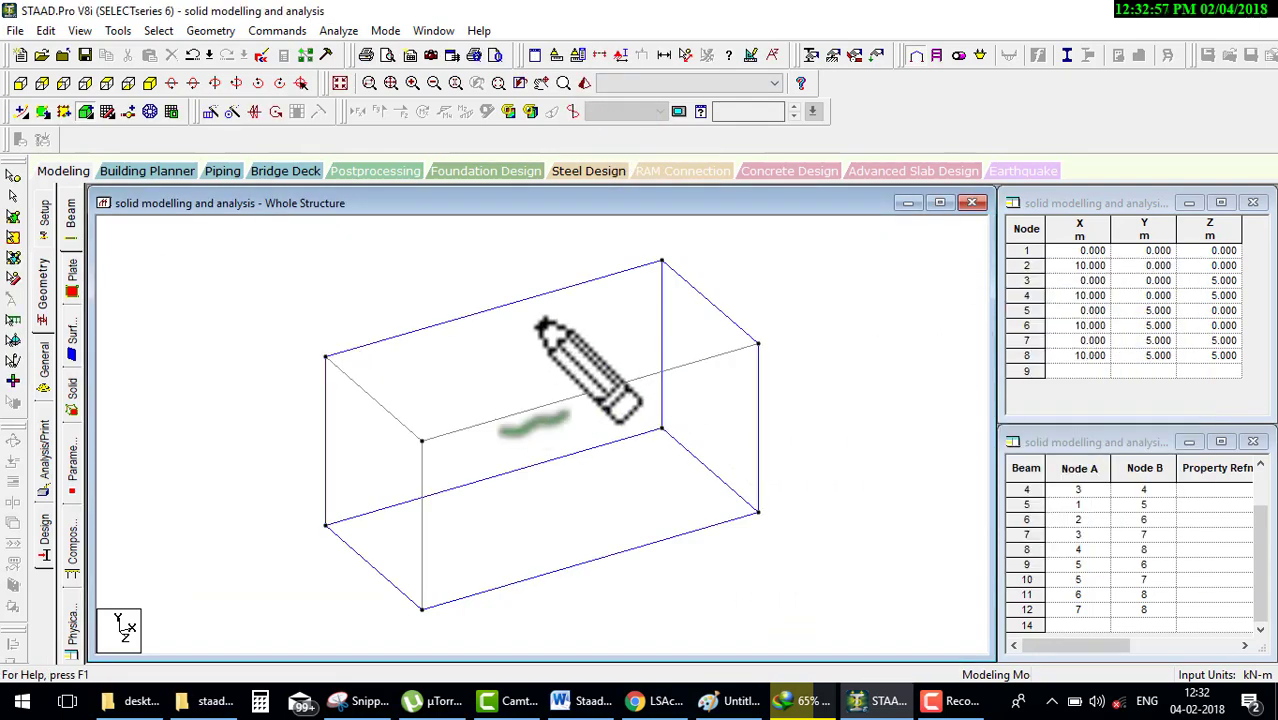
mouse_move(314, 355)
mouse_down()
mouse_move(626, 251)
mouse_move(650, 262)
mouse_move(628, 290)
mouse_move(672, 244)
mouse_move(653, 270)
mouse_move(665, 246)
mouse_move(748, 346)
mouse_move(468, 414)
mouse_up()
mouse_move(447, 397)
mouse_down()
mouse_move(436, 432)
mouse_move(428, 420)
mouse_move(410, 432)
mouse_move(455, 447)
mouse_up()
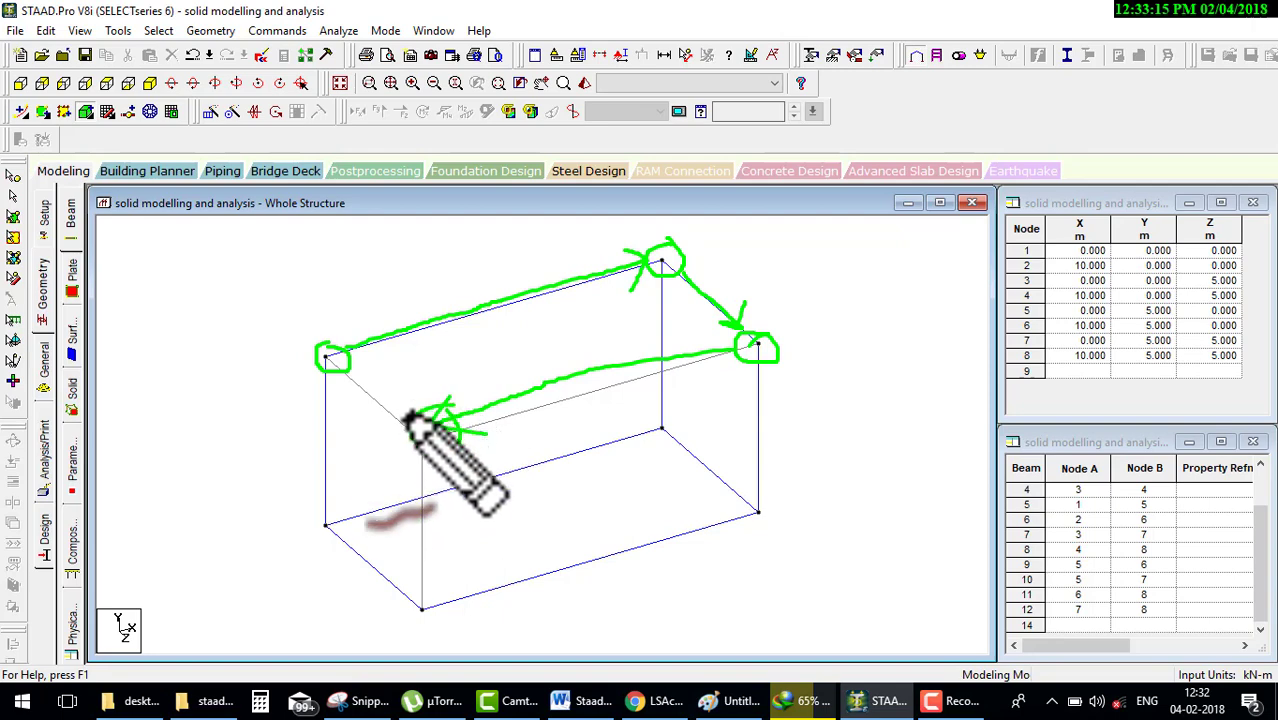
mouse_move(420, 440)
mouse_down()
mouse_move(326, 515)
mouse_move(336, 484)
mouse_move(314, 528)
mouse_move(655, 426)
mouse_move(632, 448)
mouse_move(656, 425)
mouse_move(719, 484)
mouse_move(745, 486)
mouse_move(728, 480)
mouse_move(726, 510)
mouse_move(434, 605)
mouse_move(455, 602)
mouse_up()
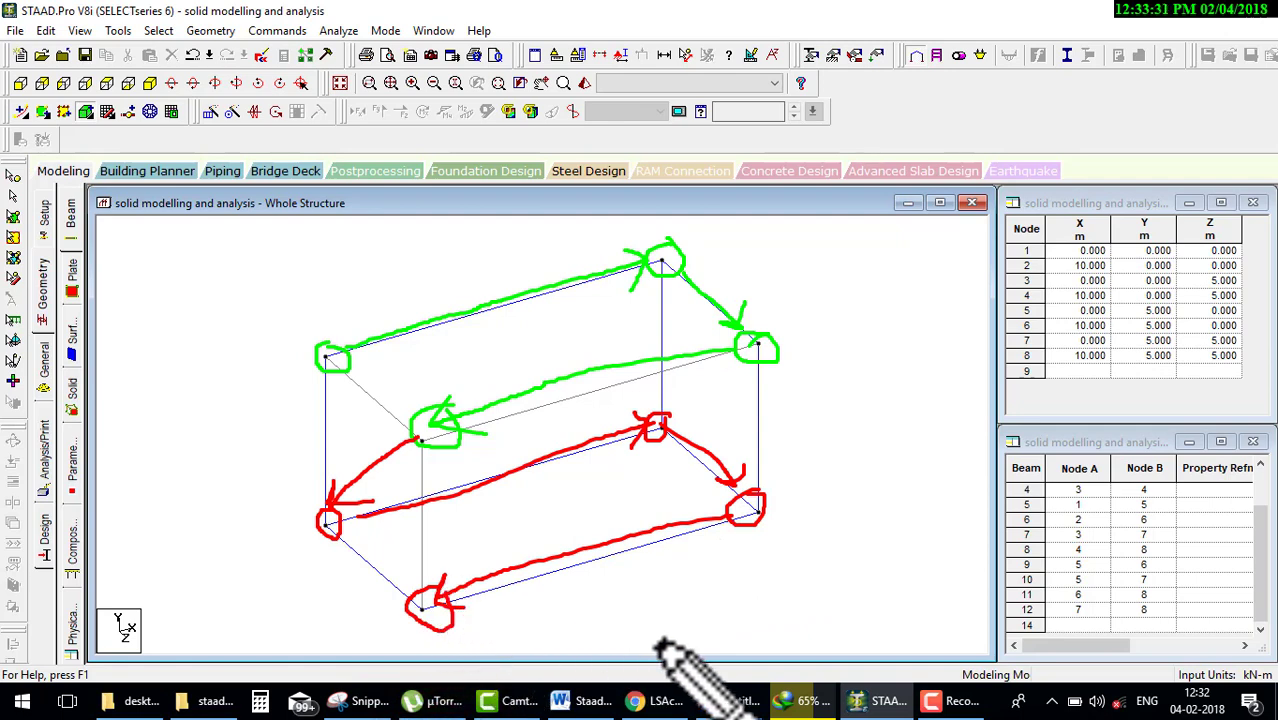
key(Escape)
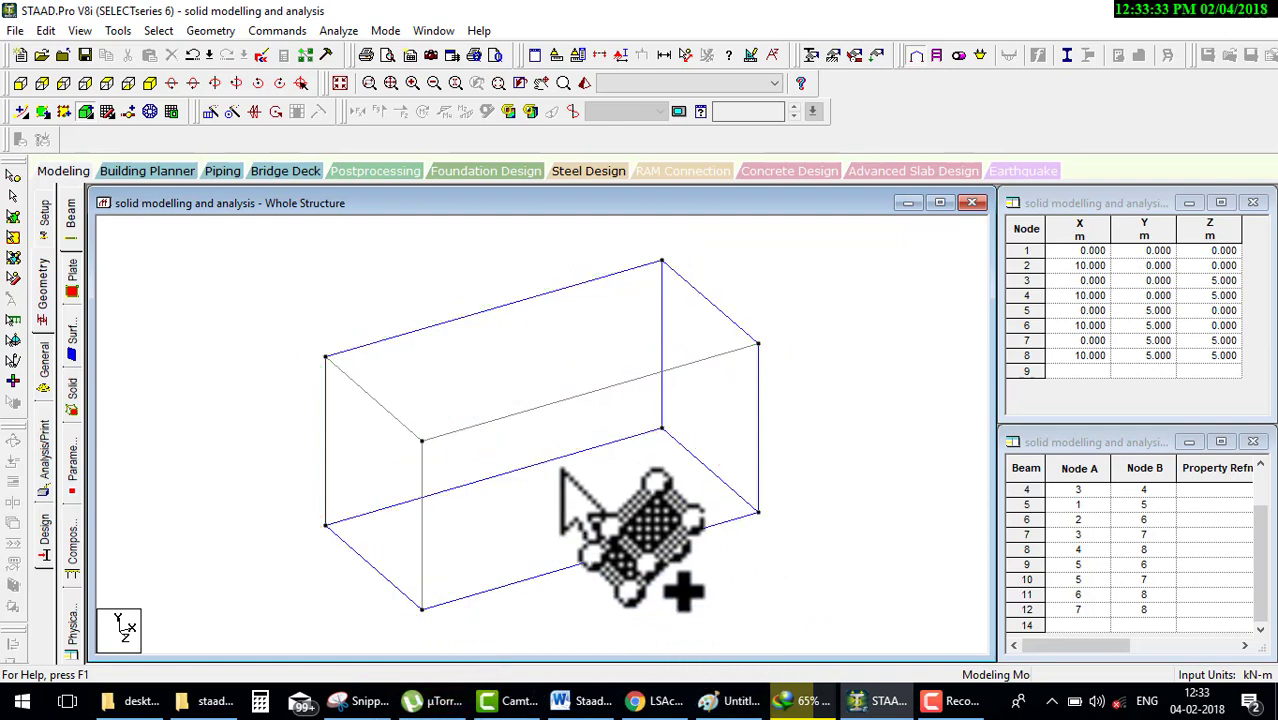
Step: Create a new Fixed support definition under General > Support
click(43, 360)
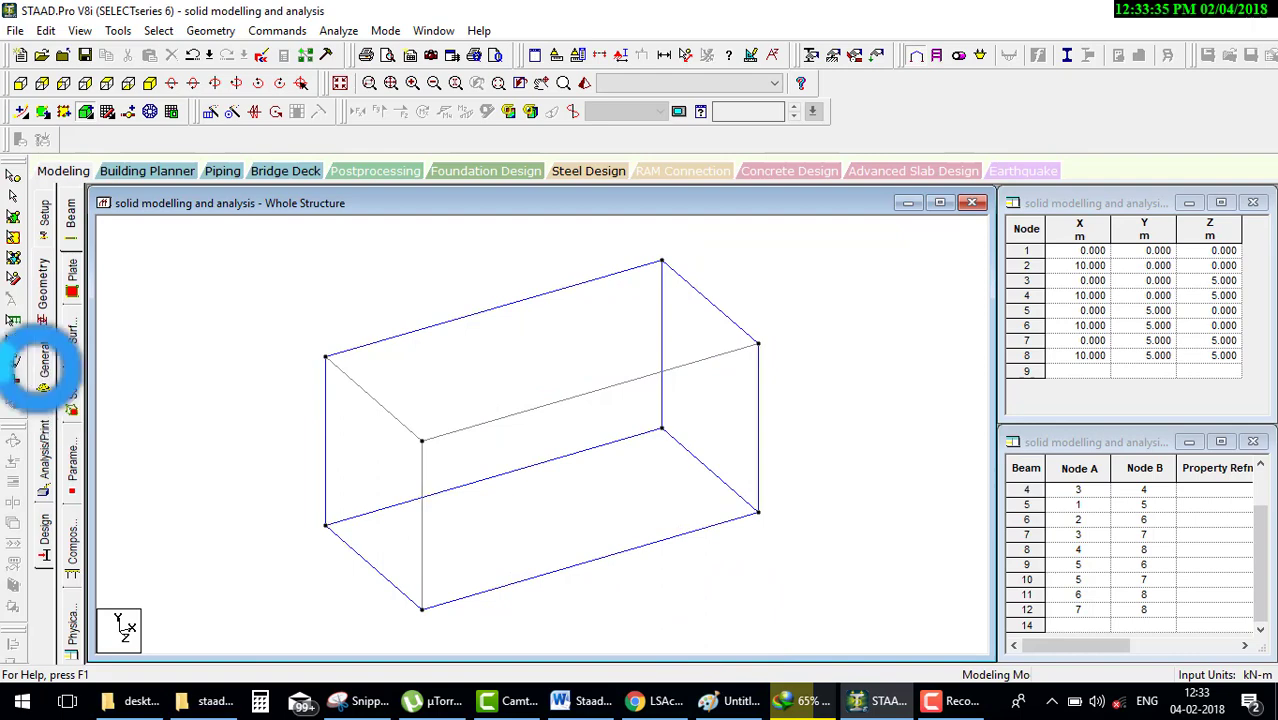
click(70, 350)
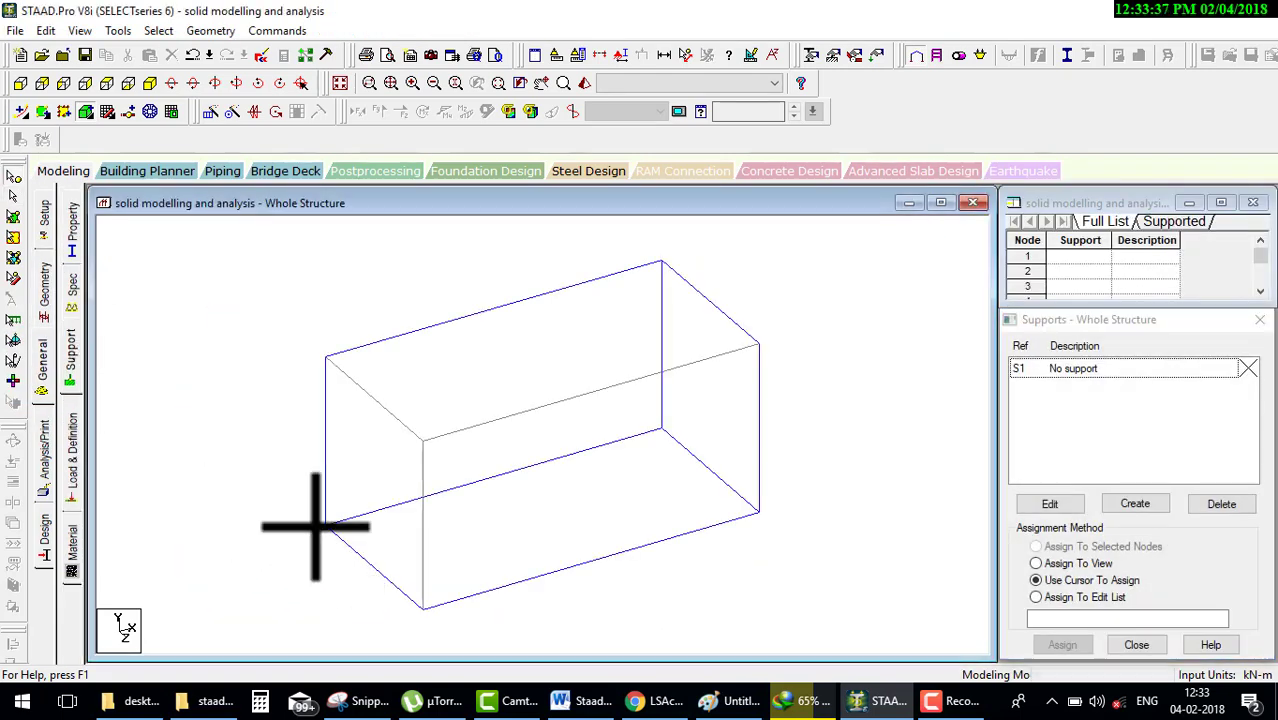
click(325, 524)
click(1136, 504)
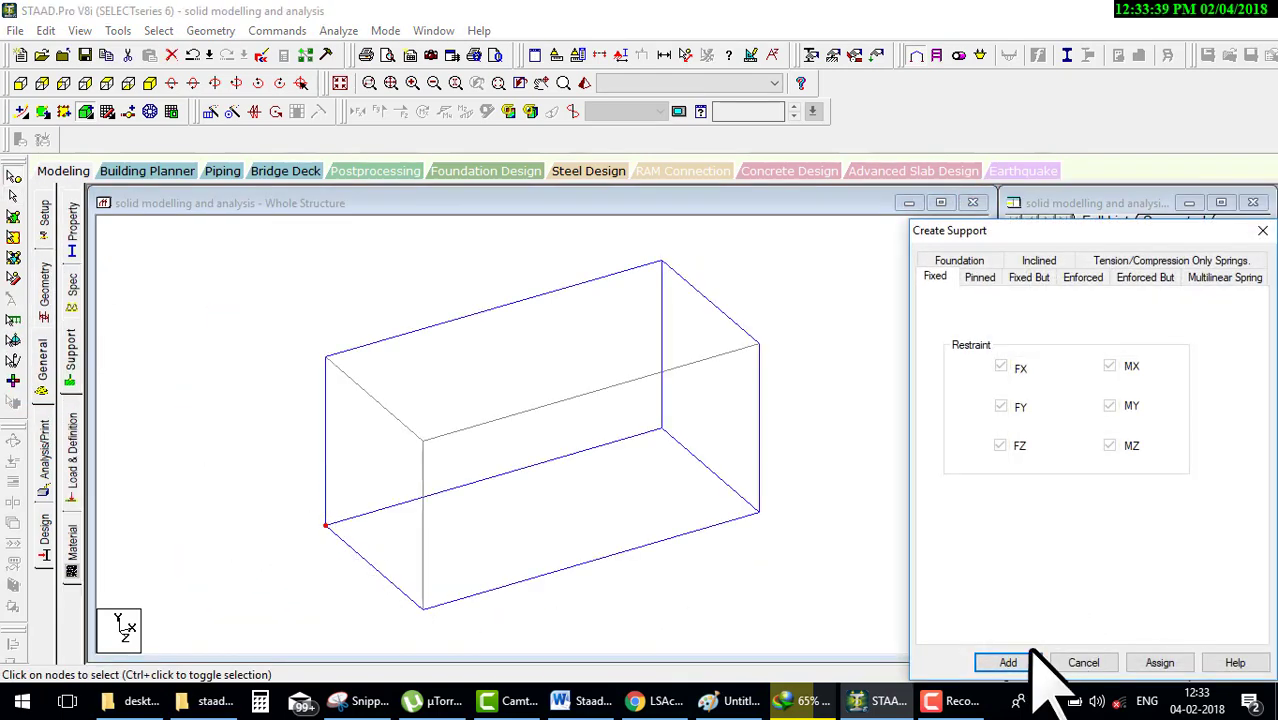
click(1062, 660)
Step: Assign fixed Support 2 to the four bottom corner nodes 1 to 4
click(1072, 388)
click(661, 429)
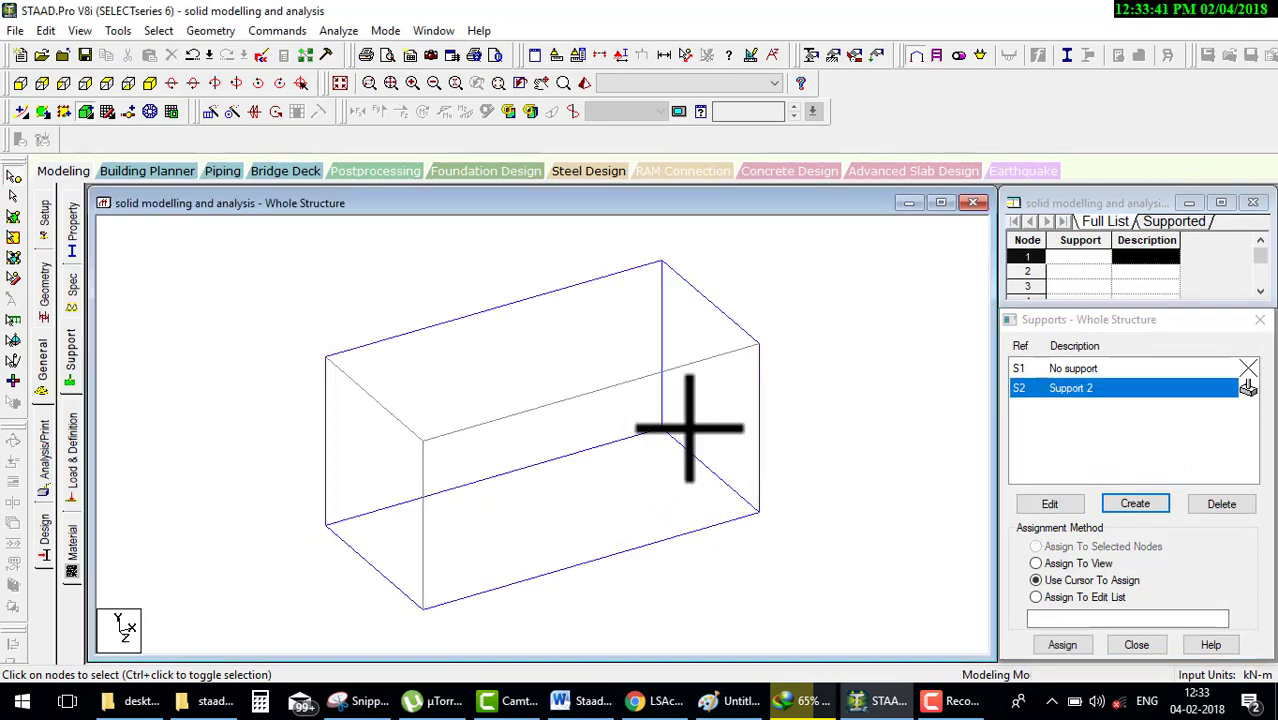
ctrl+click(759, 513)
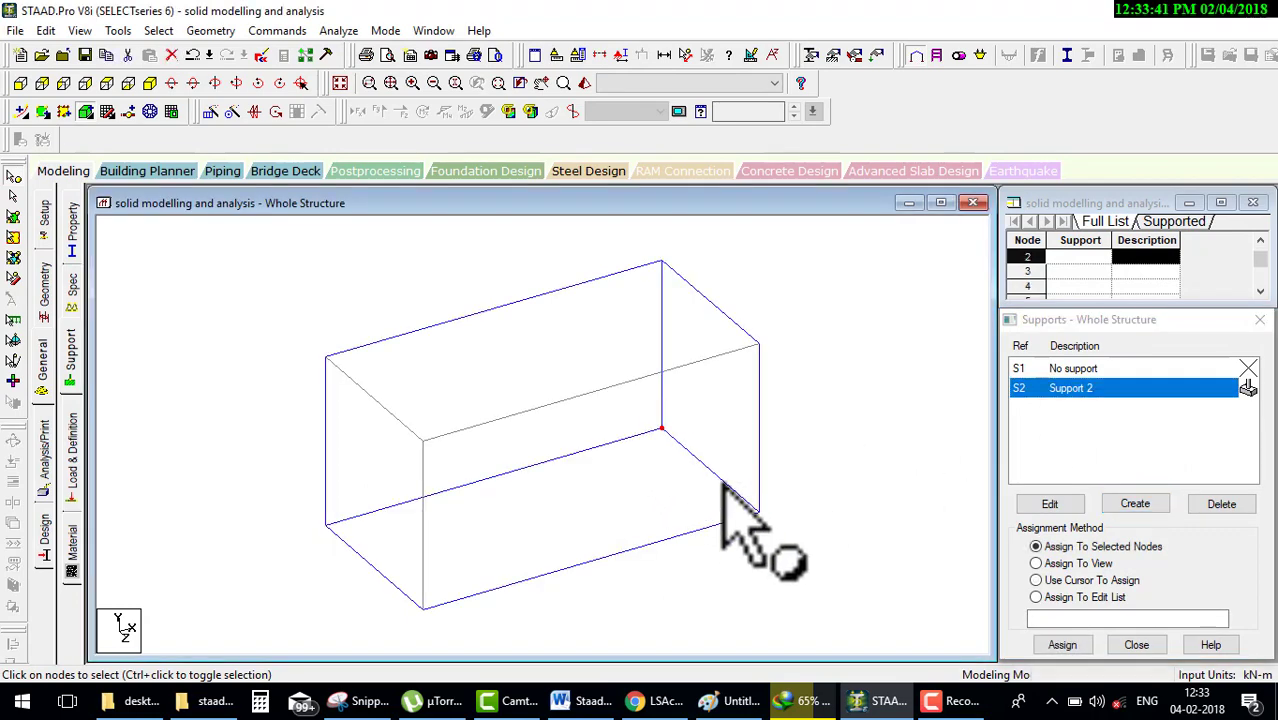
ctrl+click(423, 608)
click(1062, 644)
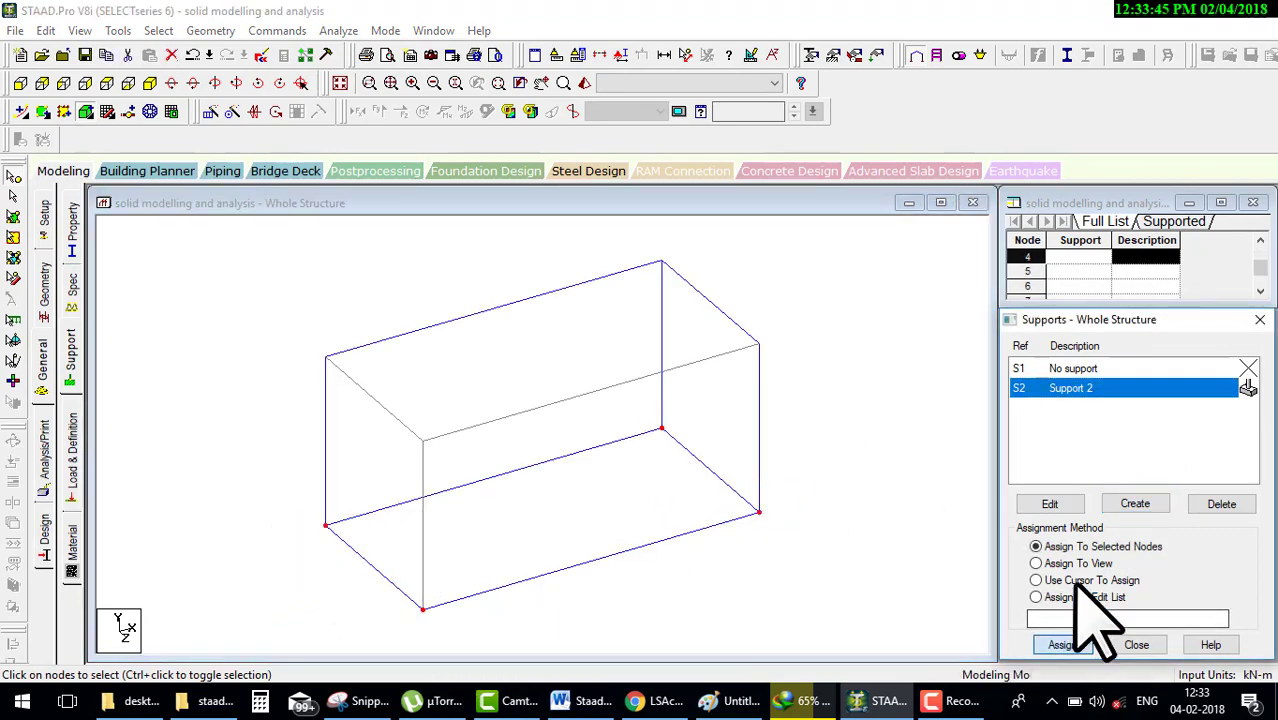
click(1161, 533)
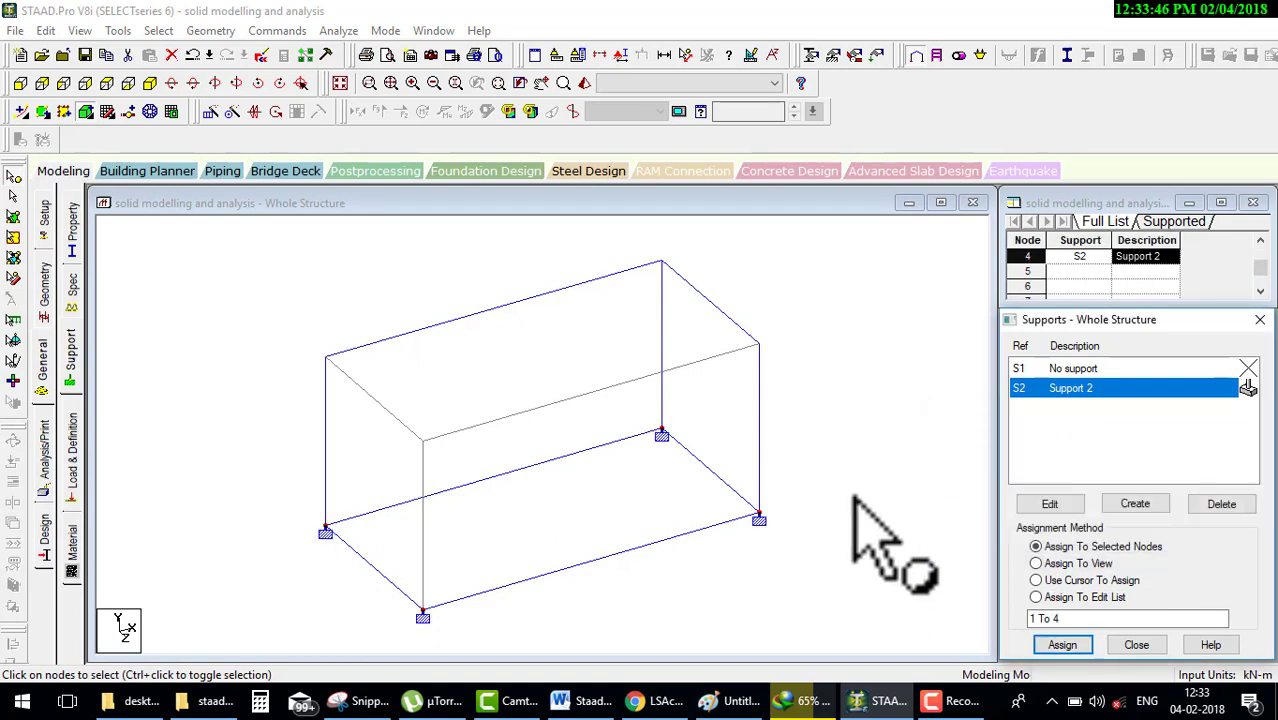
click(45, 283)
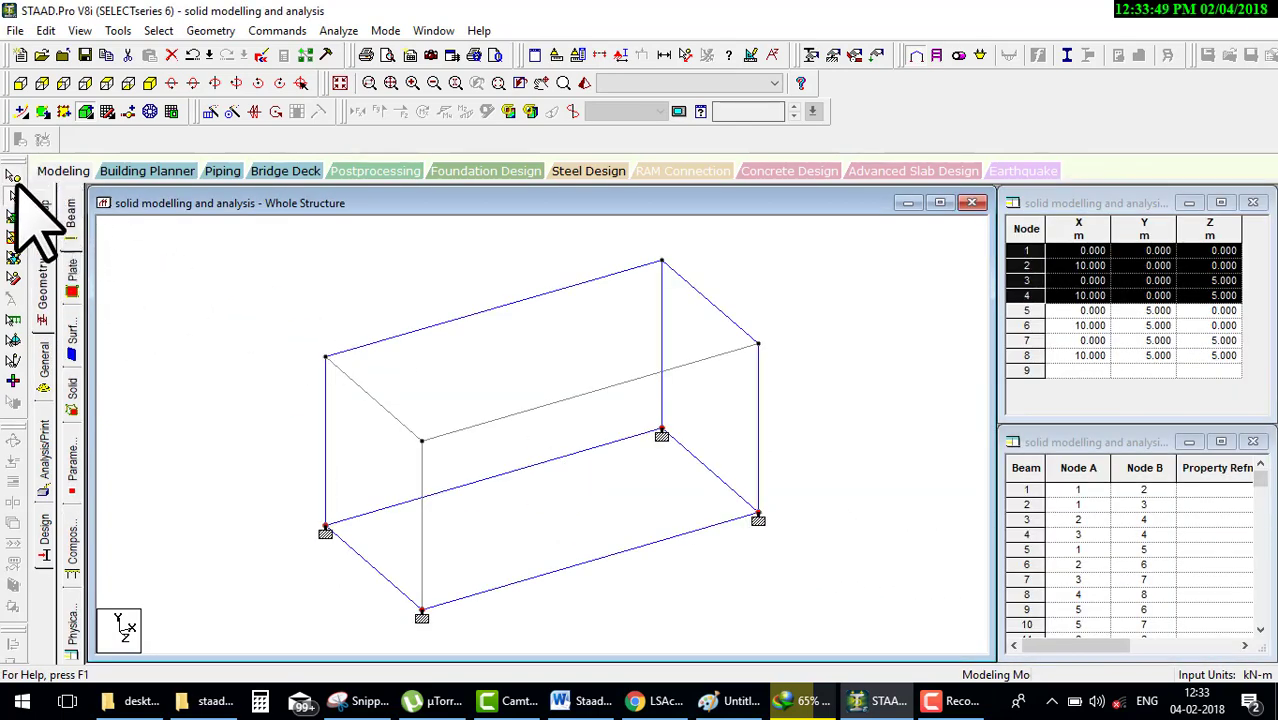
Step: Window-select the structure and delete all 12 beams, leaving only the solid and supports
drag(980, 606, 260, 303)
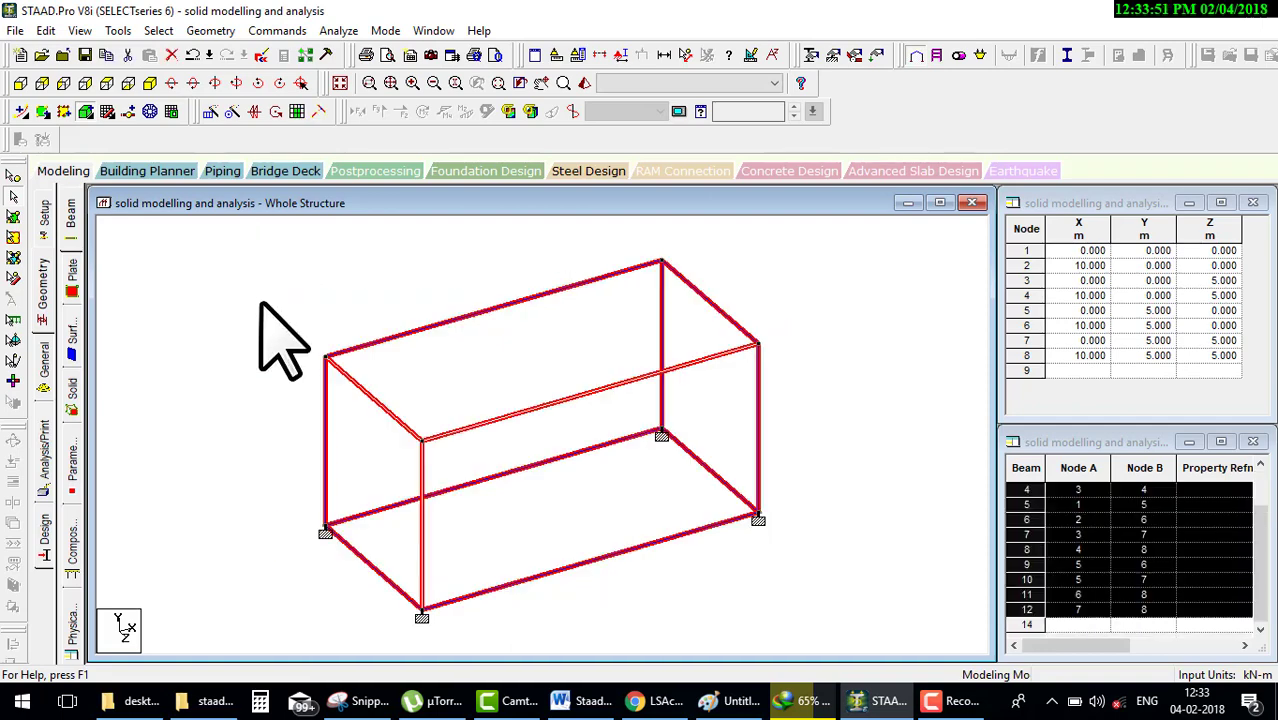
key(Delete)
key(Return)
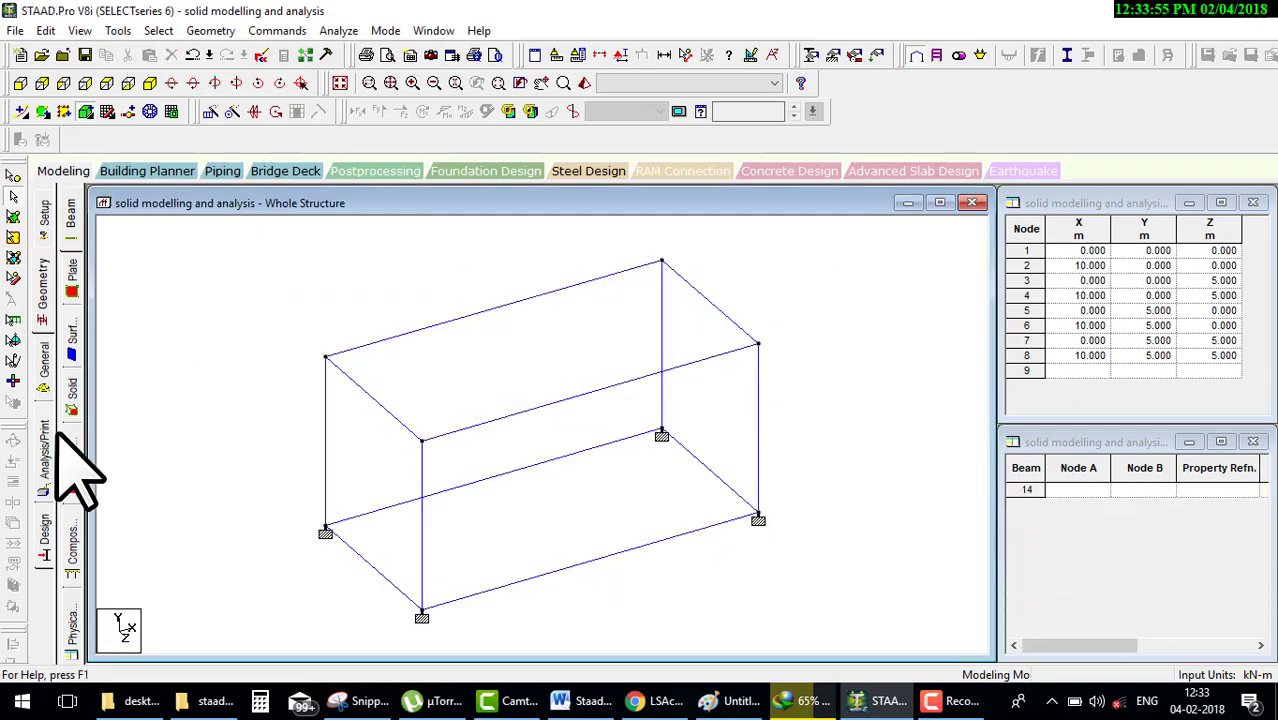
click(45, 375)
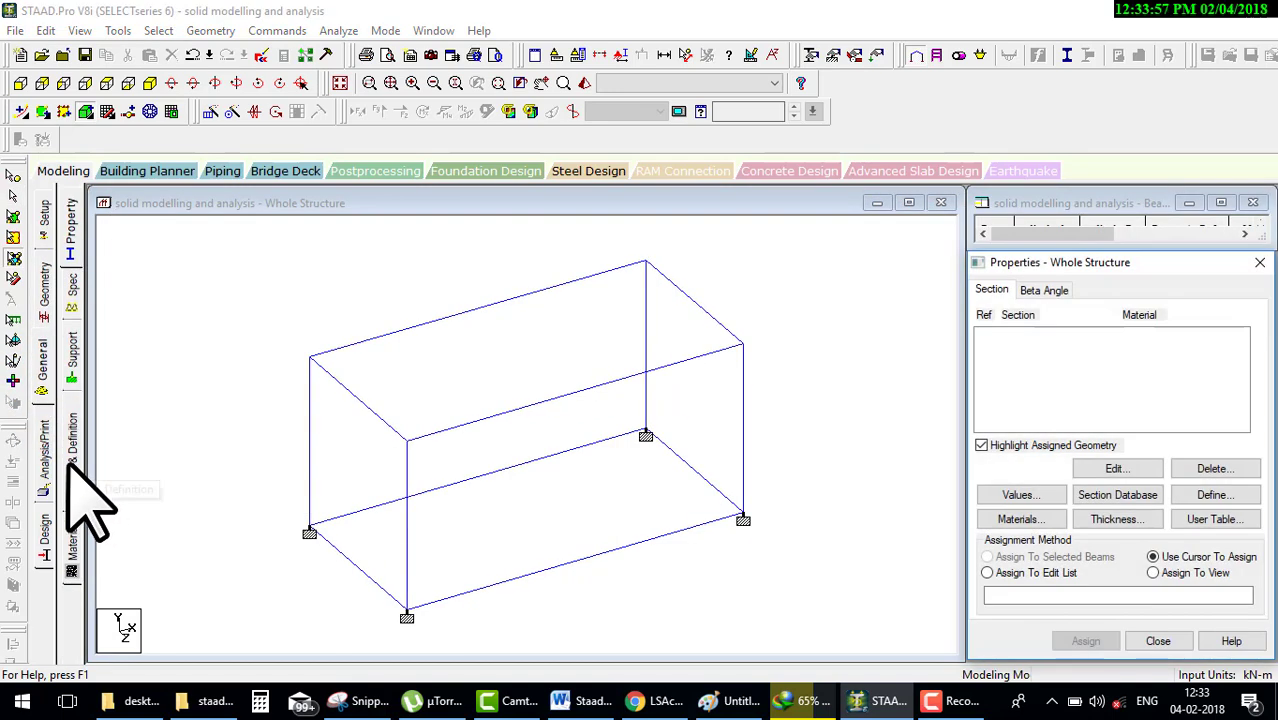
Step: Add primary load case 1 titled 'dead' under Load Cases Details
click(72, 475)
click(1020, 235)
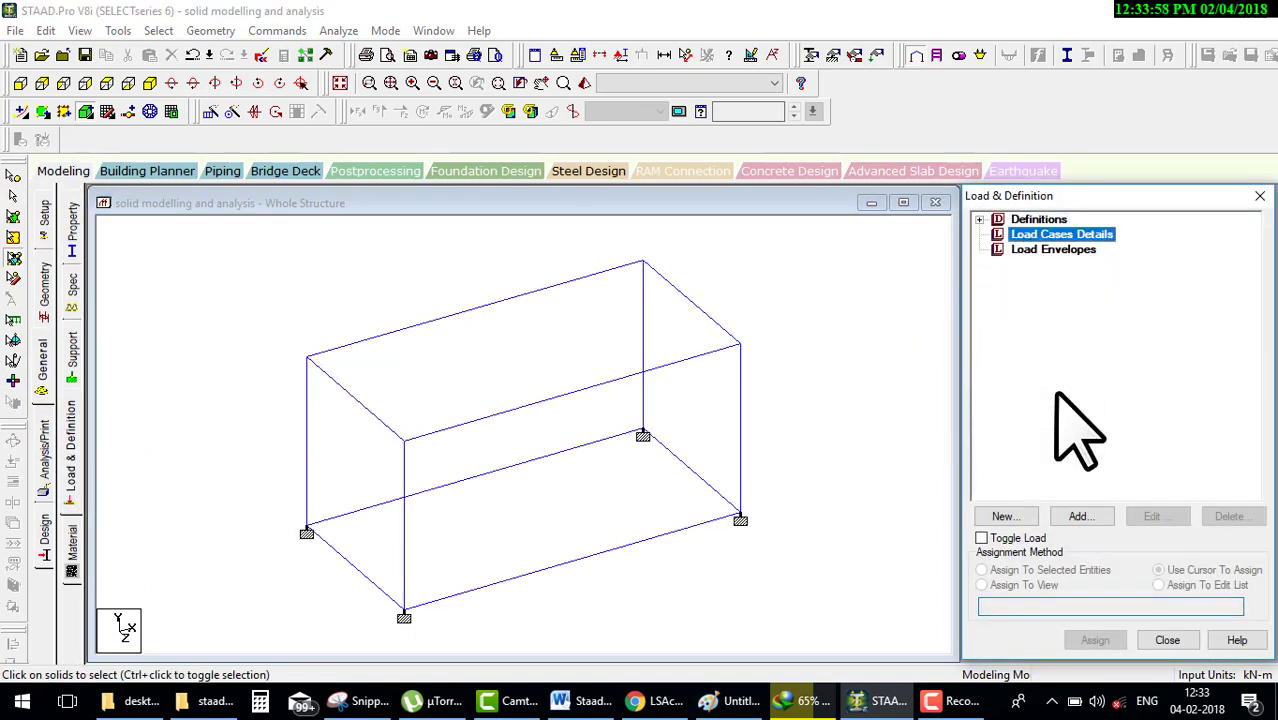
click(1078, 516)
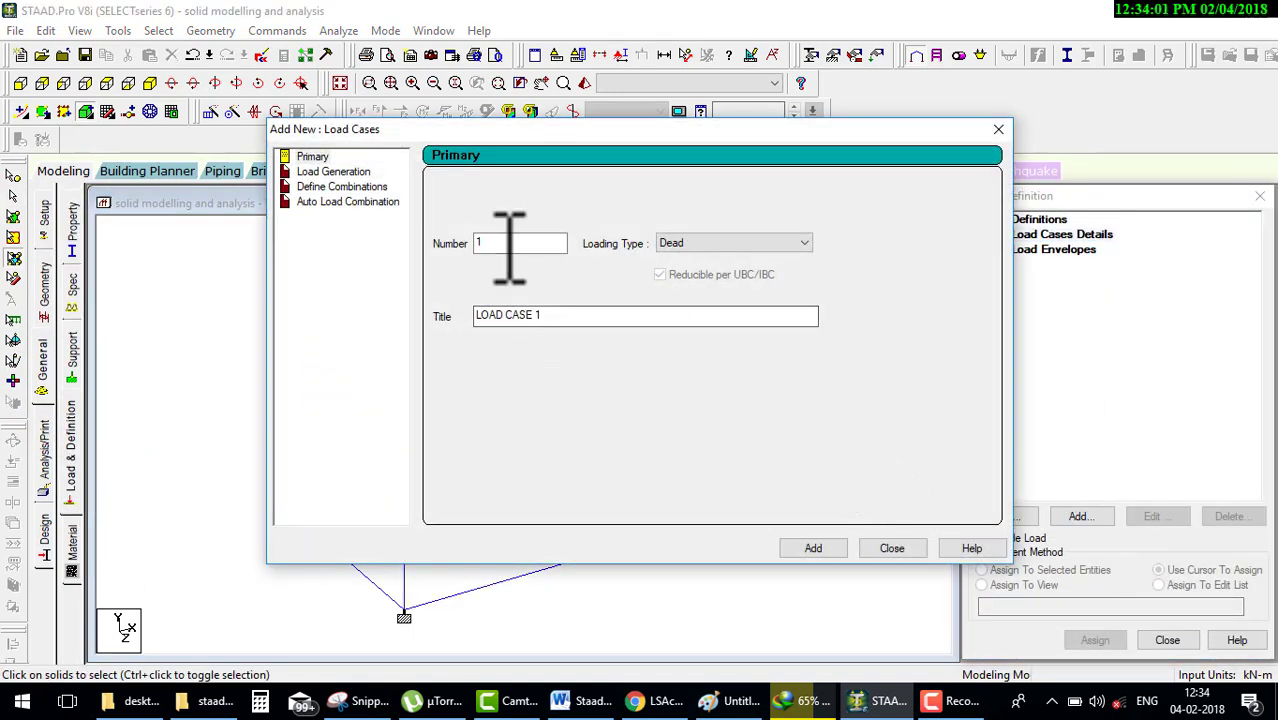
drag(579, 318, 30, 300)
text(de)
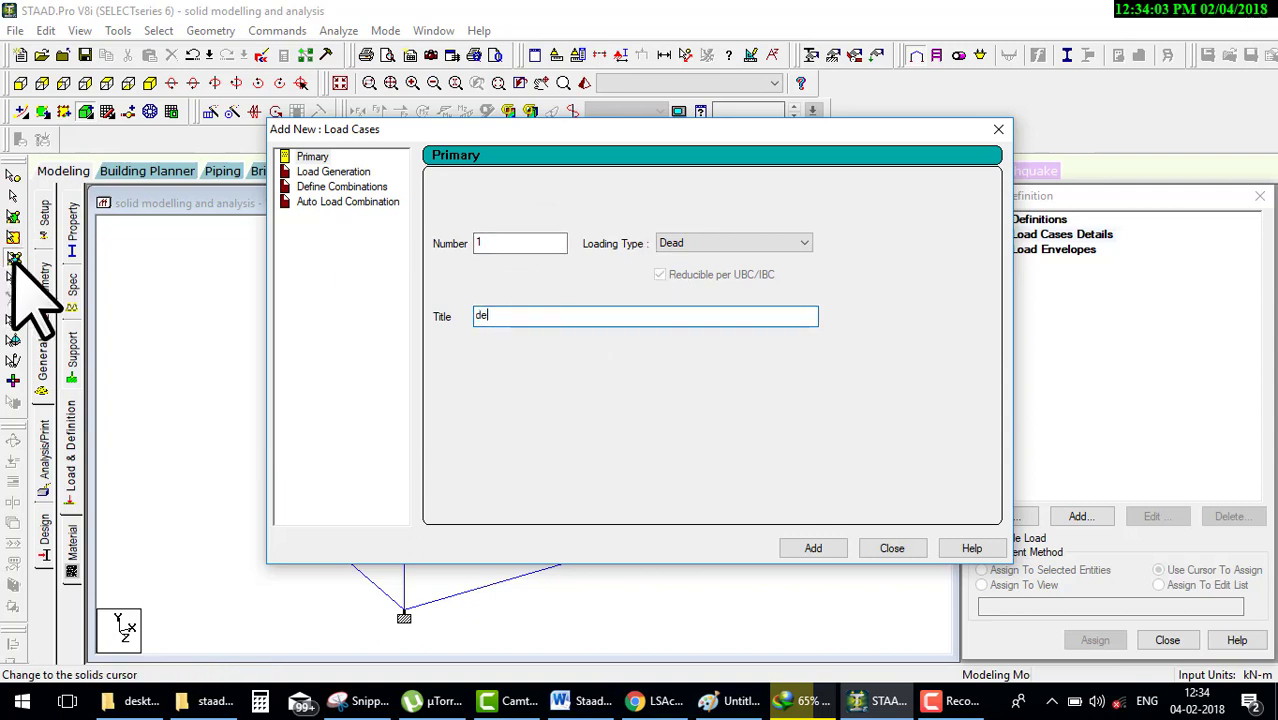
text(ad)
click(800, 548)
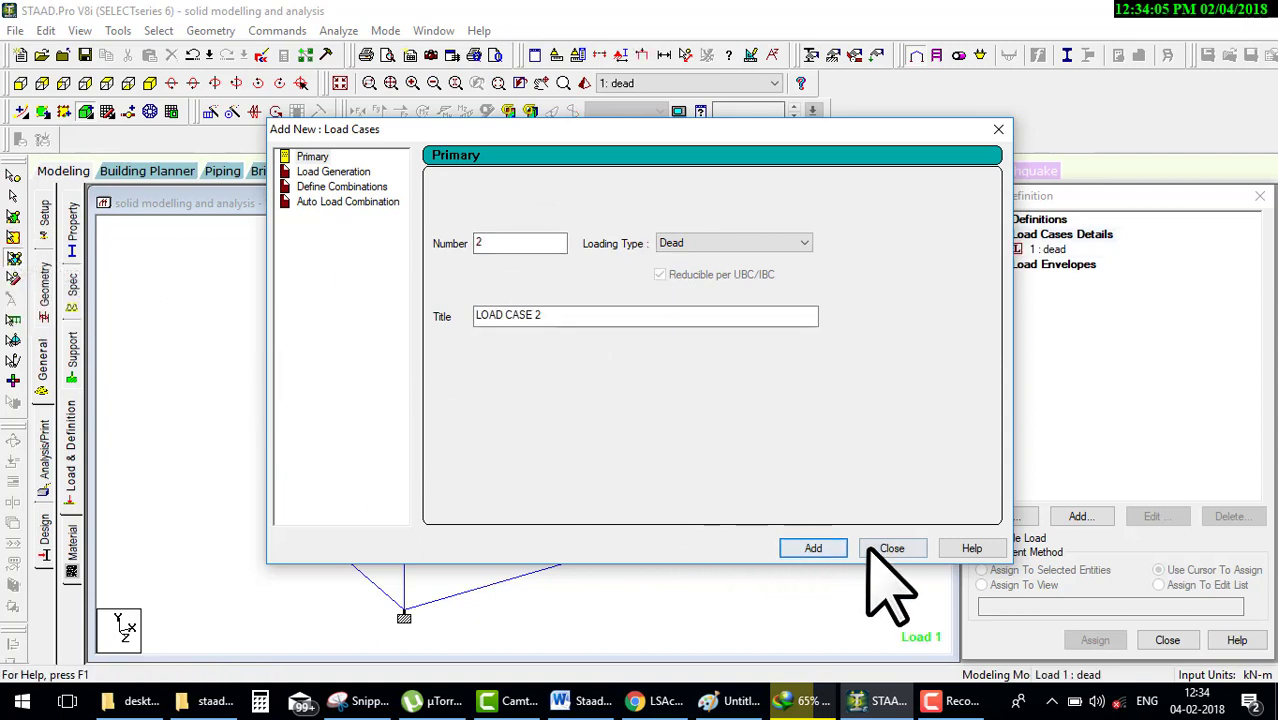
click(880, 548)
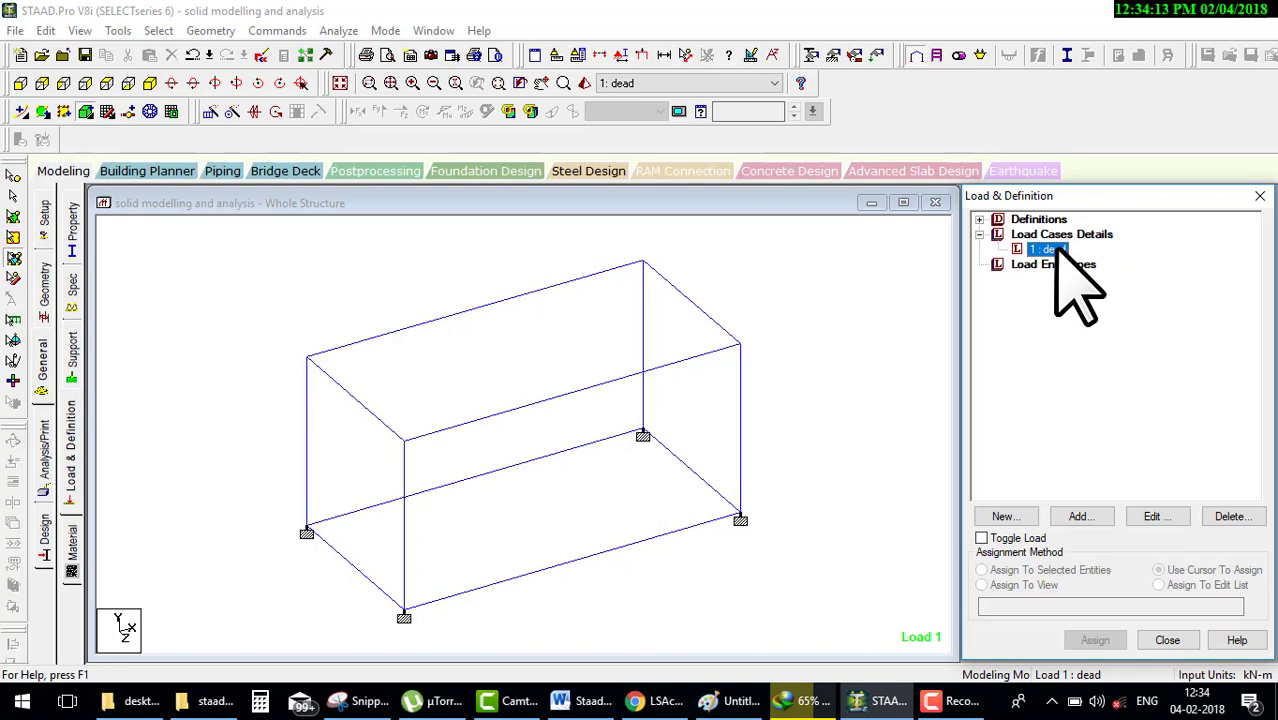
drag(1040, 250, 78, 248)
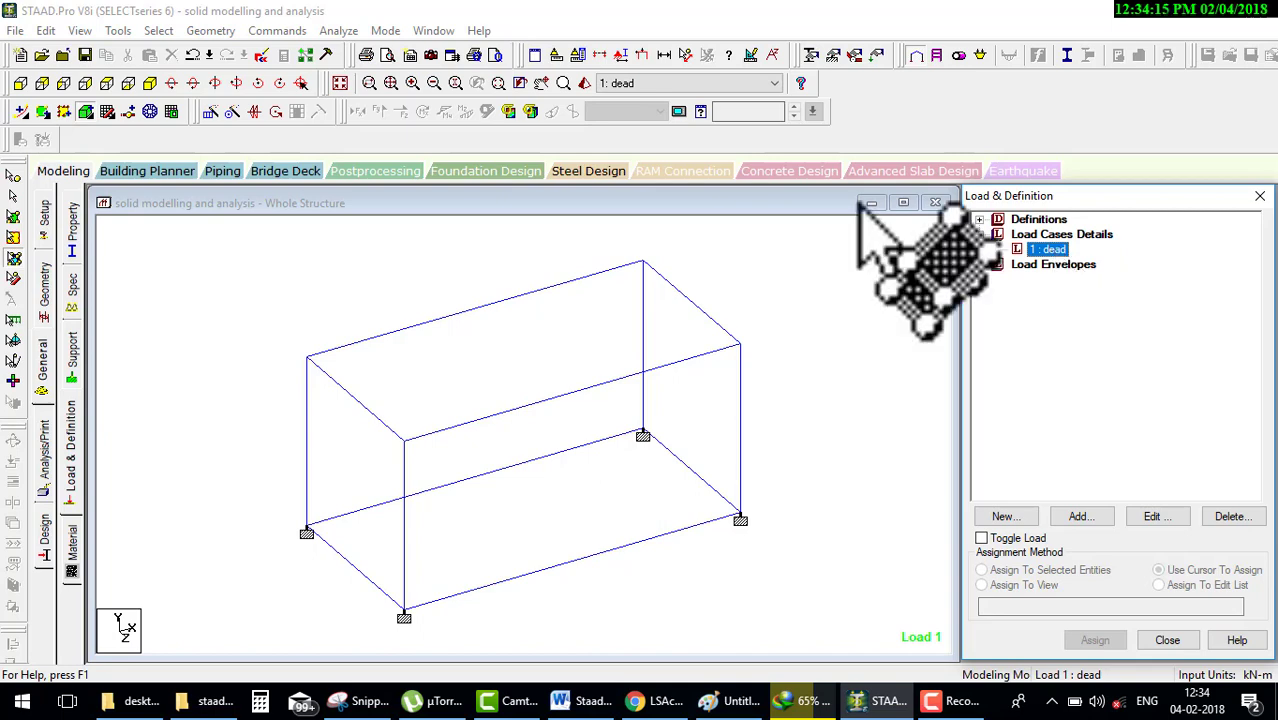
click(72, 235)
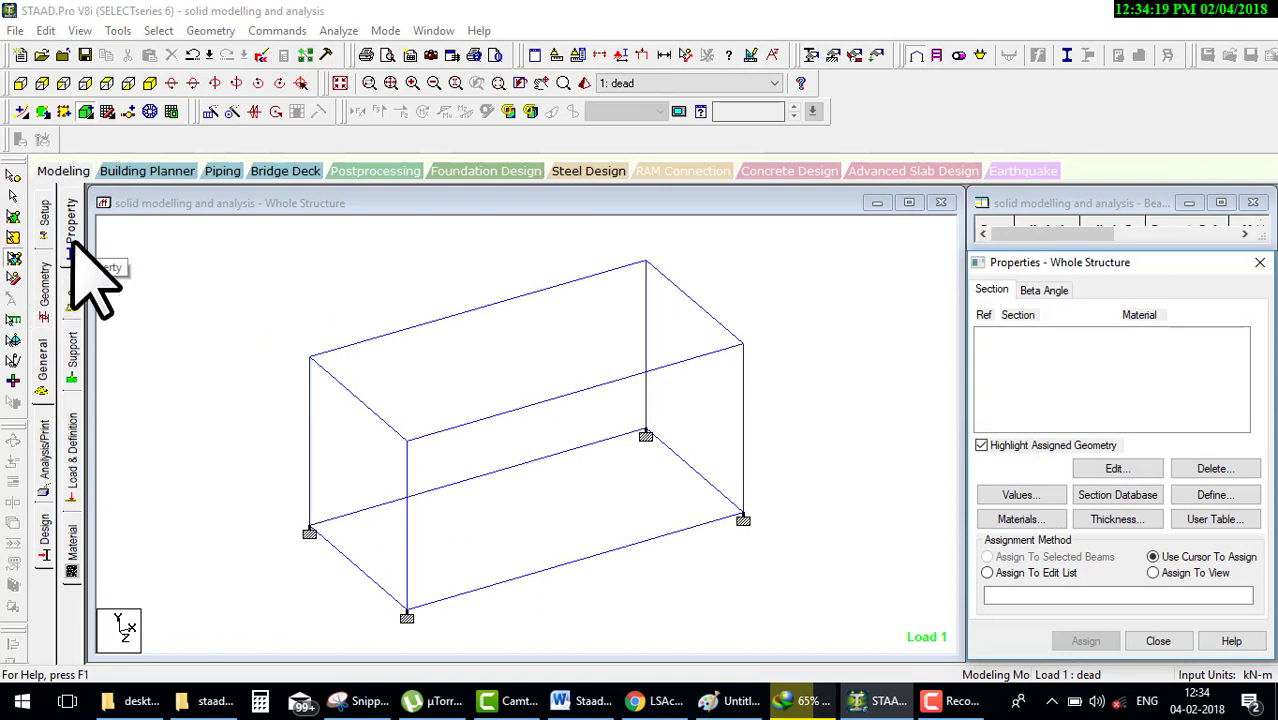
key(ctrl+2)
drag(76, 196, 1228, 476)
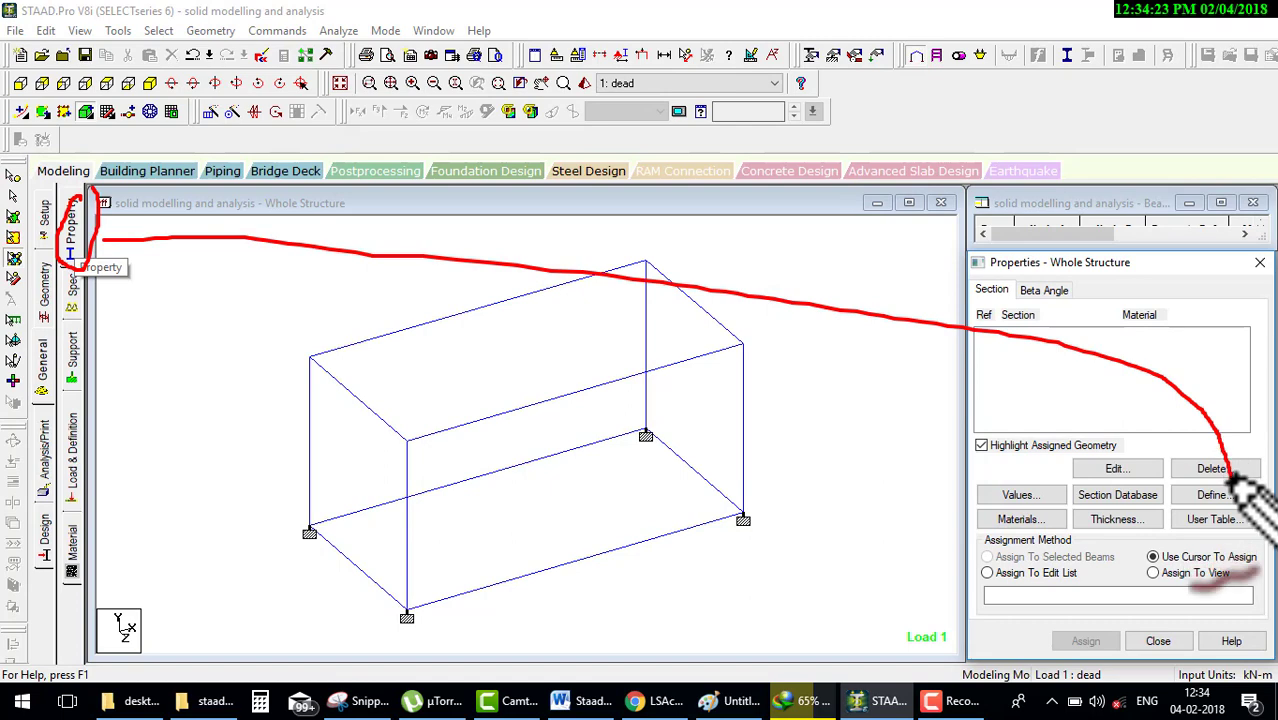
key(Escape)
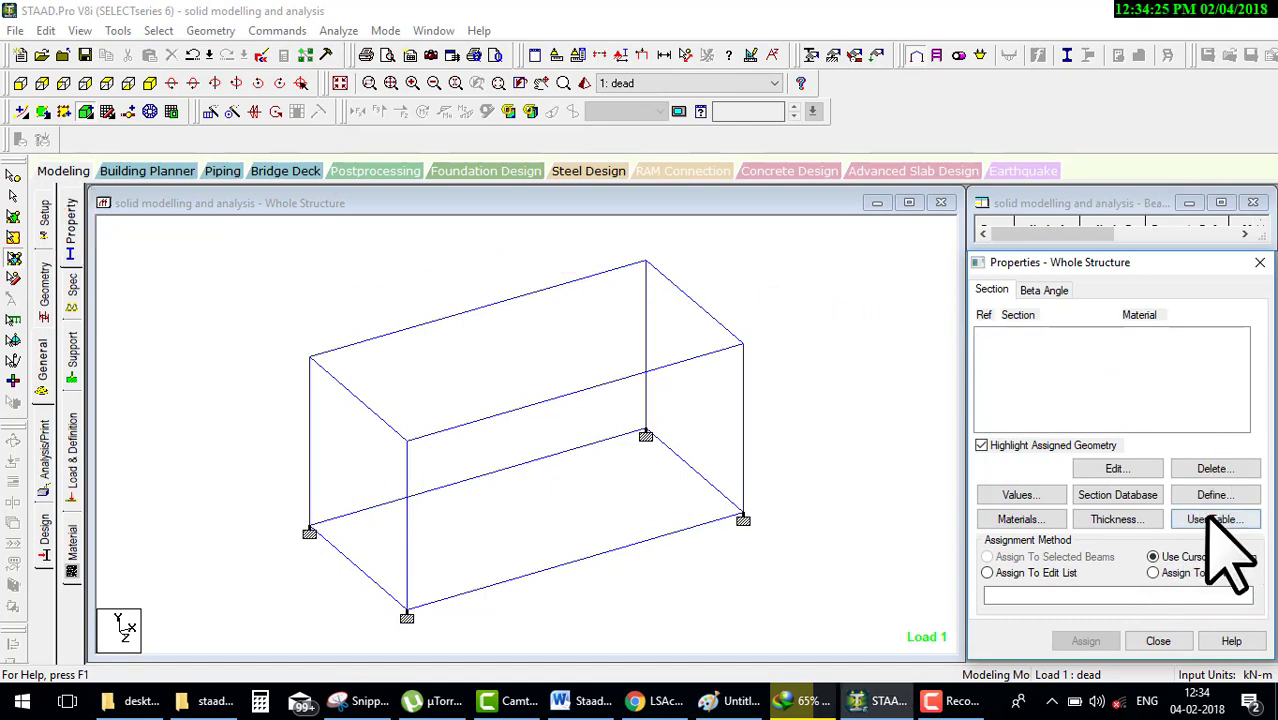
click(1205, 494)
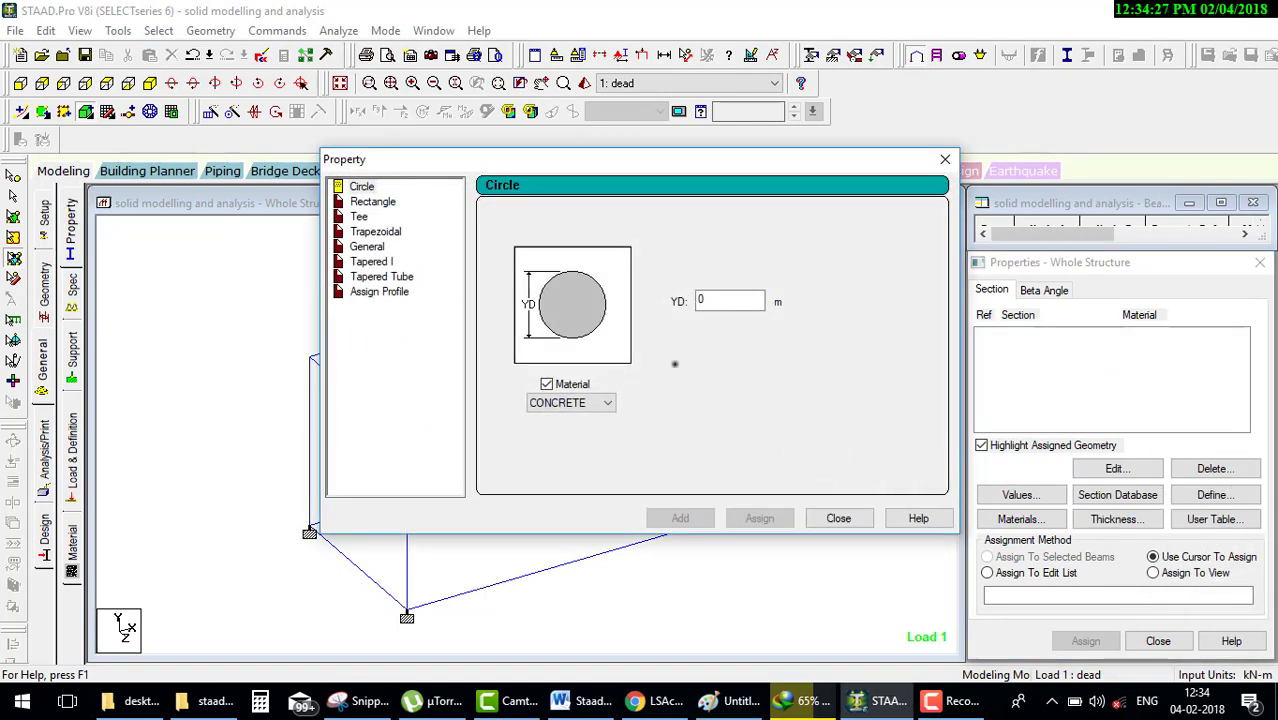
mouse_move(405, 186)
mouse_down()
mouse_move(392, 190)
mouse_move(693, 330)
mouse_move(650, 343)
mouse_up()
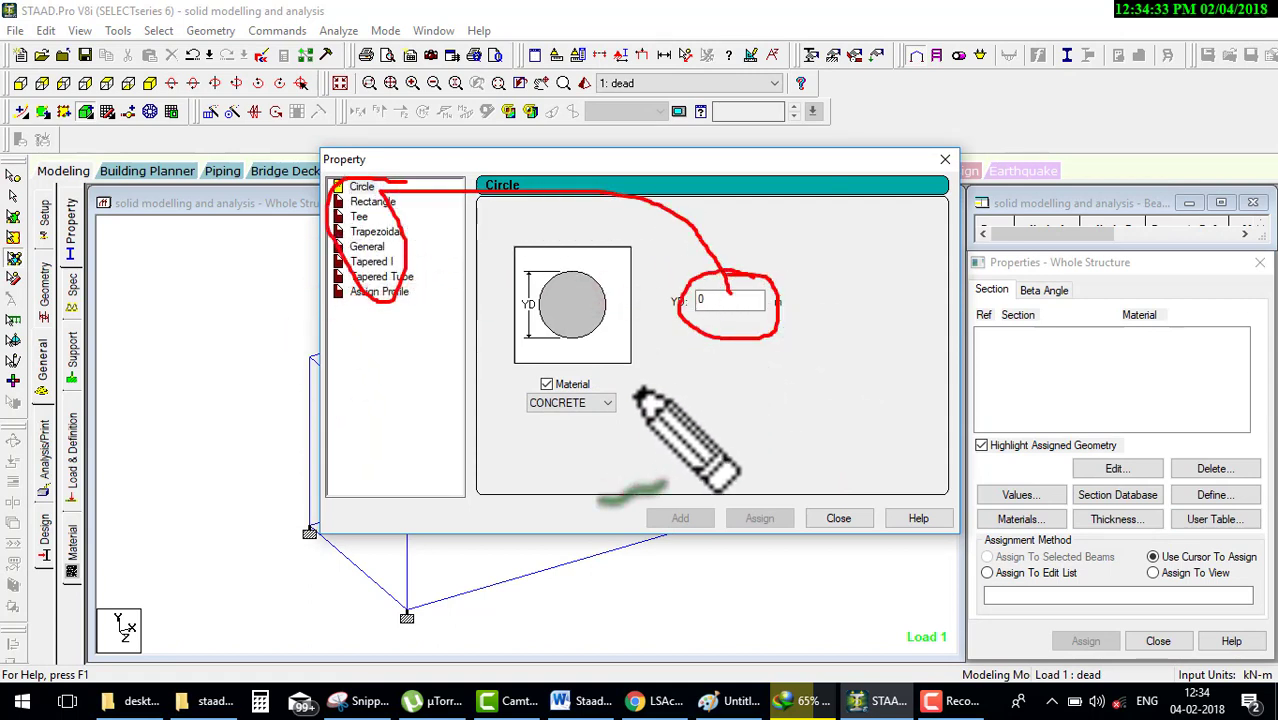
mouse_move(575, 378)
mouse_down()
mouse_move(638, 392)
mouse_move(680, 492)
mouse_move(700, 493)
mouse_up()
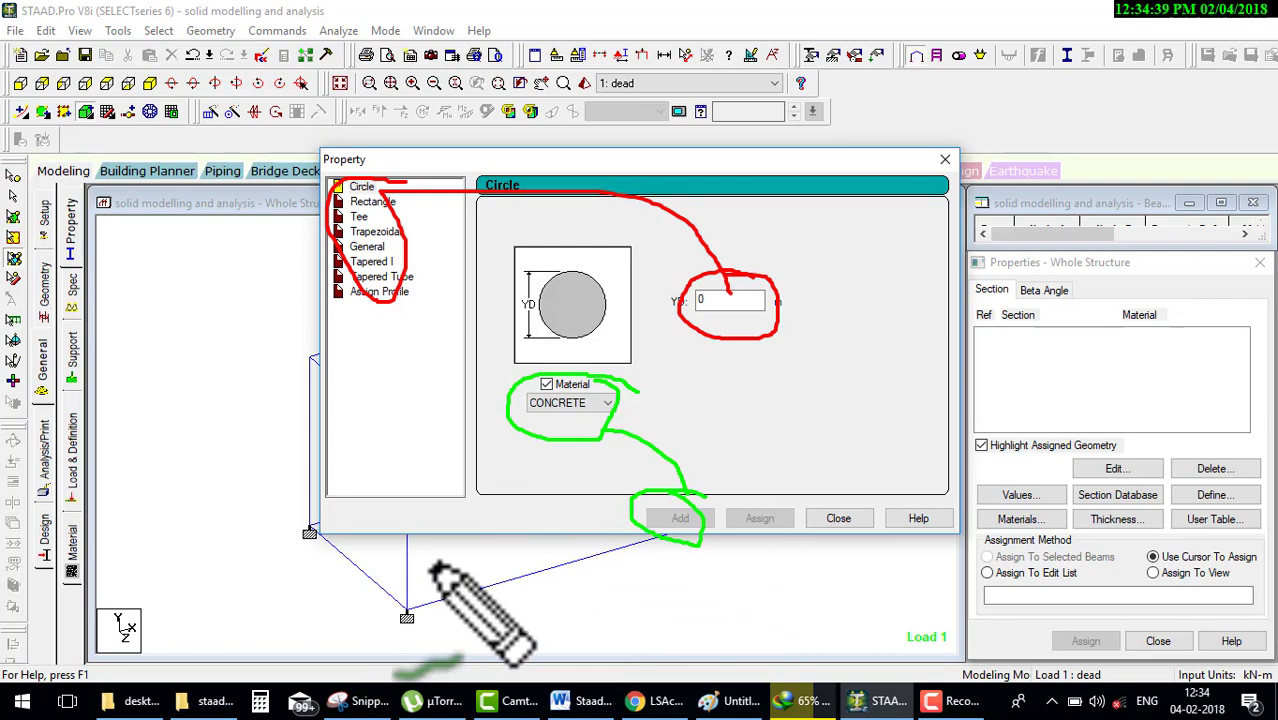
key(Escape)
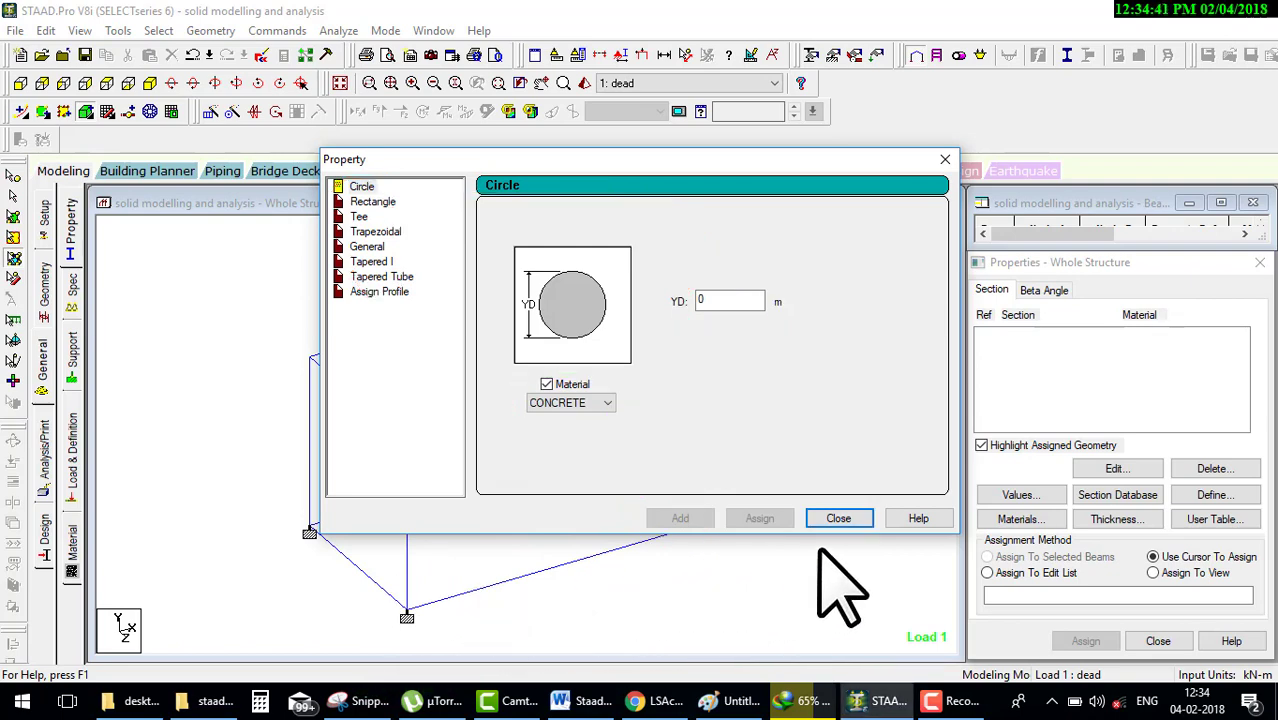
click(838, 518)
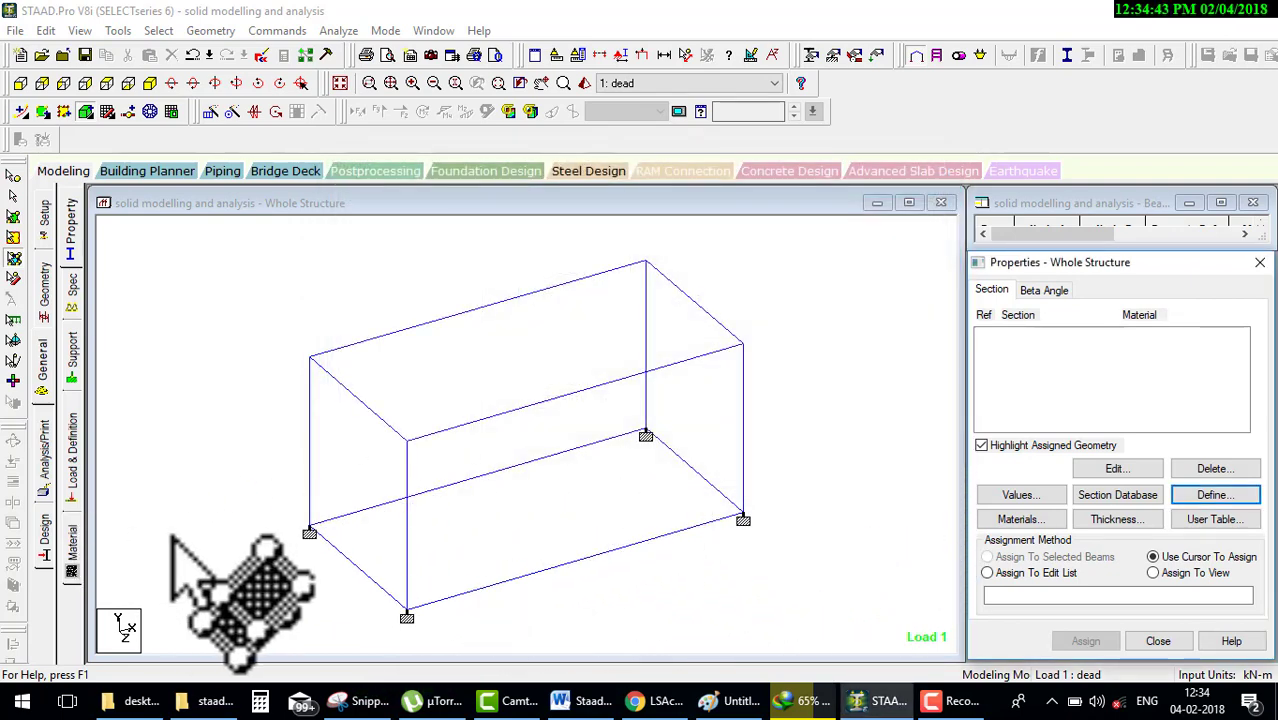
mouse_move(134, 532)
mouse_down()
mouse_move(112, 568)
mouse_move(100, 548)
mouse_move(378, 450)
mouse_move(383, 413)
mouse_up()
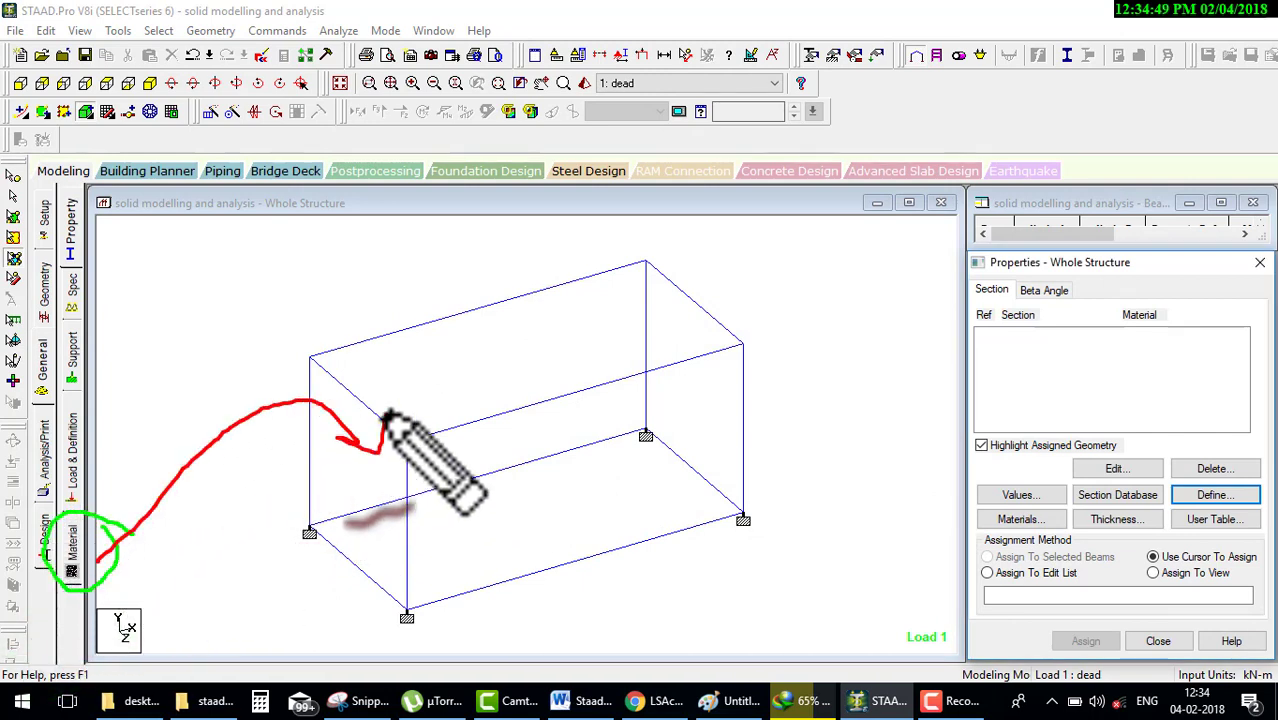
Step: Assign the CONCRETE material to the whole structure
click(71, 540)
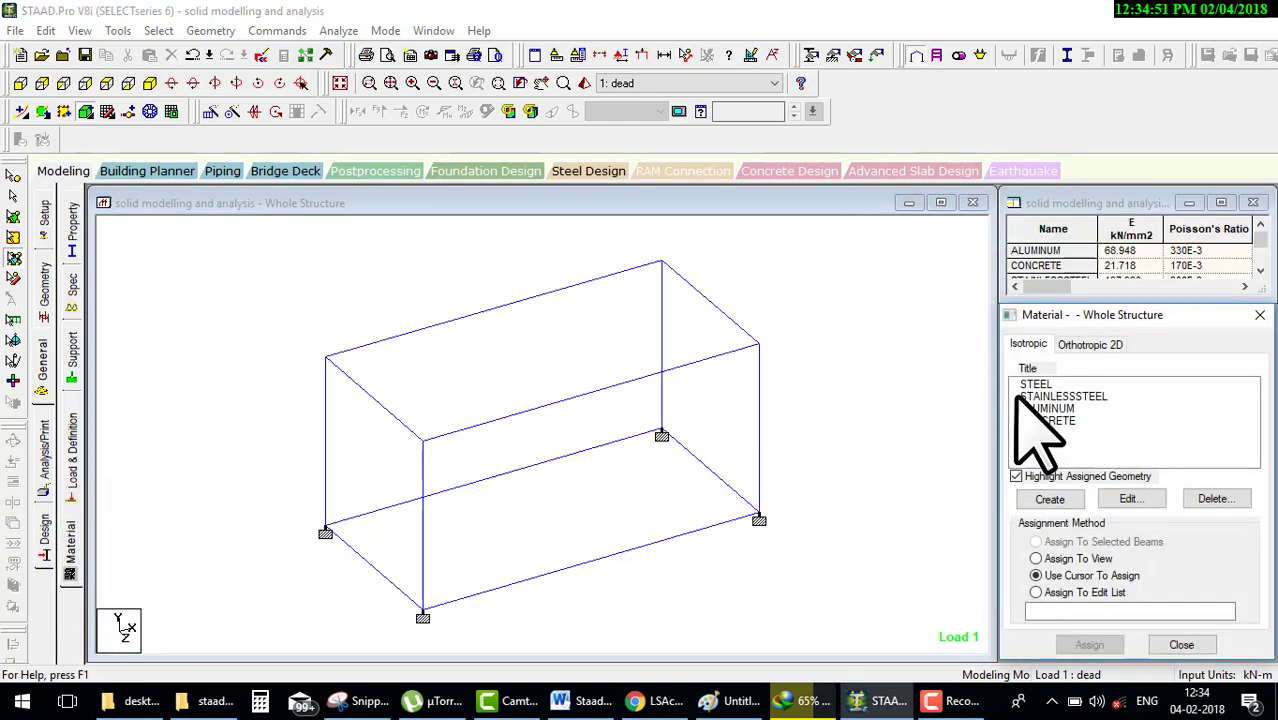
click(1048, 421)
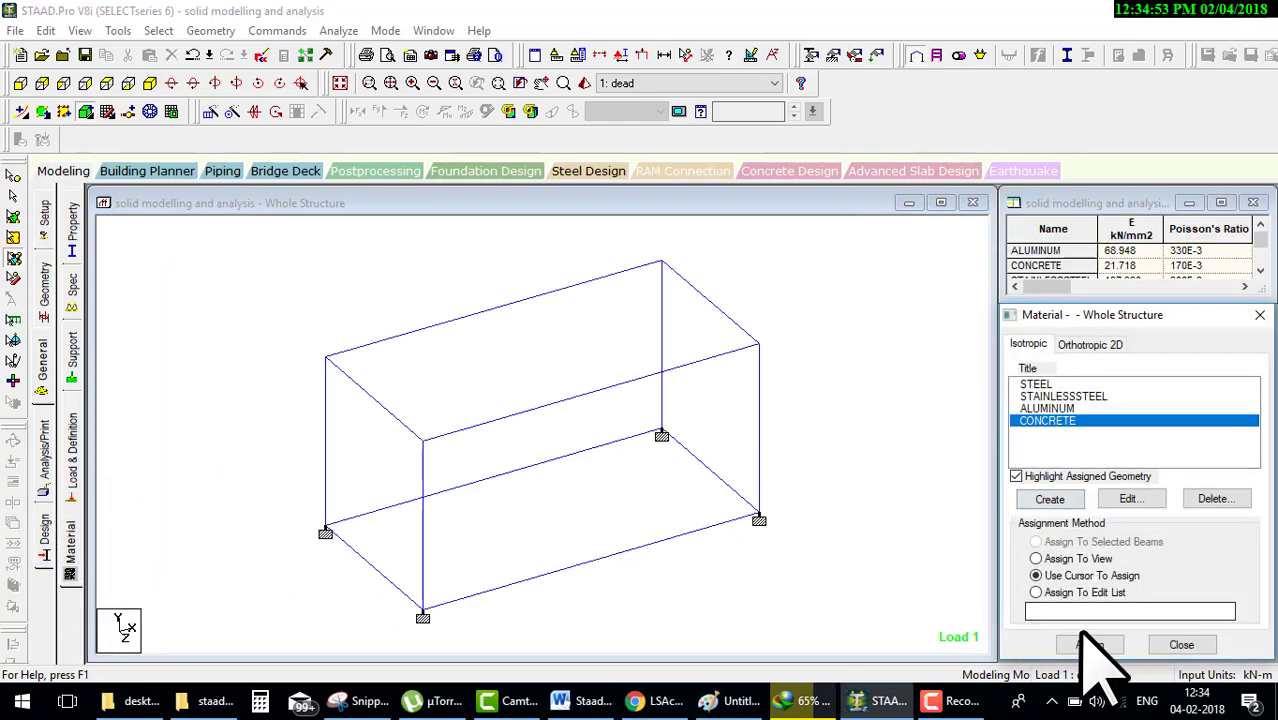
click(1040, 558)
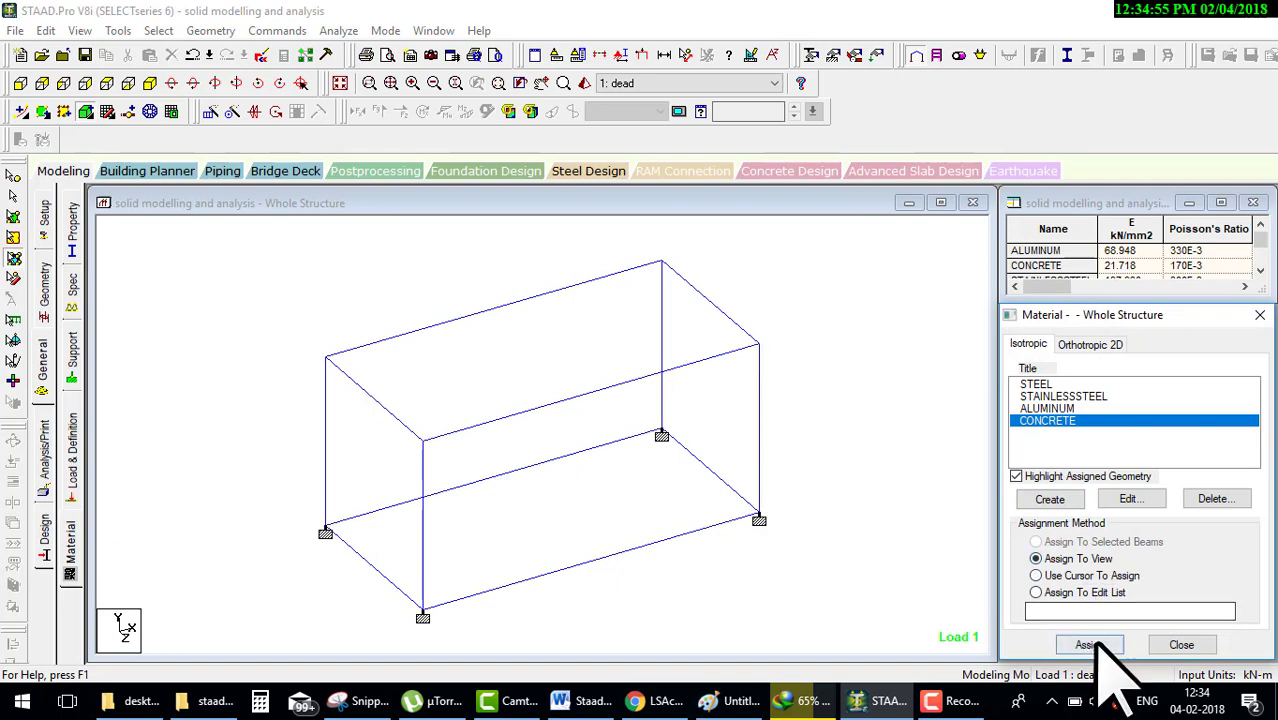
click(1089, 645)
click(1150, 531)
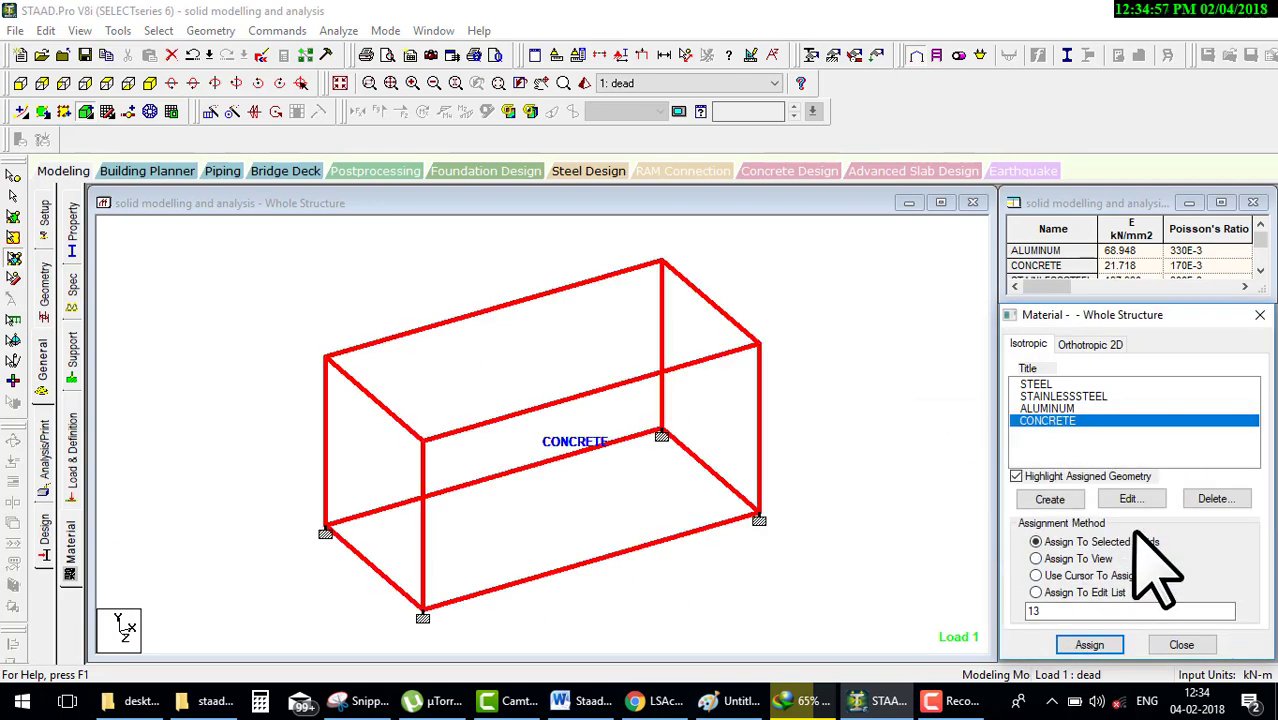
Step: Create a new isotropic material named ROCK and select it in the material list
click(1062, 501)
text(rock)
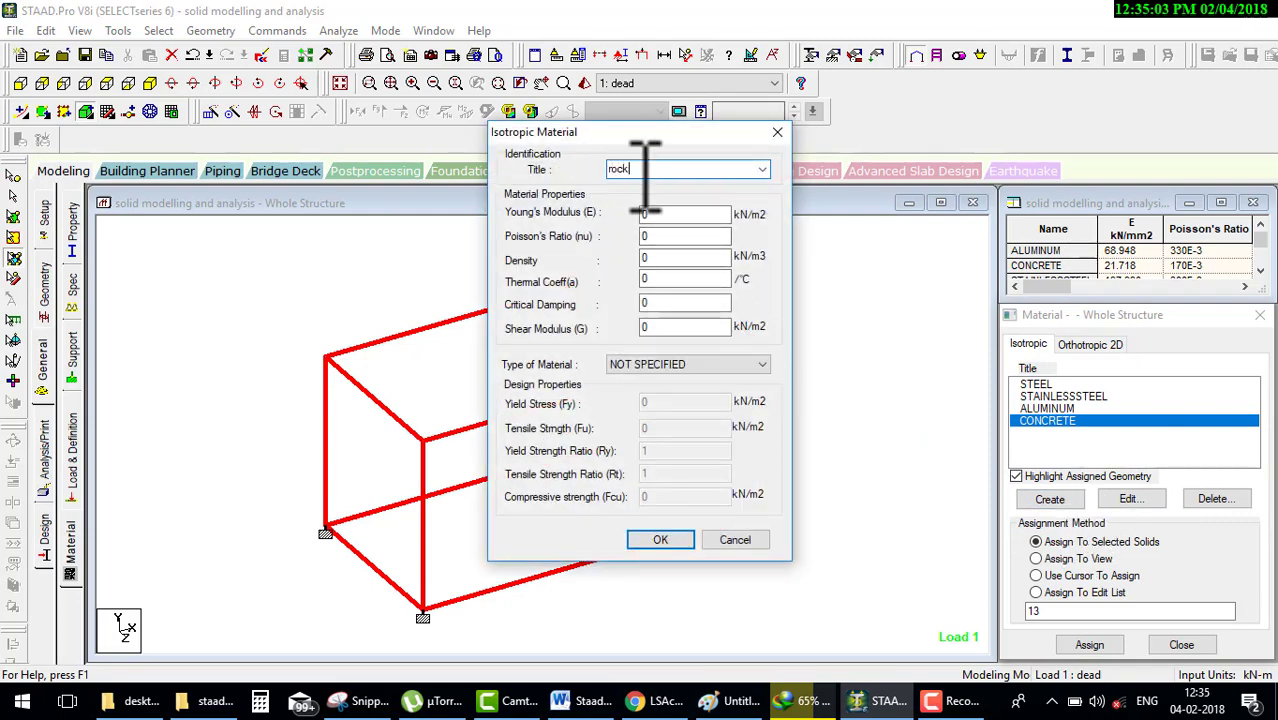
drag(620, 200, 650, 192)
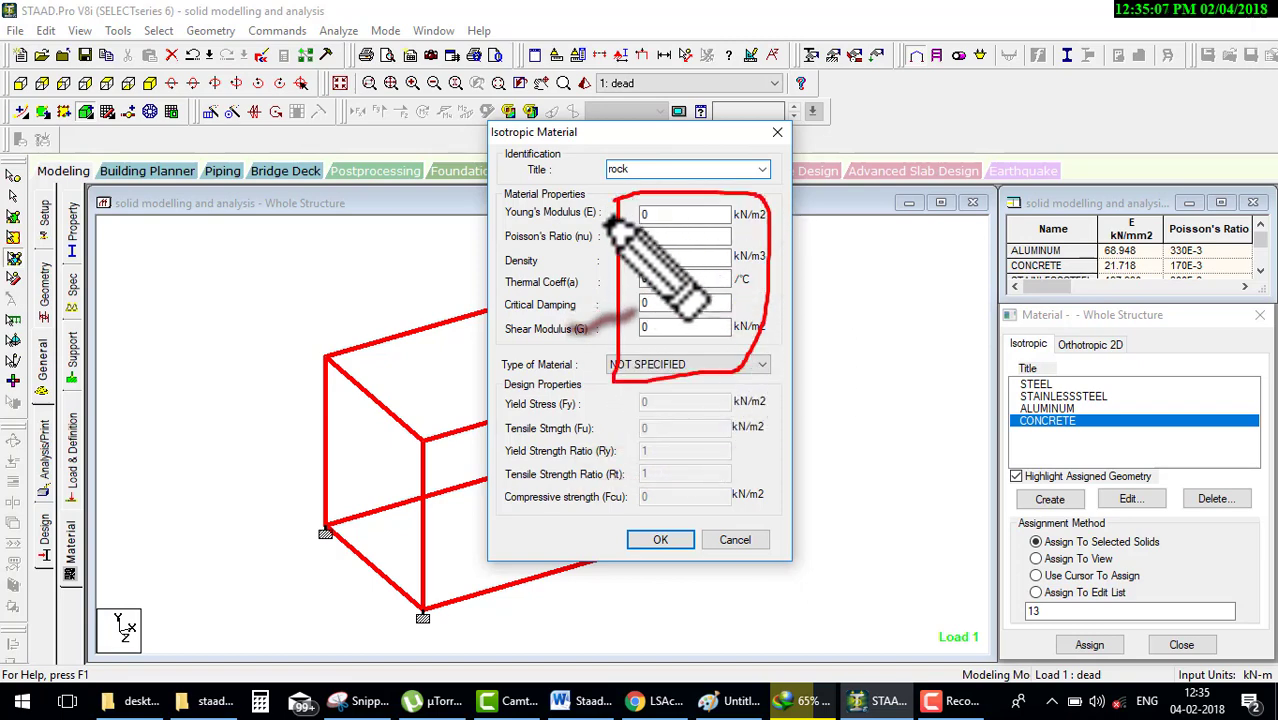
click(662, 539)
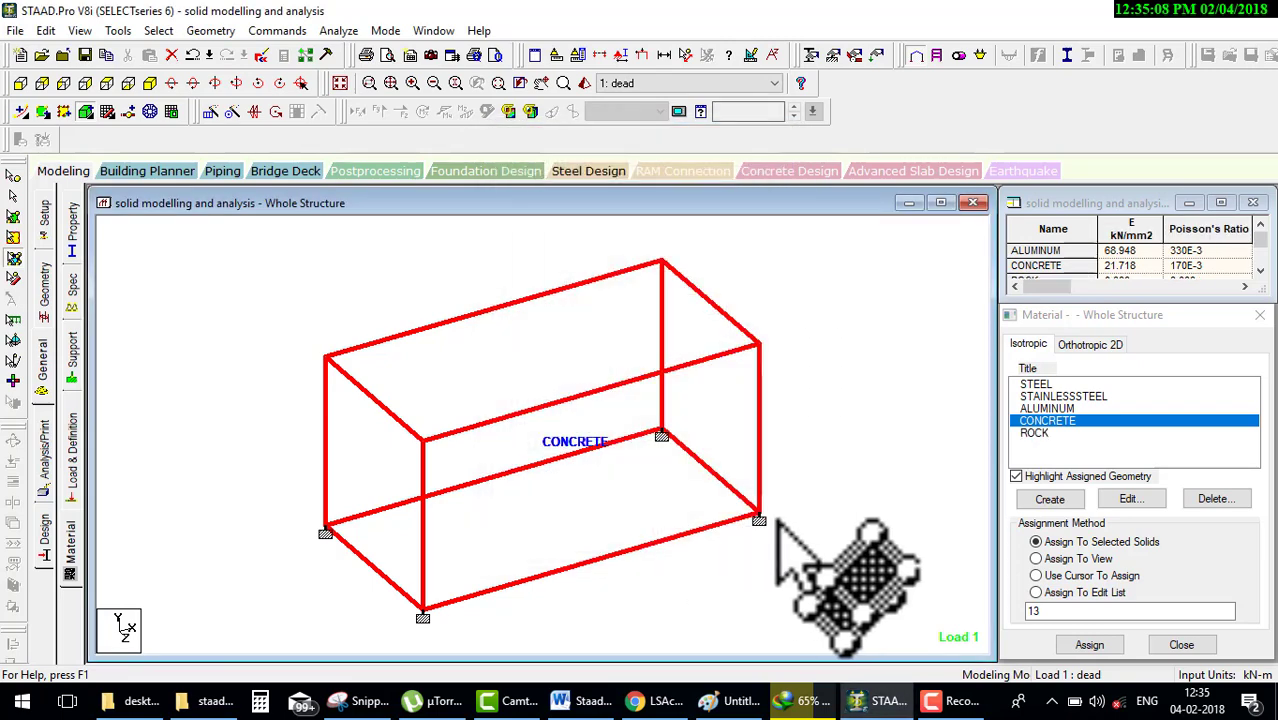
click(1040, 434)
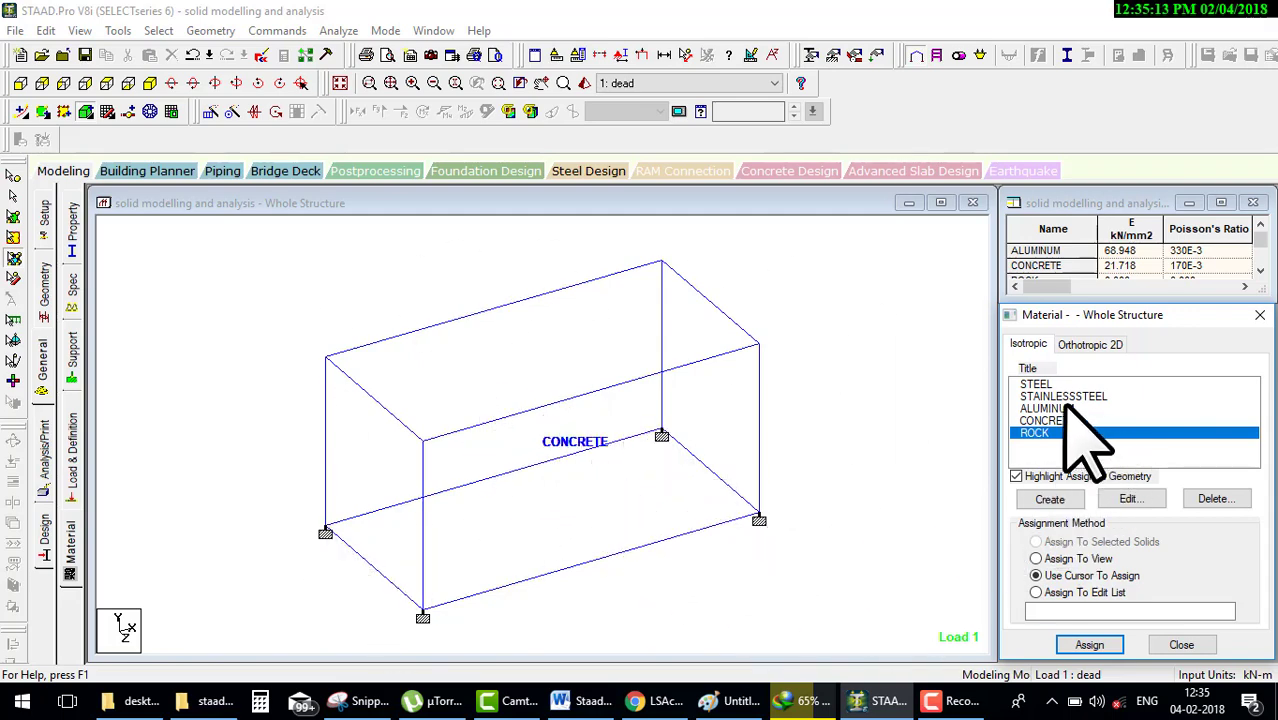
click(70, 436)
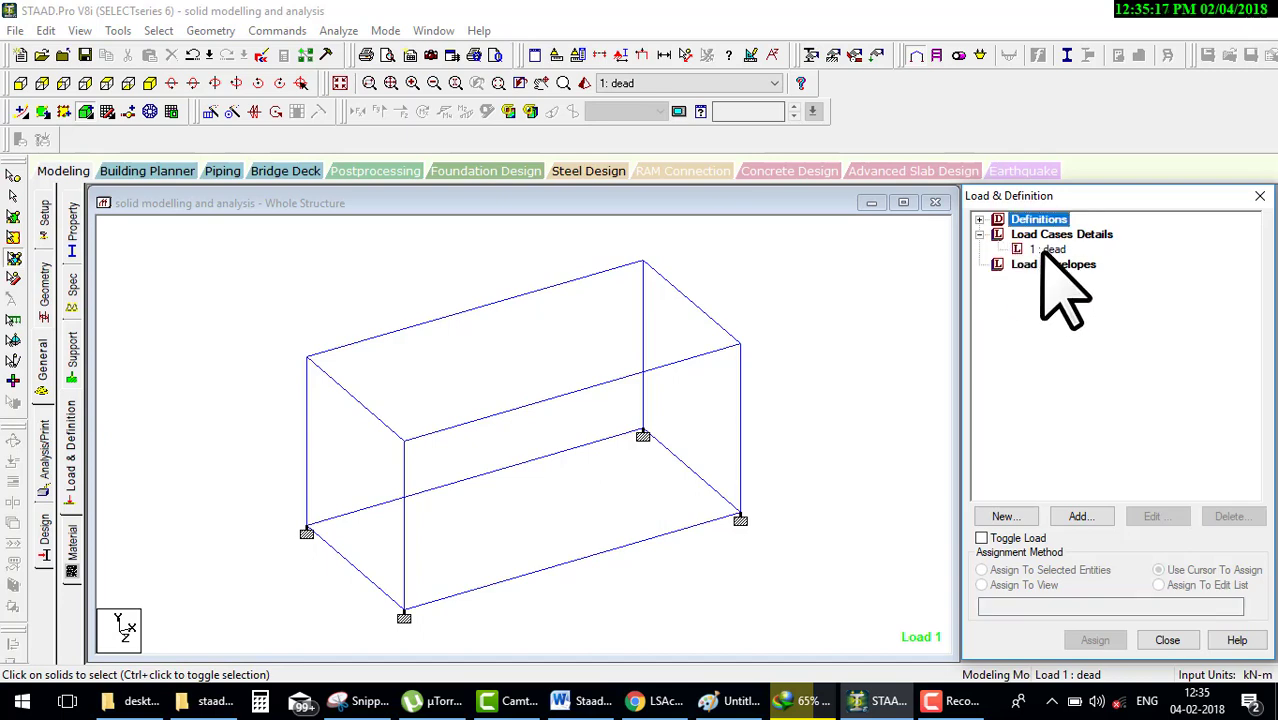
Step: Add a SELFWEIGHT Y -1 load item to load case 1 dead
click(1047, 249)
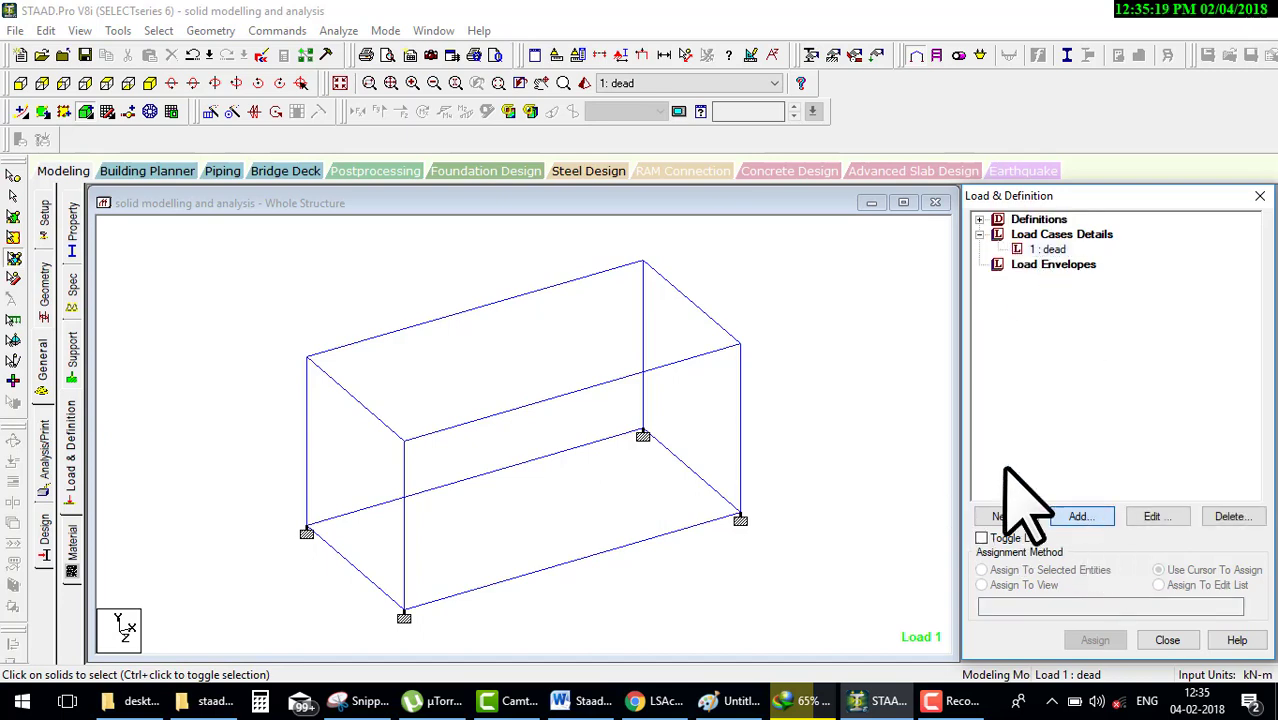
click(1080, 516)
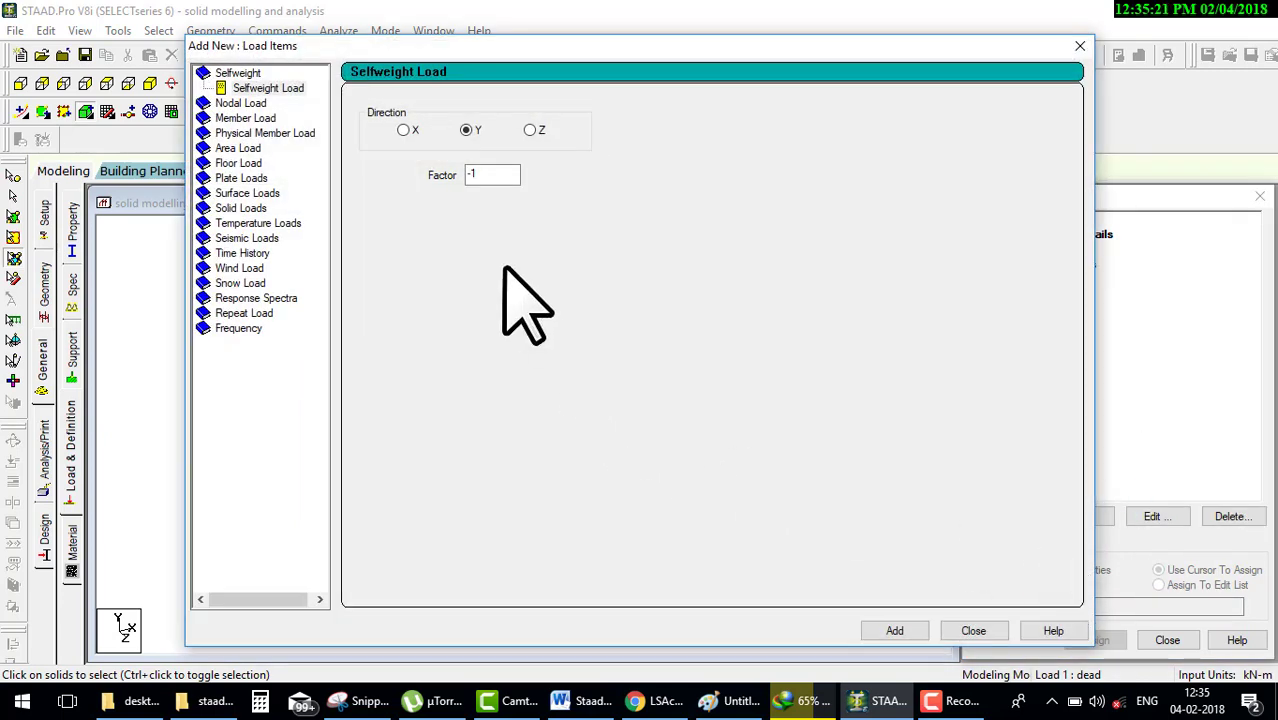
click(904, 624)
click(973, 630)
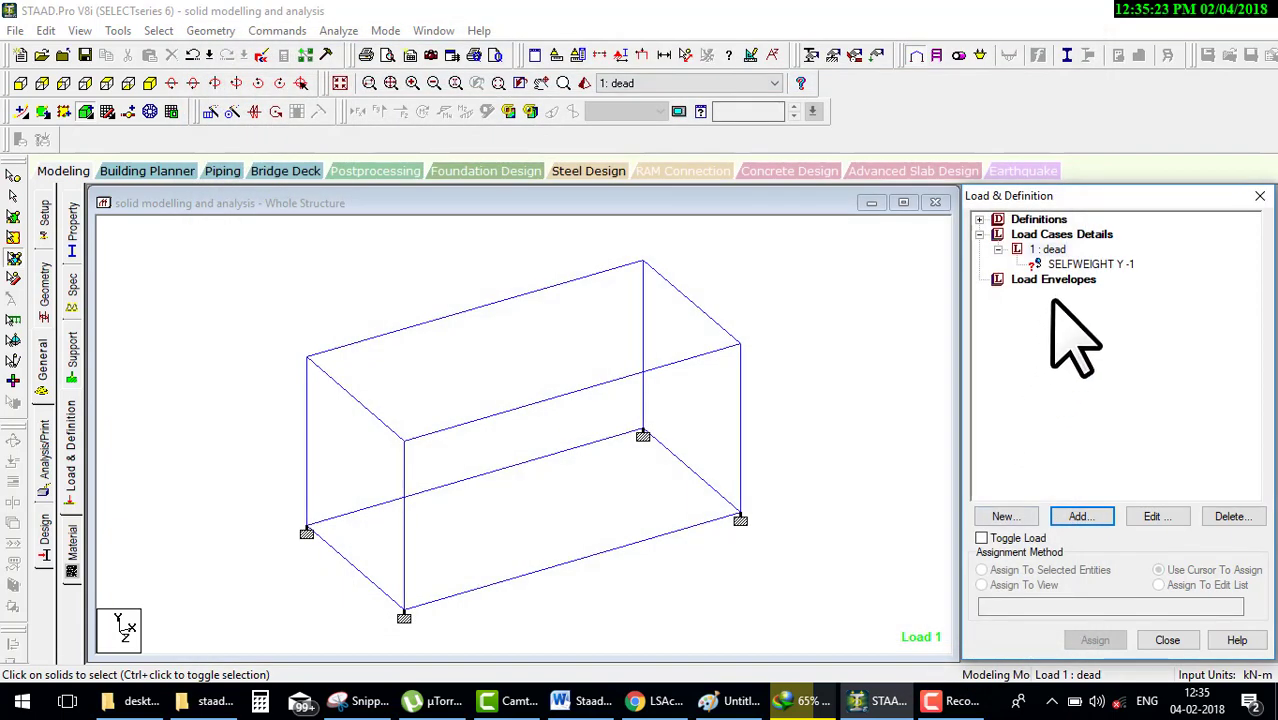
Step: Assign the SELFWEIGHT Y -1 load to the whole structure
click(1074, 264)
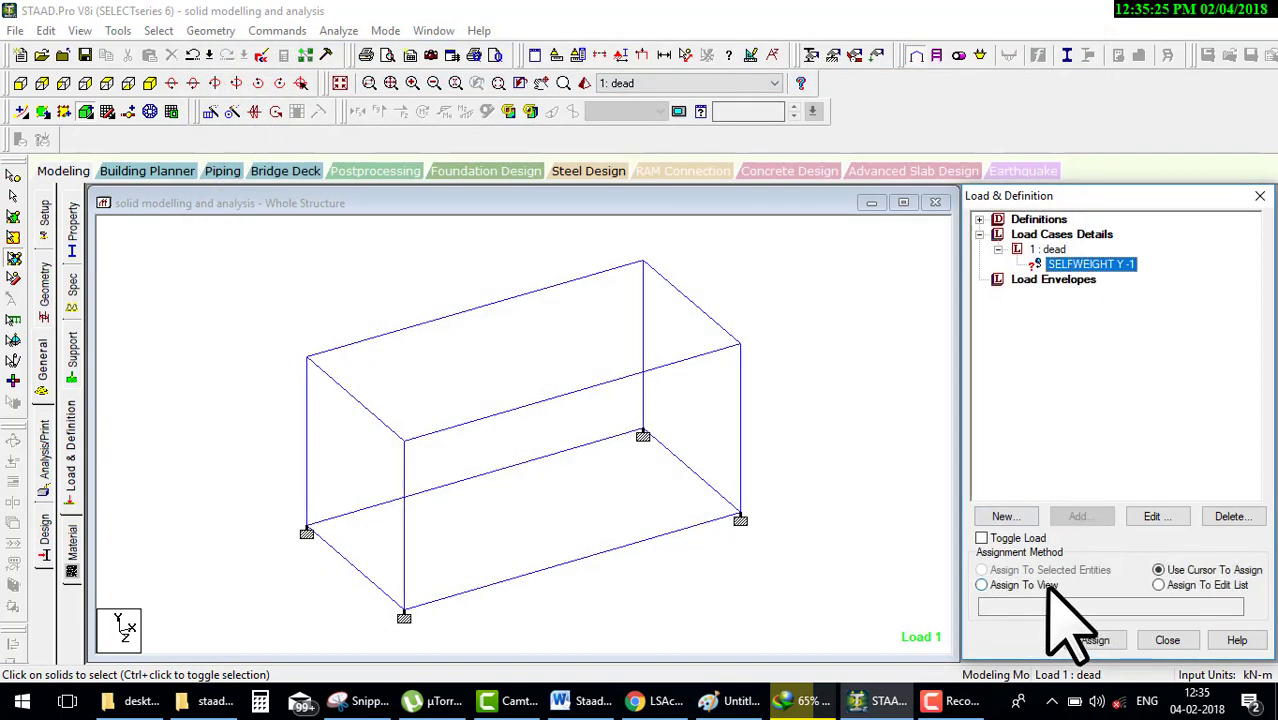
click(1094, 640)
click(1098, 644)
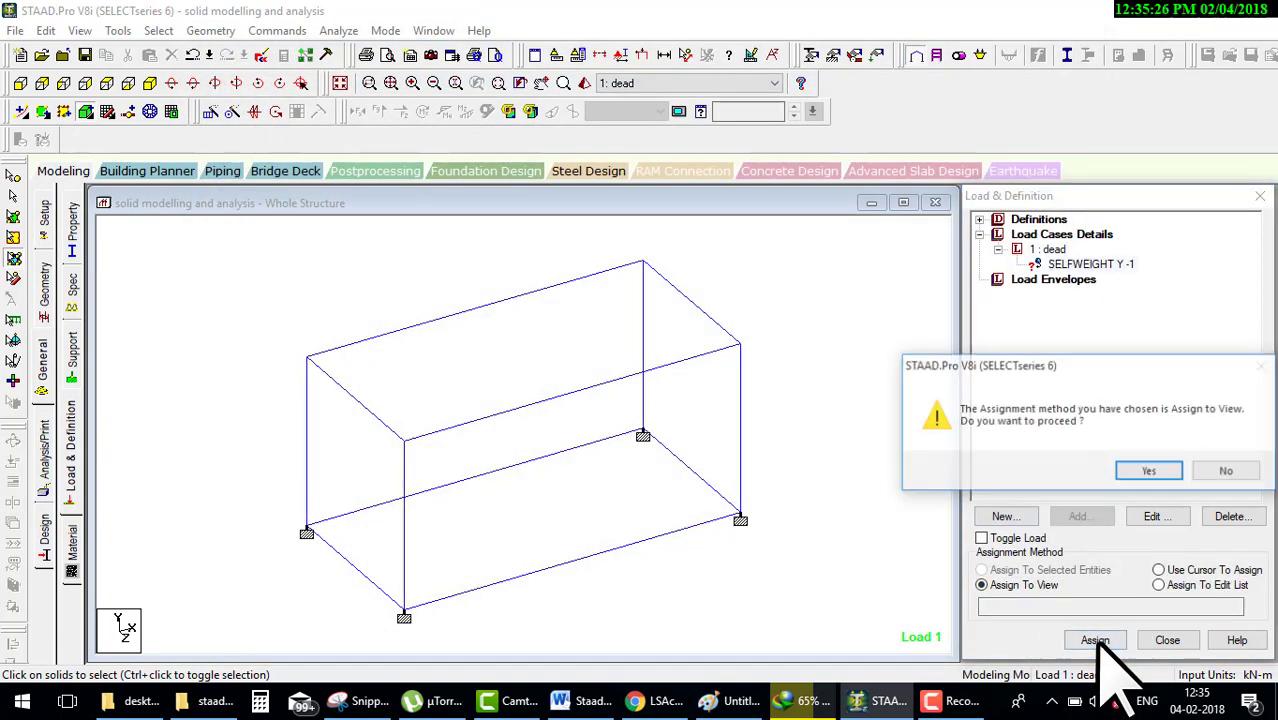
click(1150, 472)
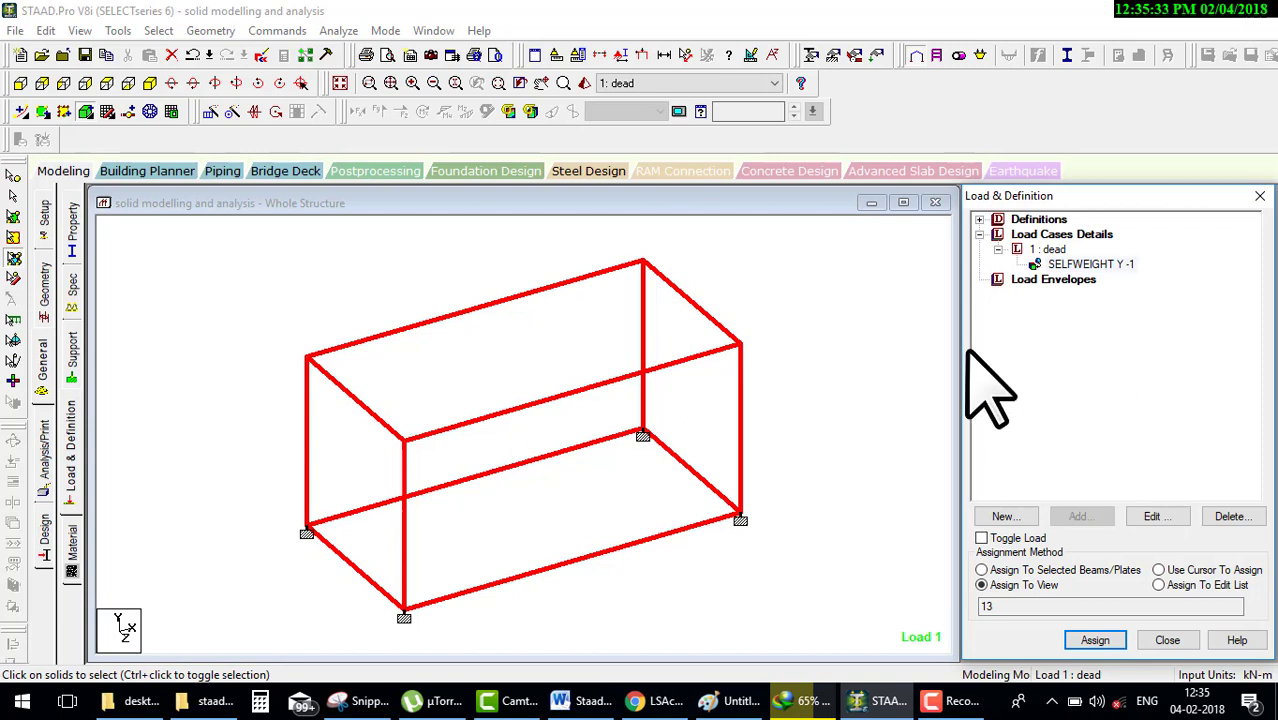
click(1042, 249)
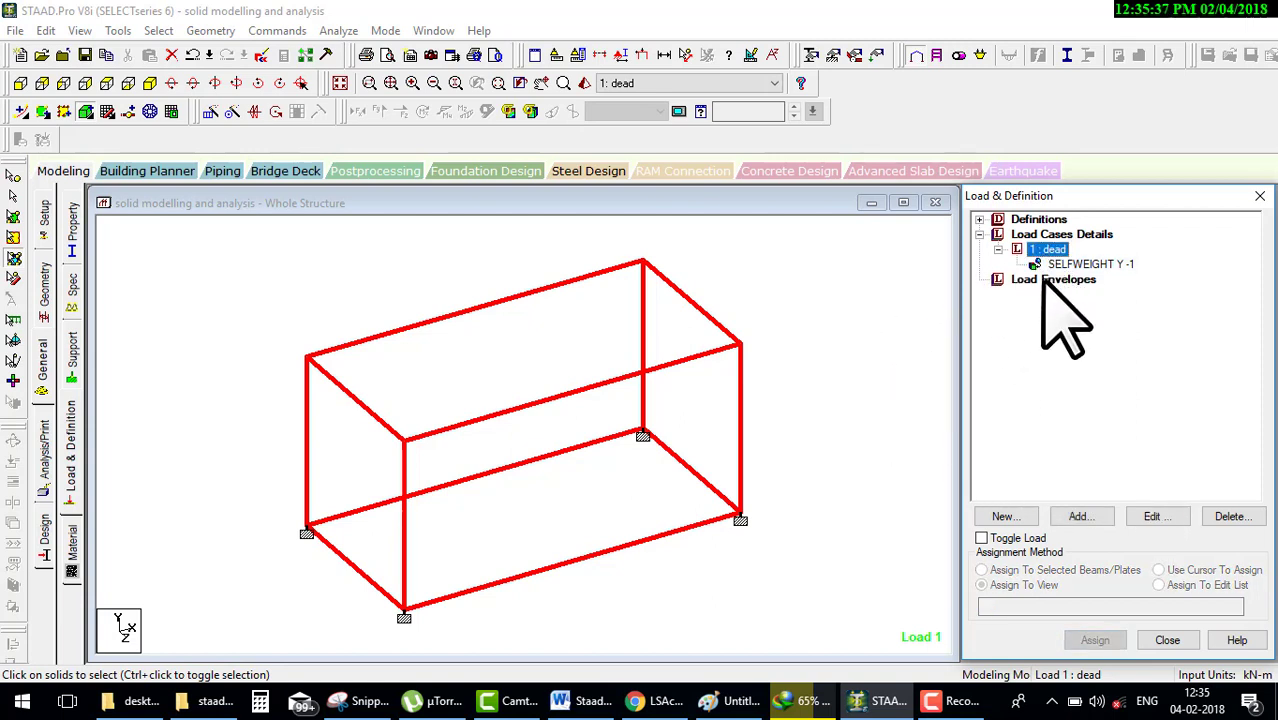
click(1080, 517)
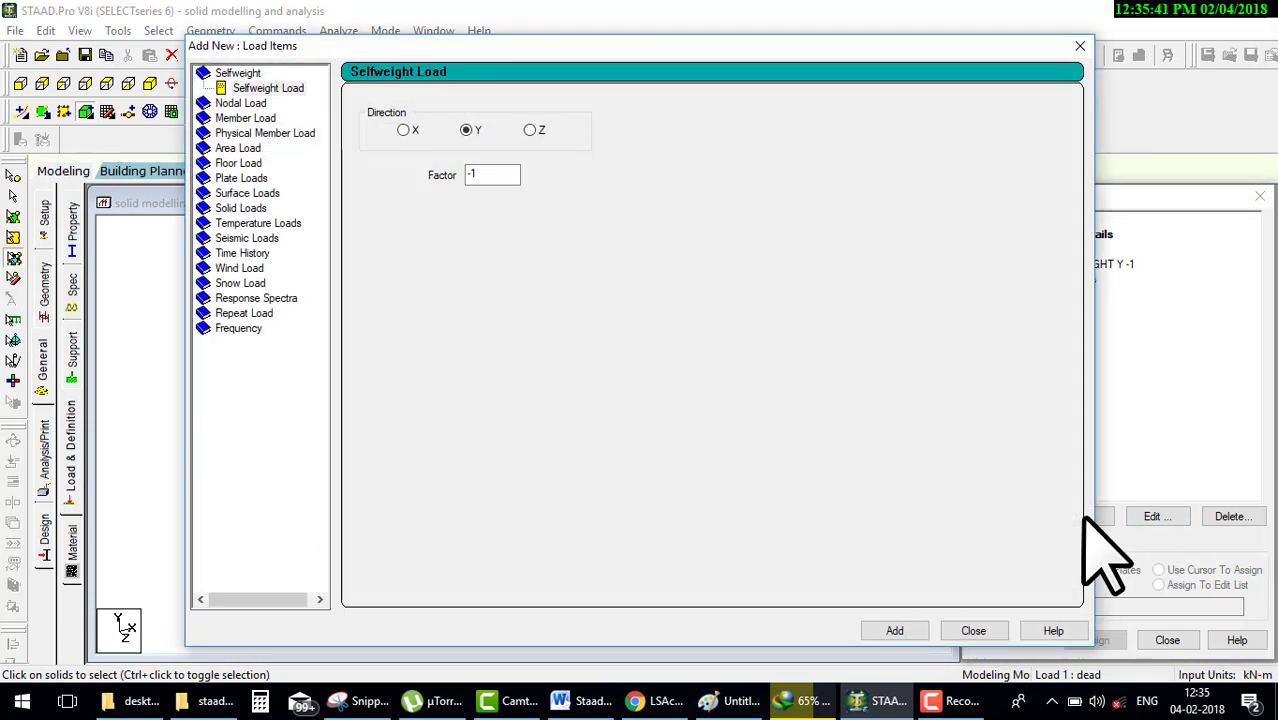
Step: Start a solid pressure load on face 4 (Top) of the box
click(945, 703)
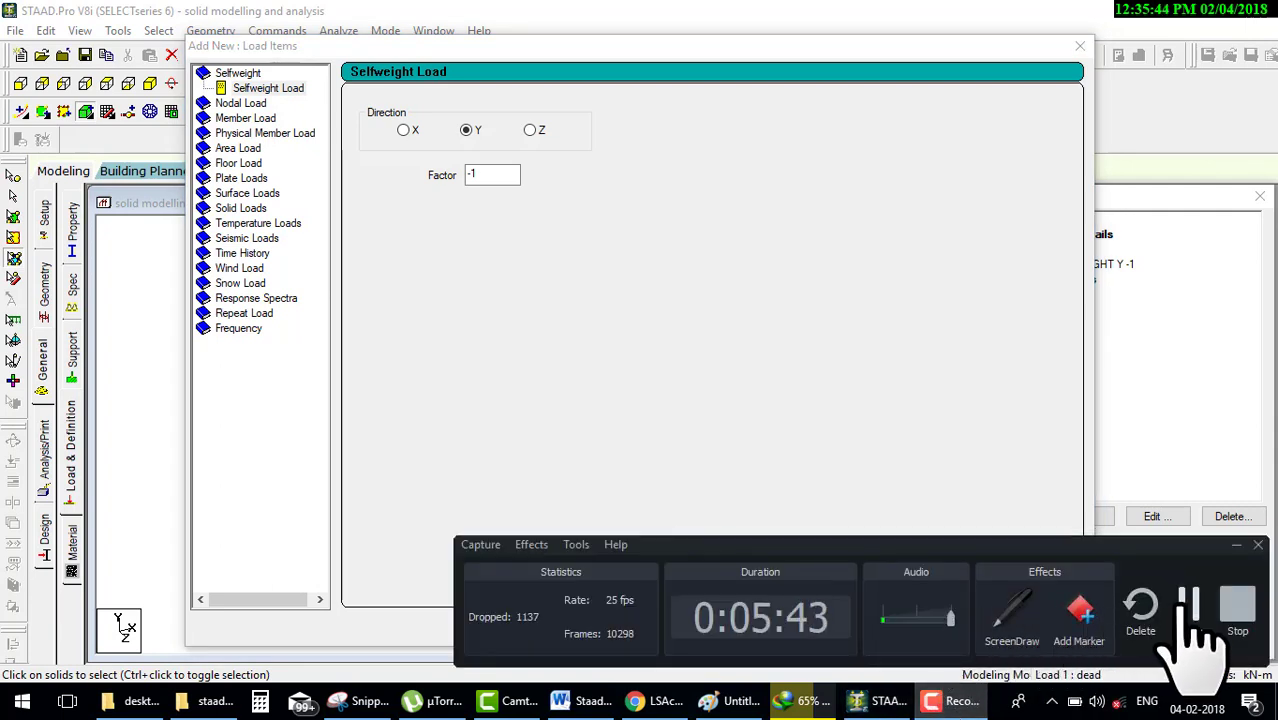
click(1190, 605)
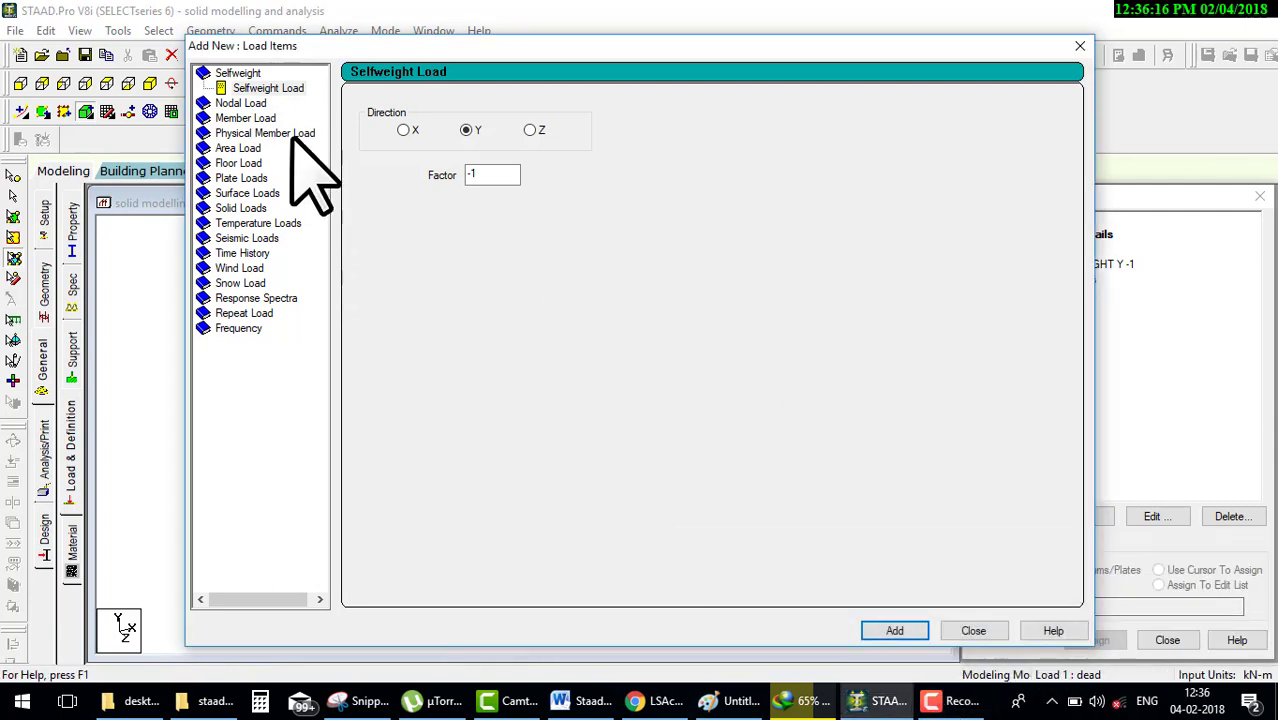
drag(245, 352, 298, 362)
drag(285, 318, 215, 332)
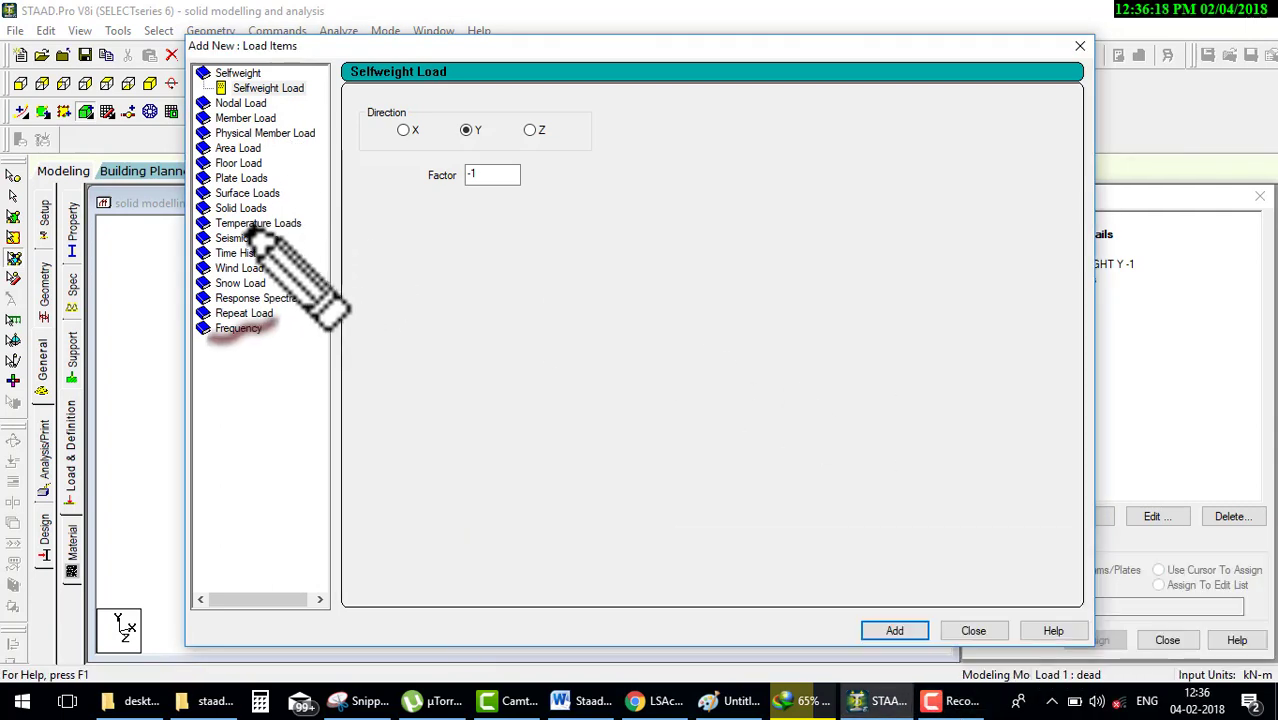
mouse_move(262, 208)
mouse_down()
mouse_move(330, 210)
mouse_move(358, 238)
mouse_up()
key(Escape)
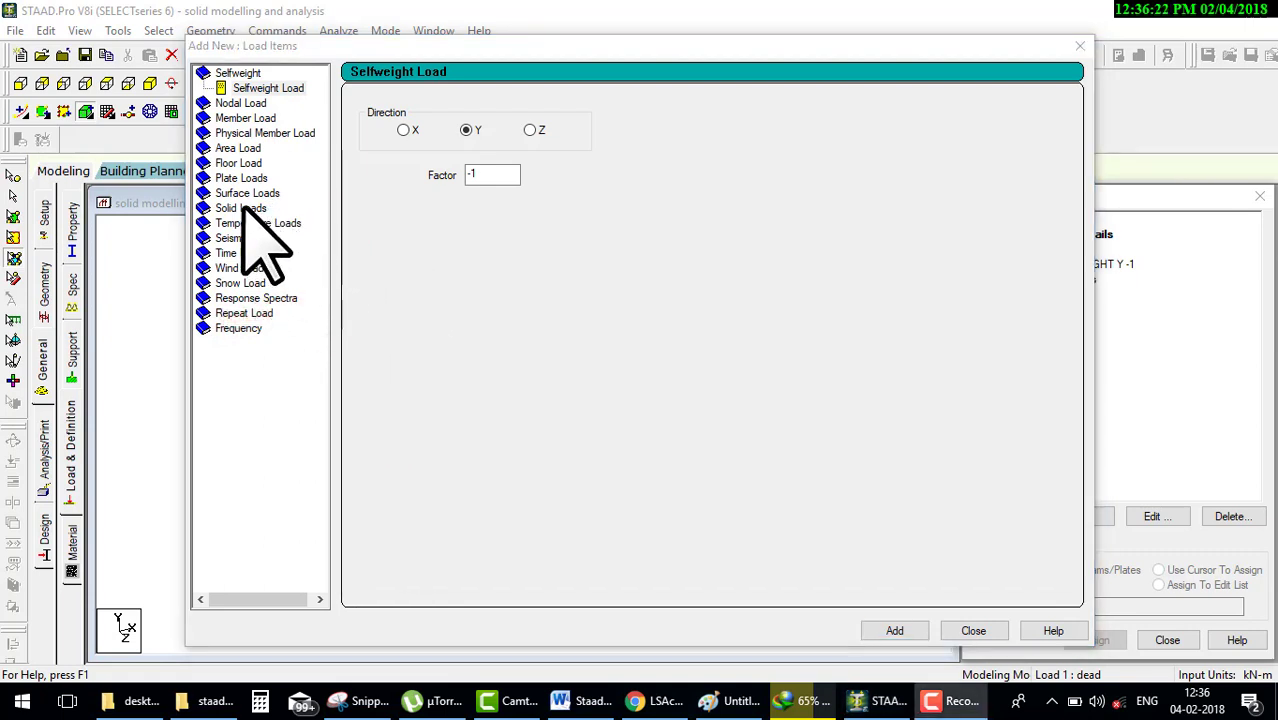
click(255, 208)
key(ctrl+shift+d)
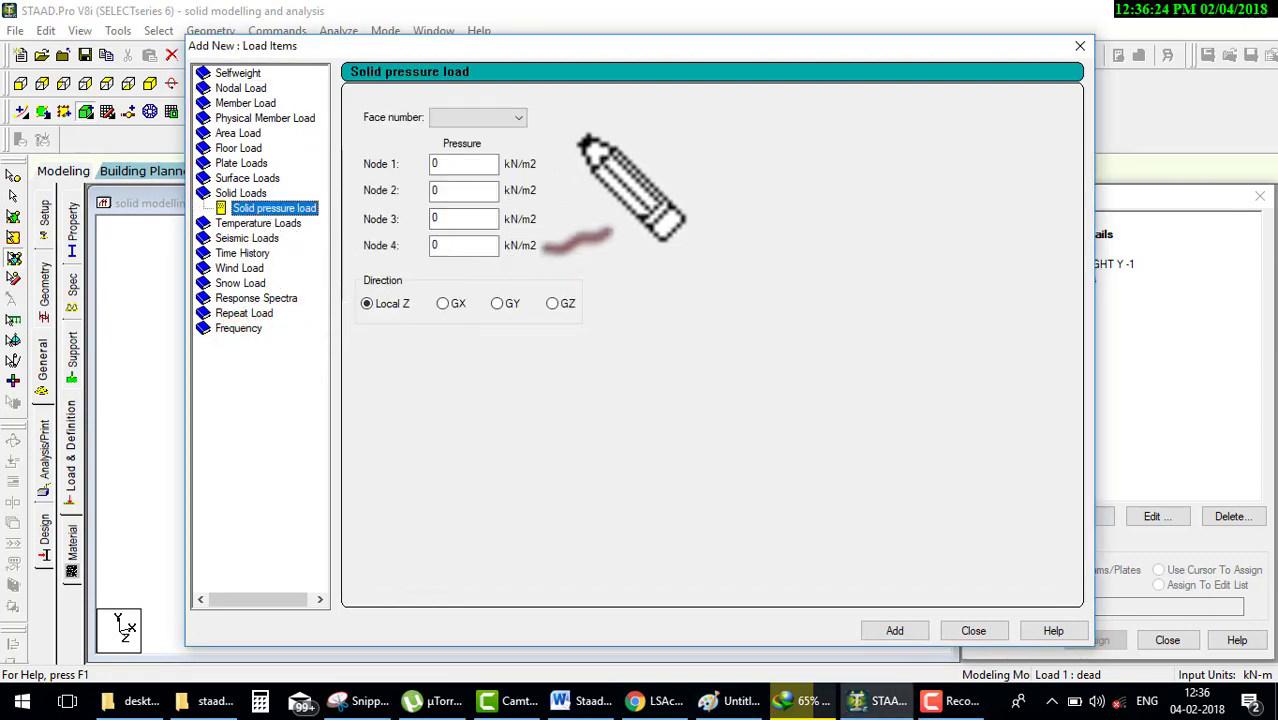
mouse_move(585, 138)
mouse_down()
mouse_move(371, 108)
mouse_move(530, 328)
mouse_up()
drag(578, 294, 492, 212)
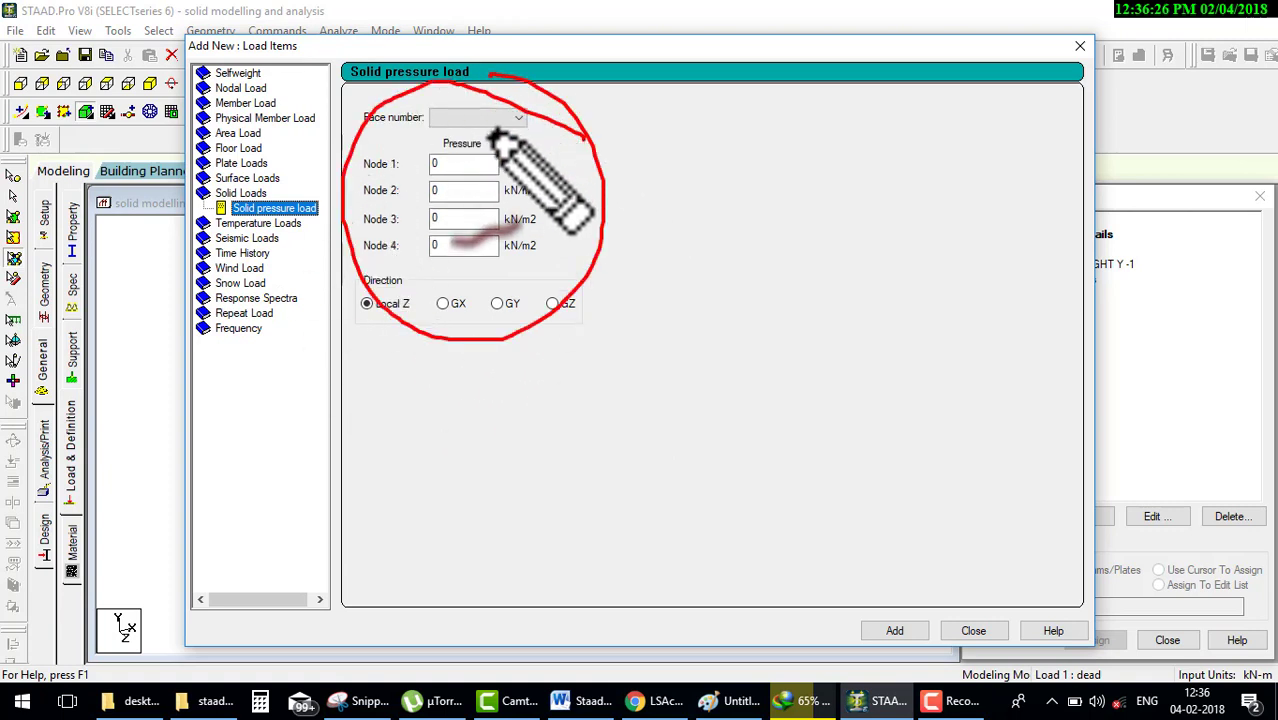
key(Escape)
click(509, 117)
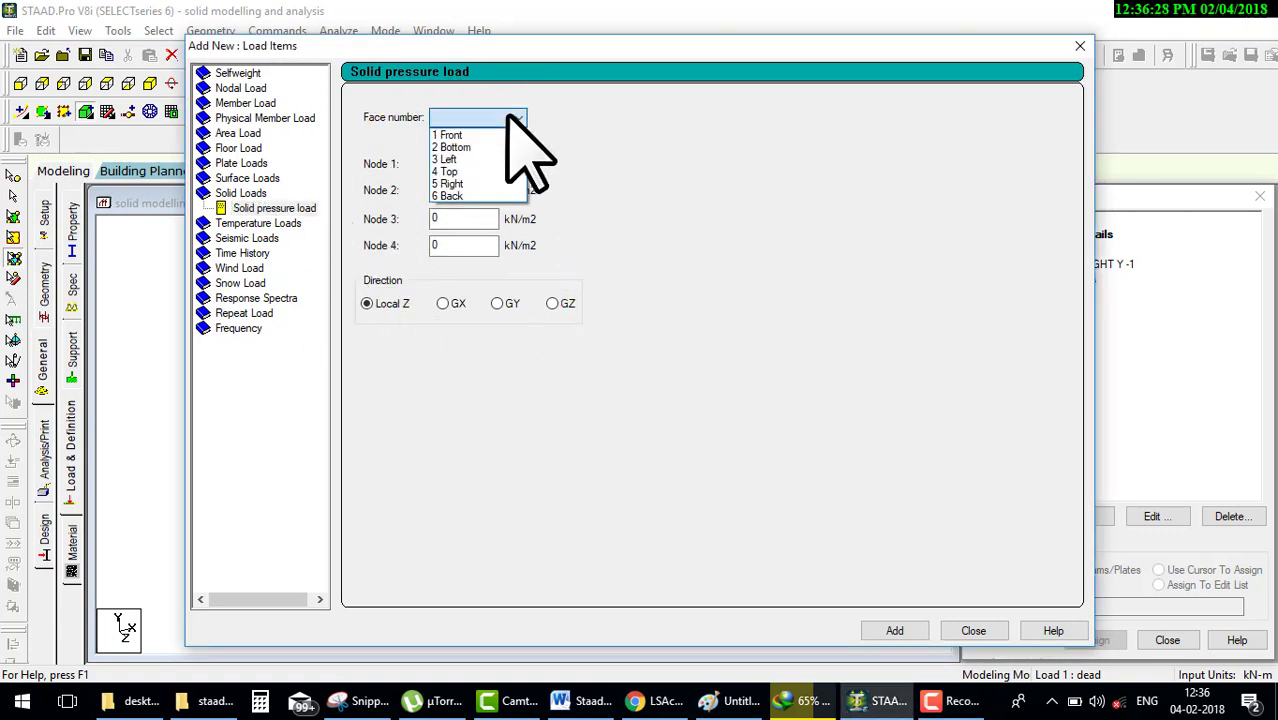
click(462, 174)
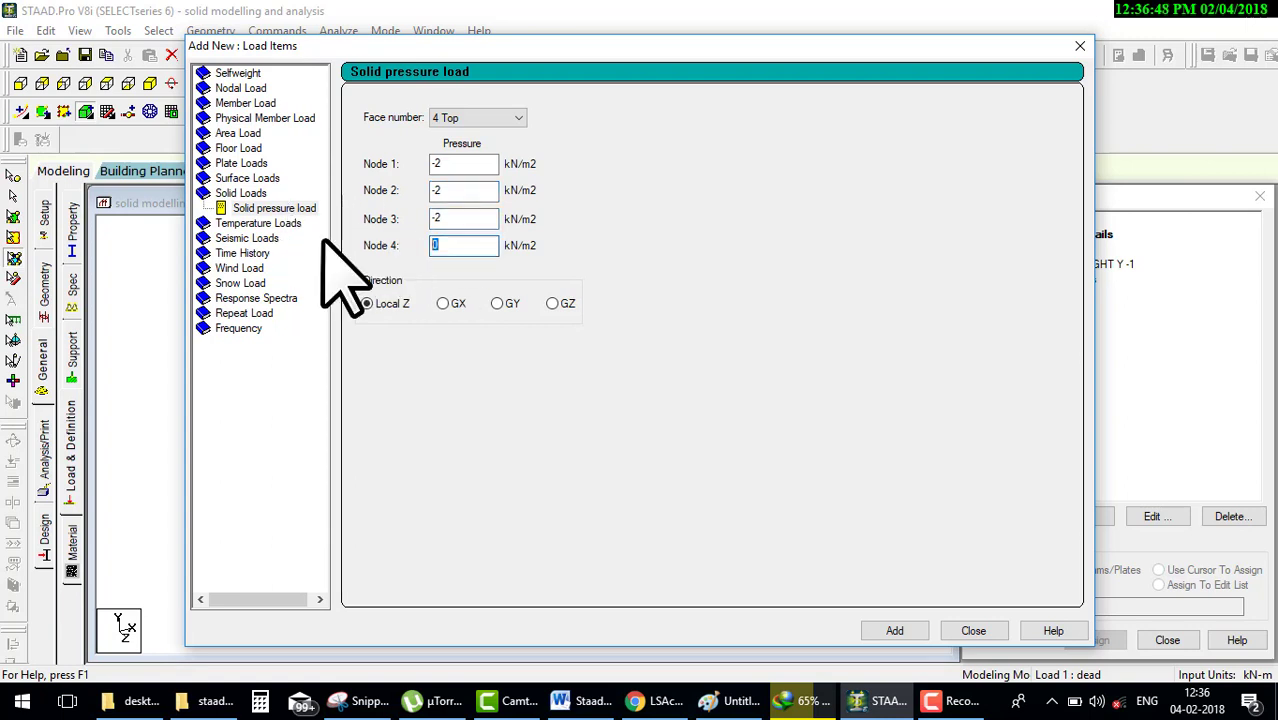
click(435, 240)
text(-2)
Step: Add the -2 kN/m2 pressure along GY and assign it to the box
click(552, 304)
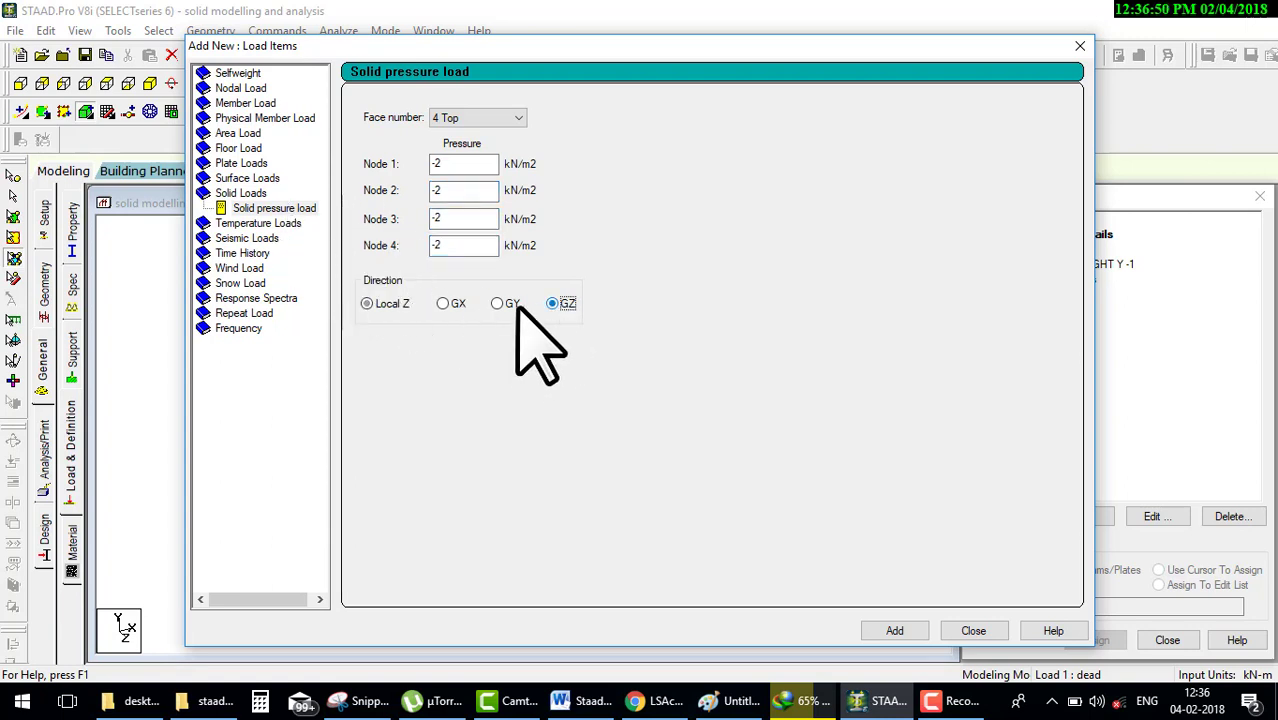
click(503, 305)
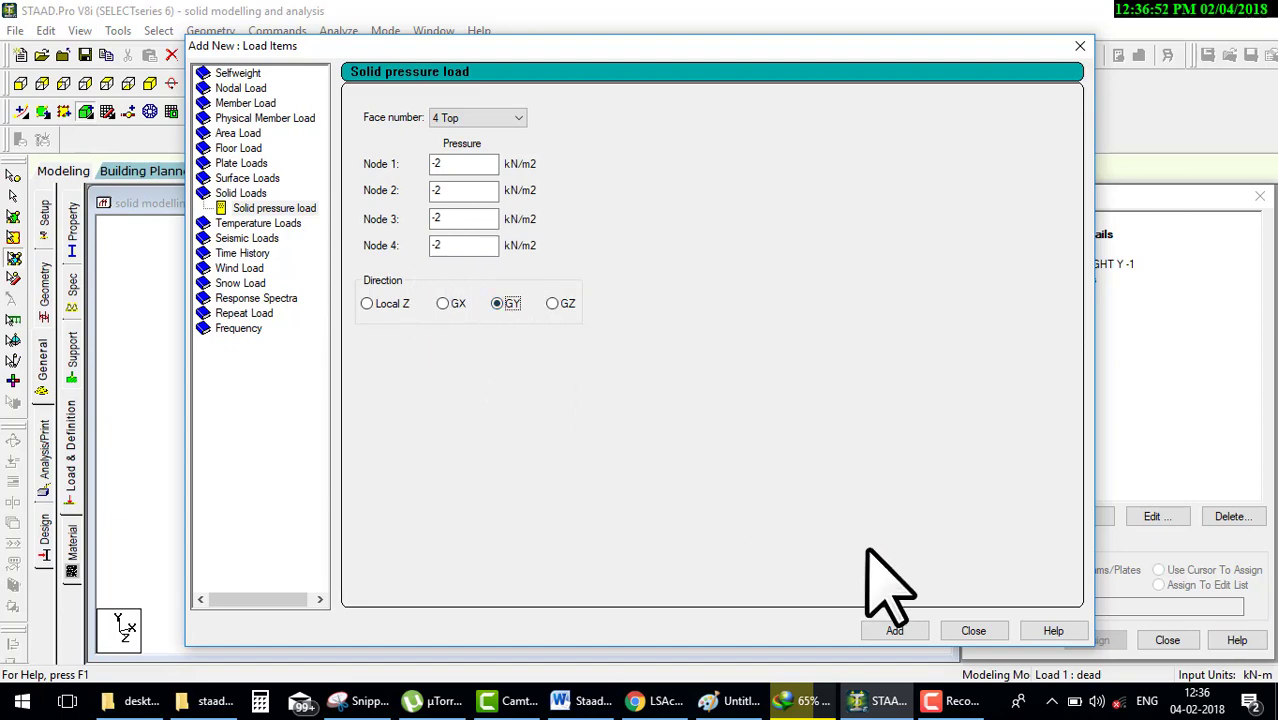
click(895, 631)
click(973, 632)
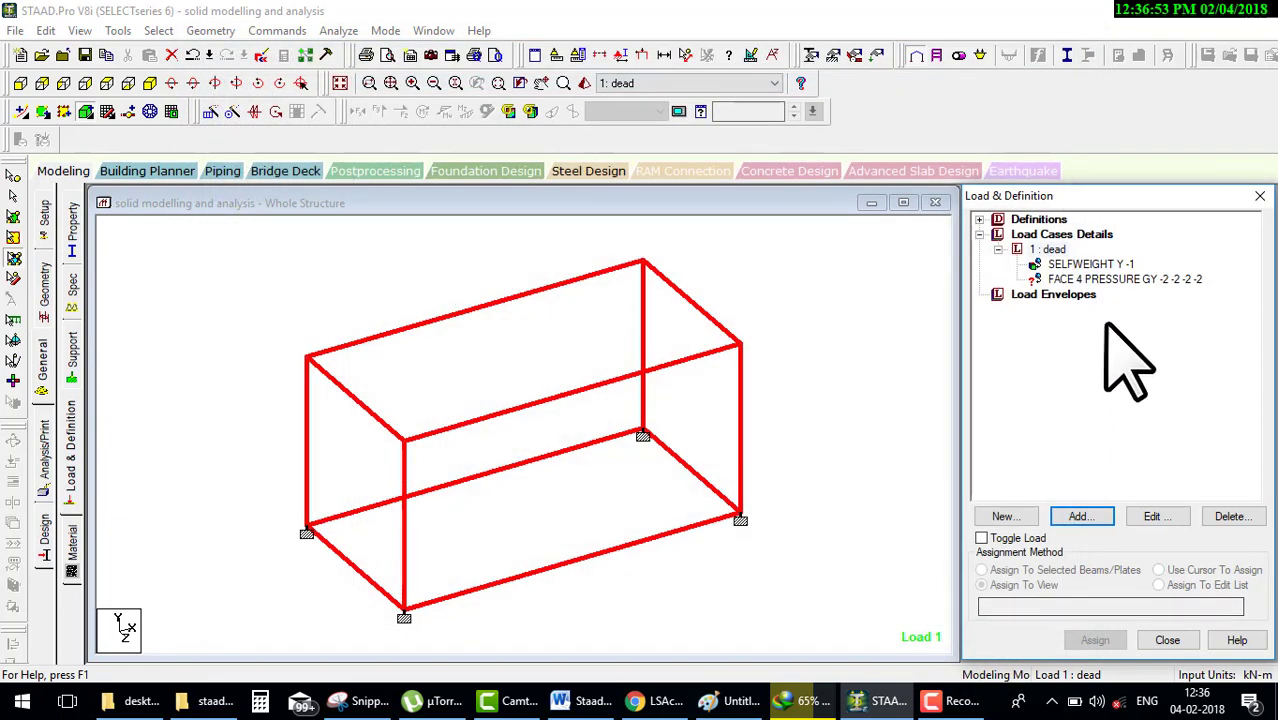
click(1100, 280)
click(1094, 638)
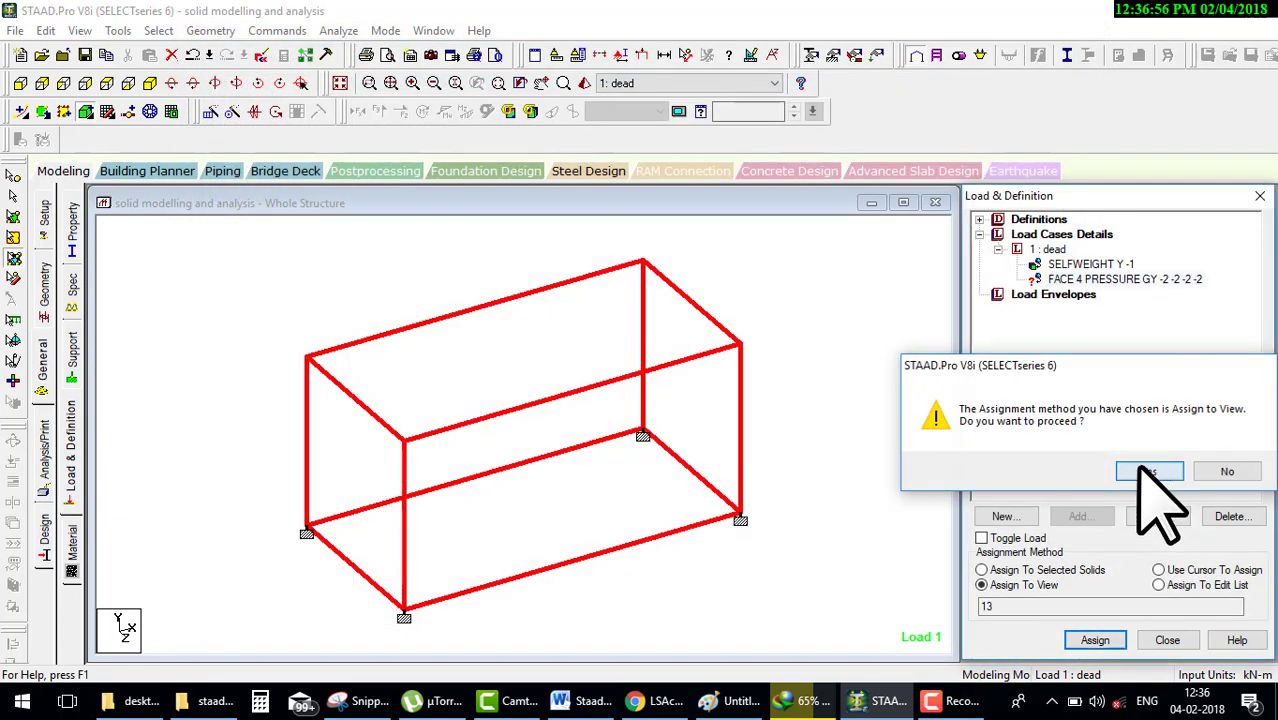
click(1145, 472)
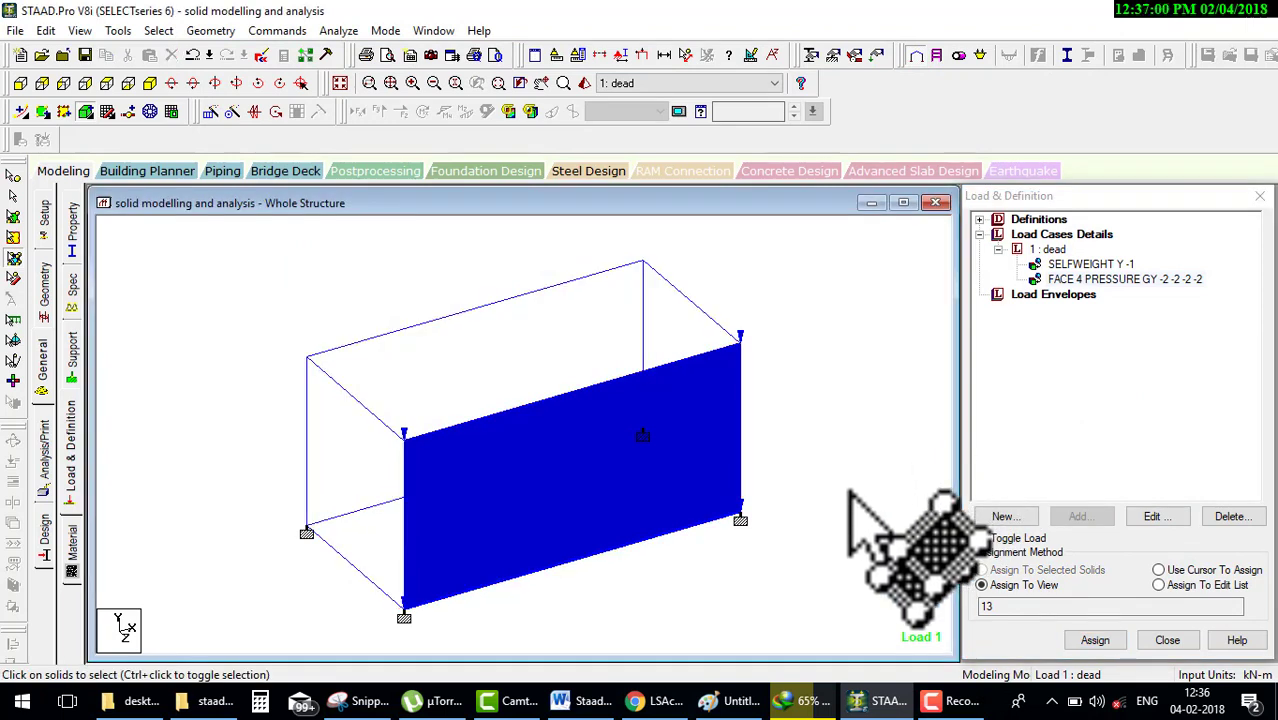
double_click(1050, 279)
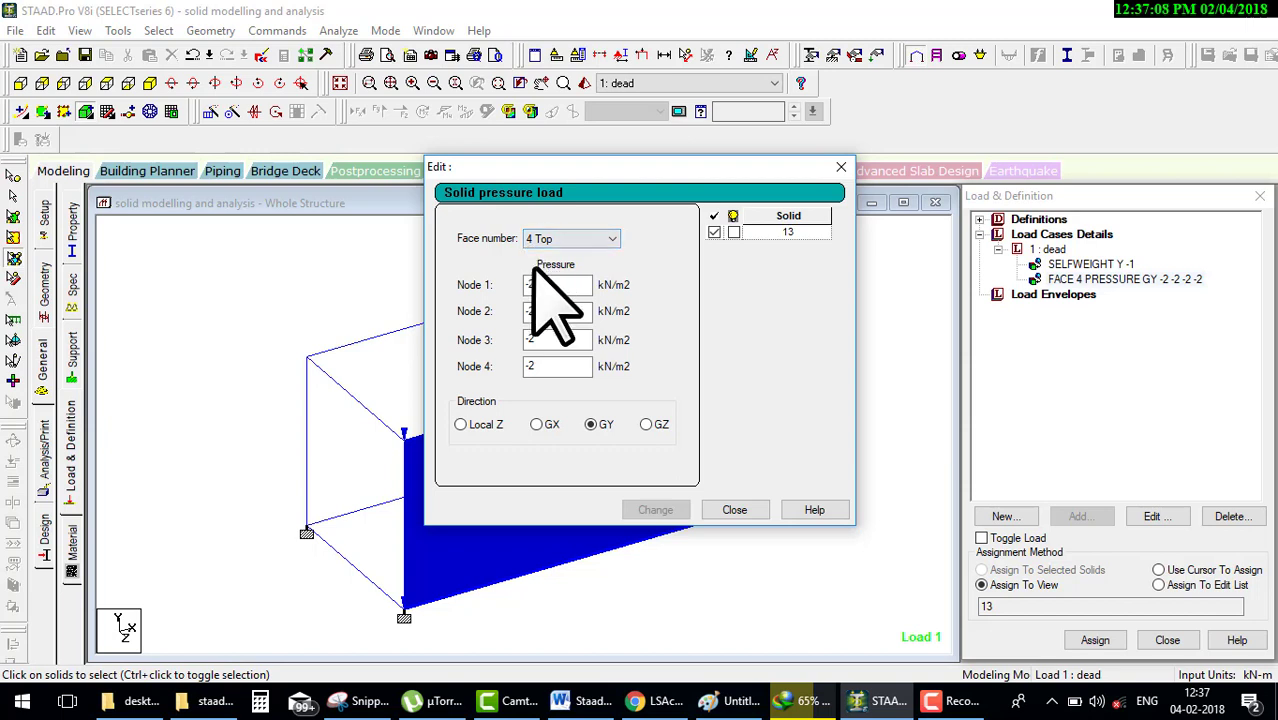
drag(572, 366, 632, 356)
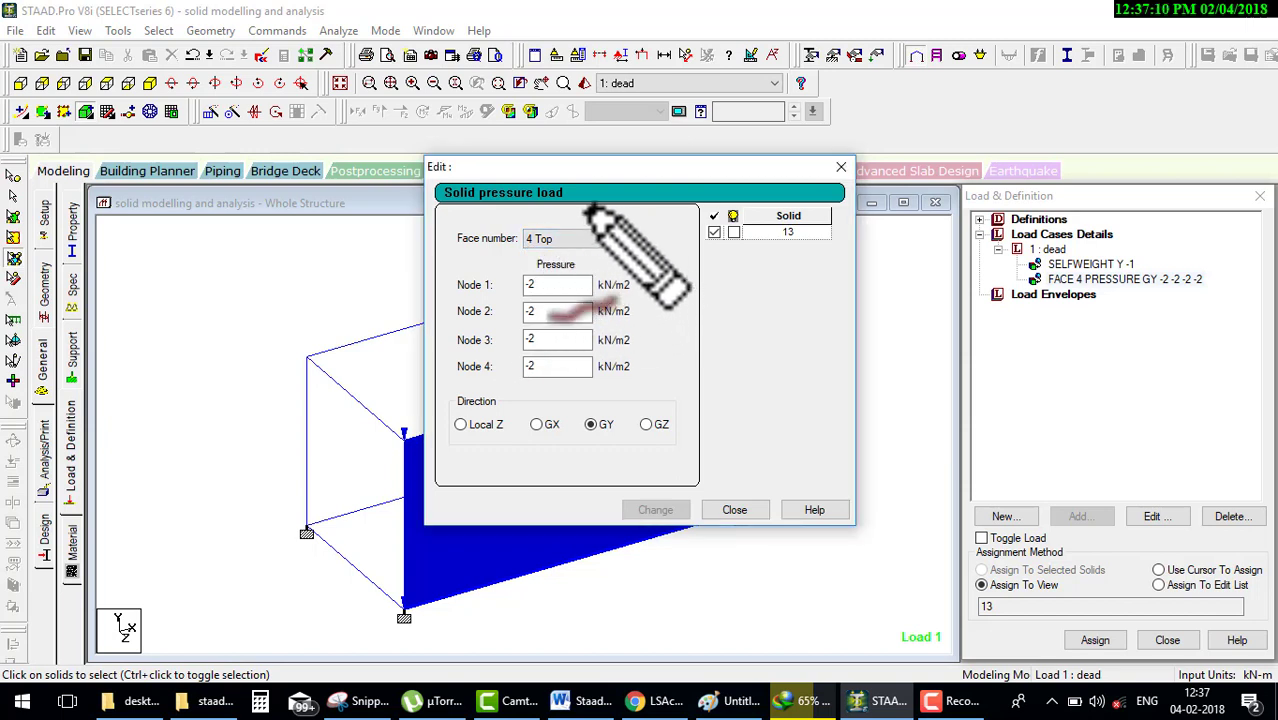
drag(630, 250, 608, 258)
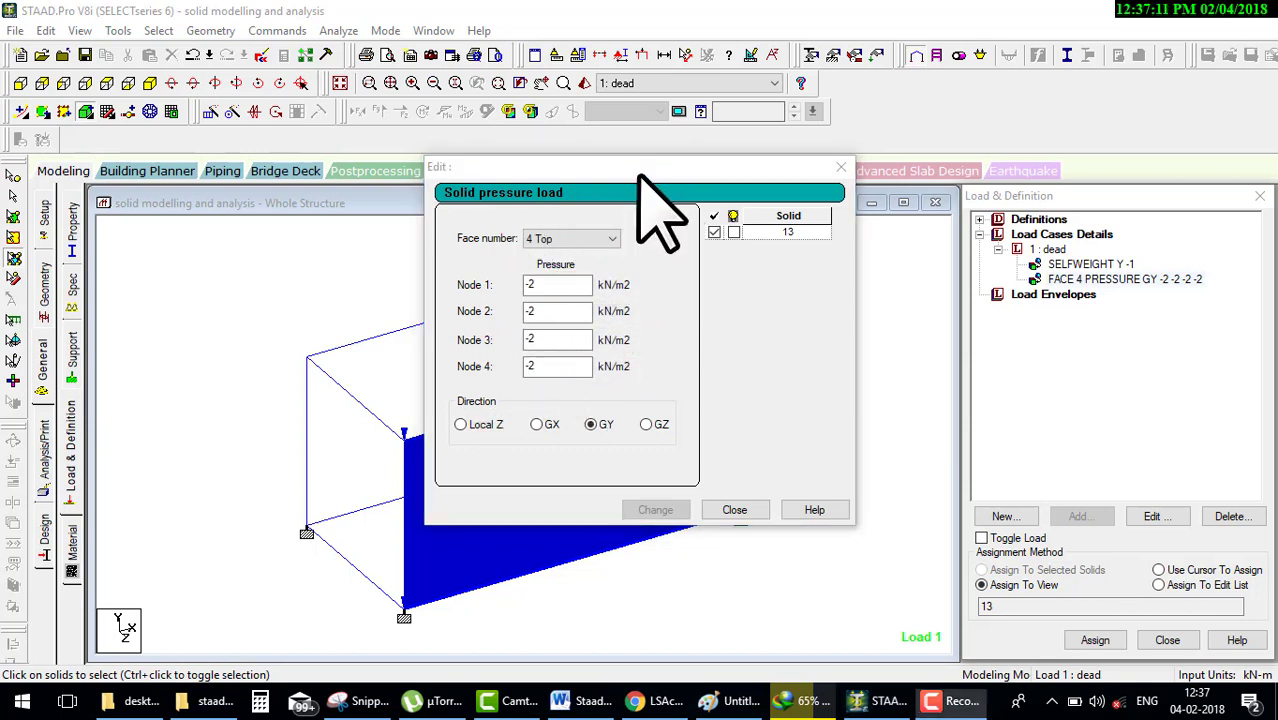
mouse_move(645, 167)
mouse_down()
mouse_move(1076, 159)
mouse_move(1018, 234)
mouse_move(962, 220)
mouse_move(780, 395)
mouse_up()
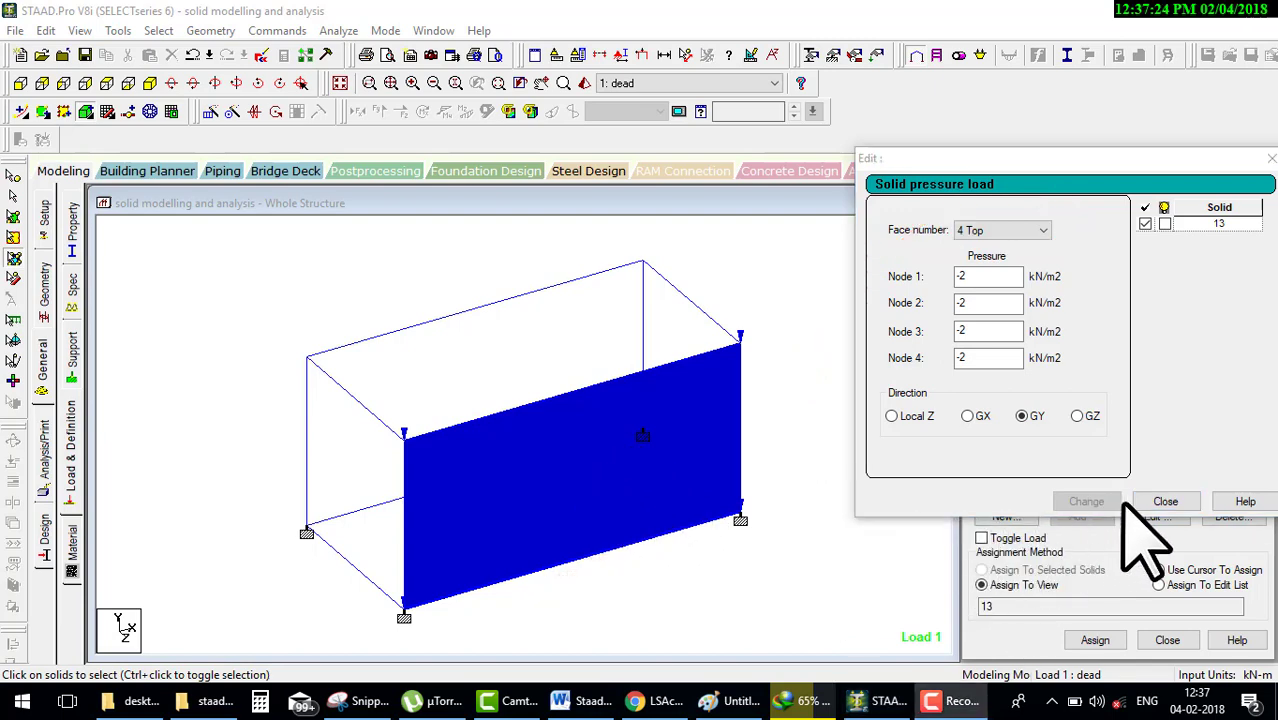
click(1163, 502)
click(579, 362)
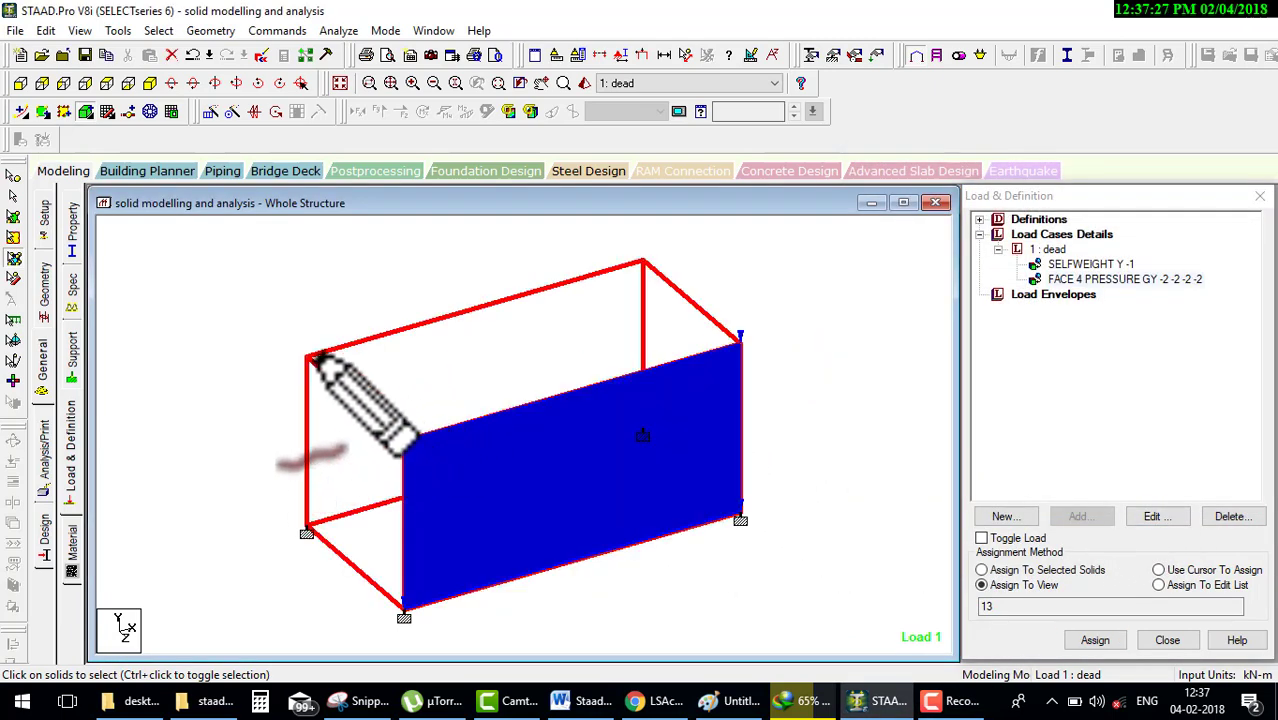
mouse_move(312, 356)
mouse_down()
mouse_move(455, 290)
mouse_move(585, 270)
mouse_up()
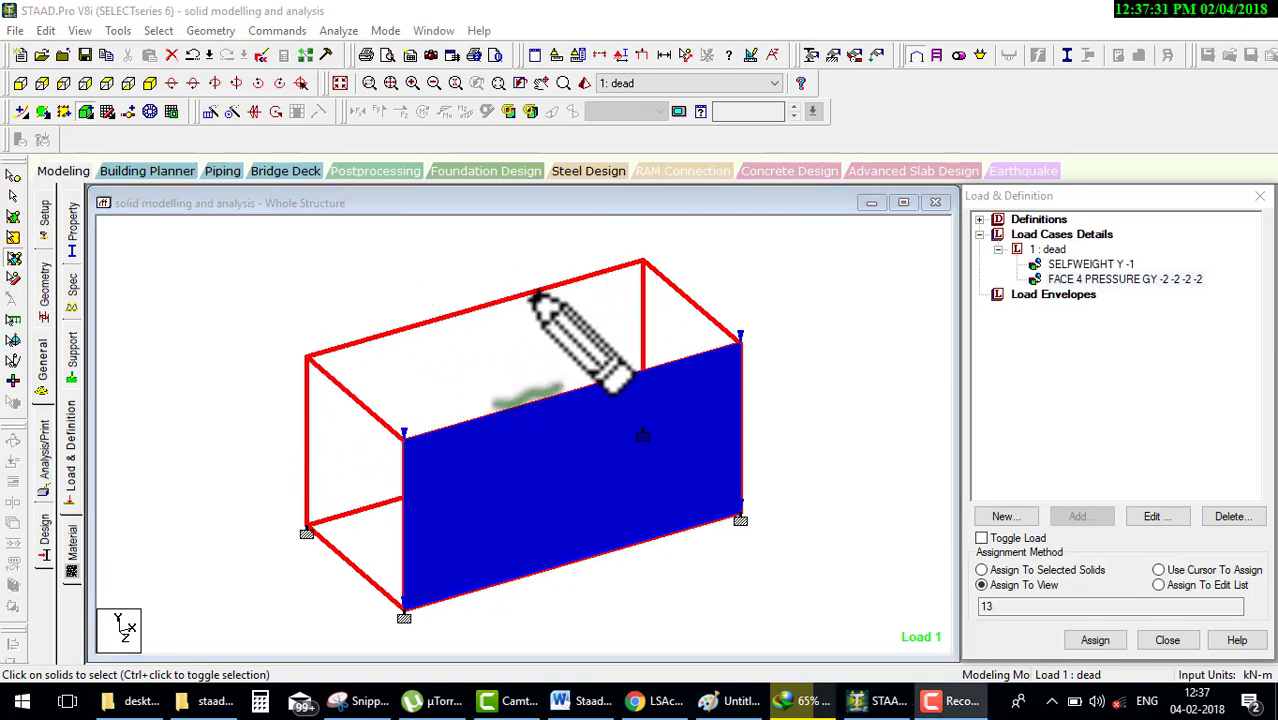
mouse_move(312, 350)
mouse_down()
mouse_move(665, 240)
mouse_move(398, 425)
mouse_up()
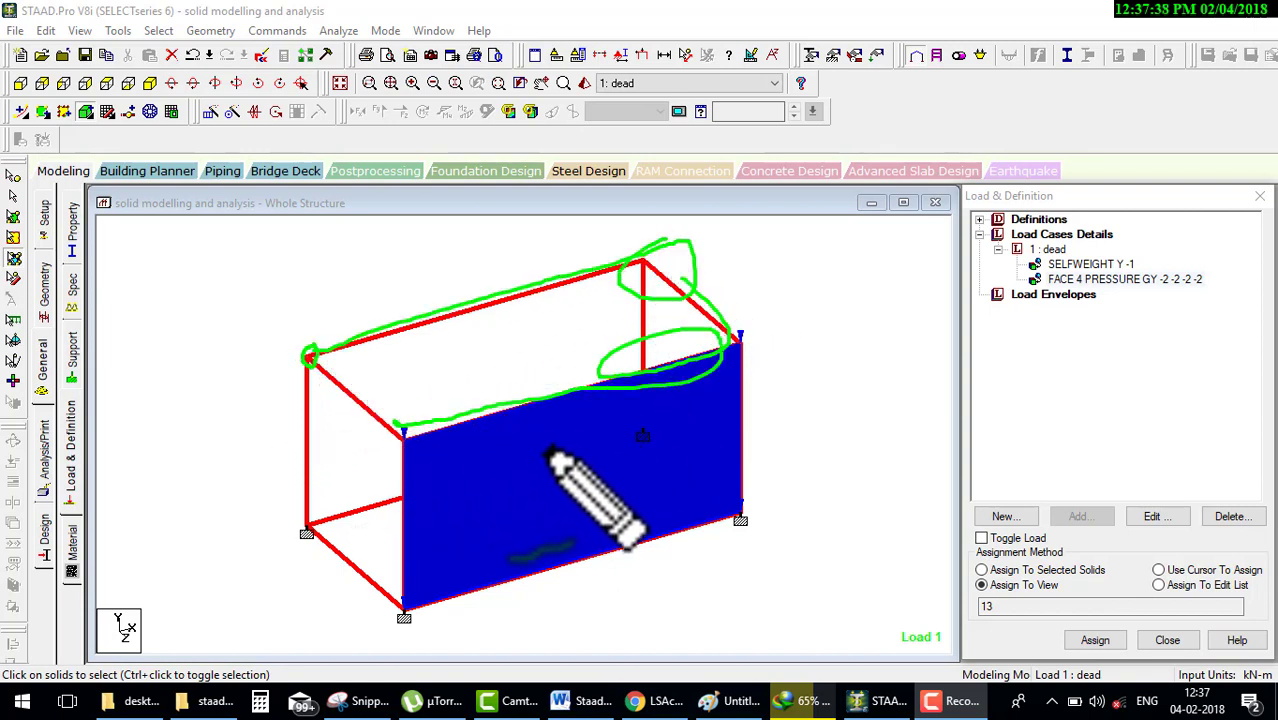
mouse_move(570, 455)
mouse_down()
mouse_move(580, 505)
mouse_move(618, 447)
mouse_move(610, 472)
mouse_move(640, 485)
mouse_up()
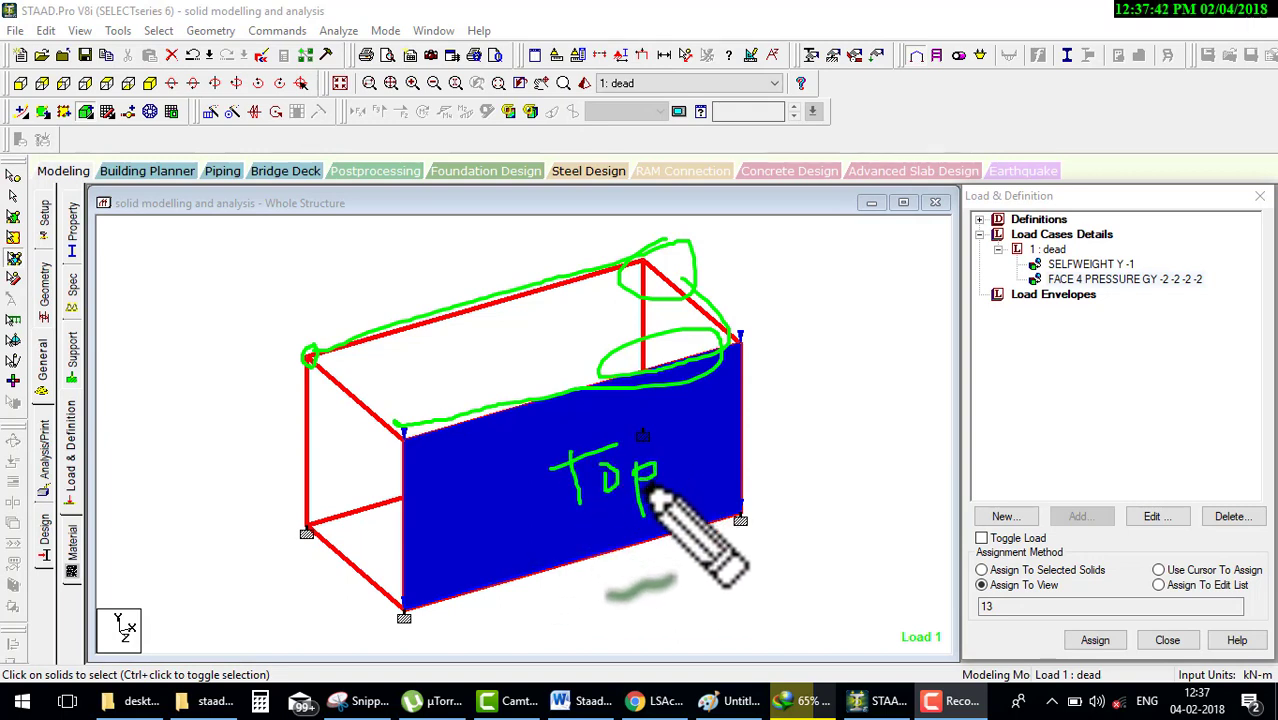
key(e)
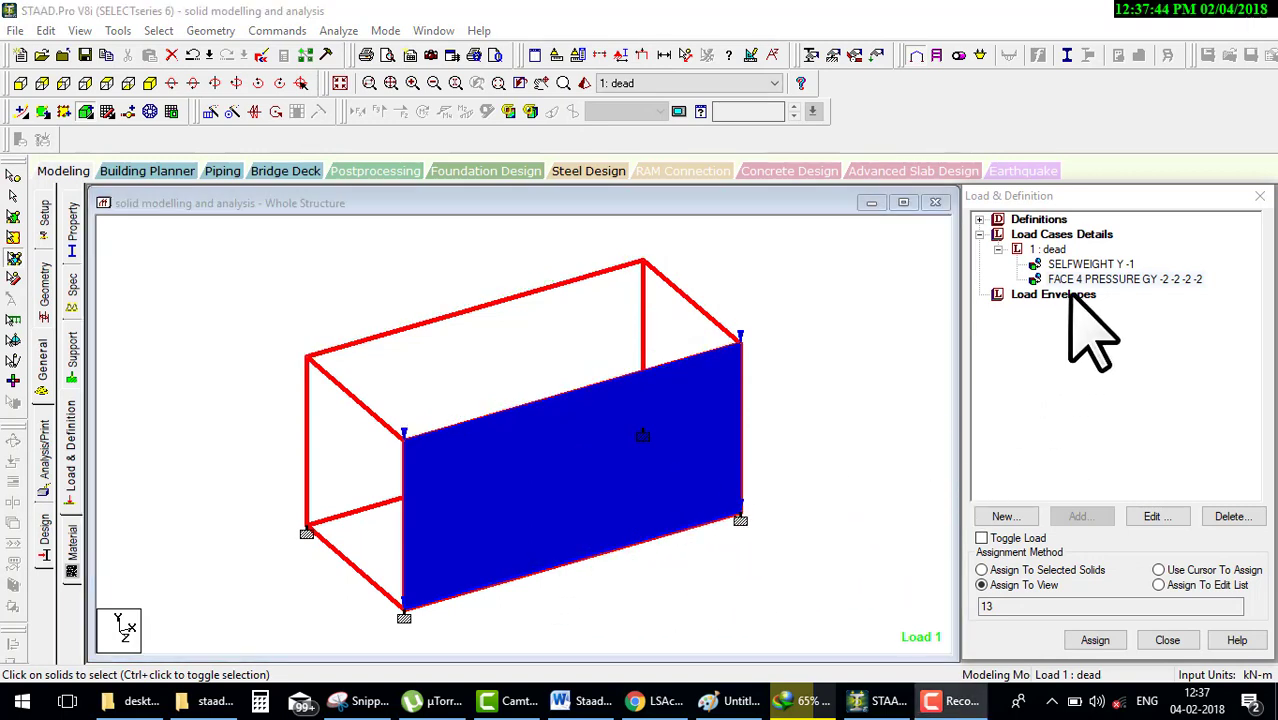
click(1080, 281)
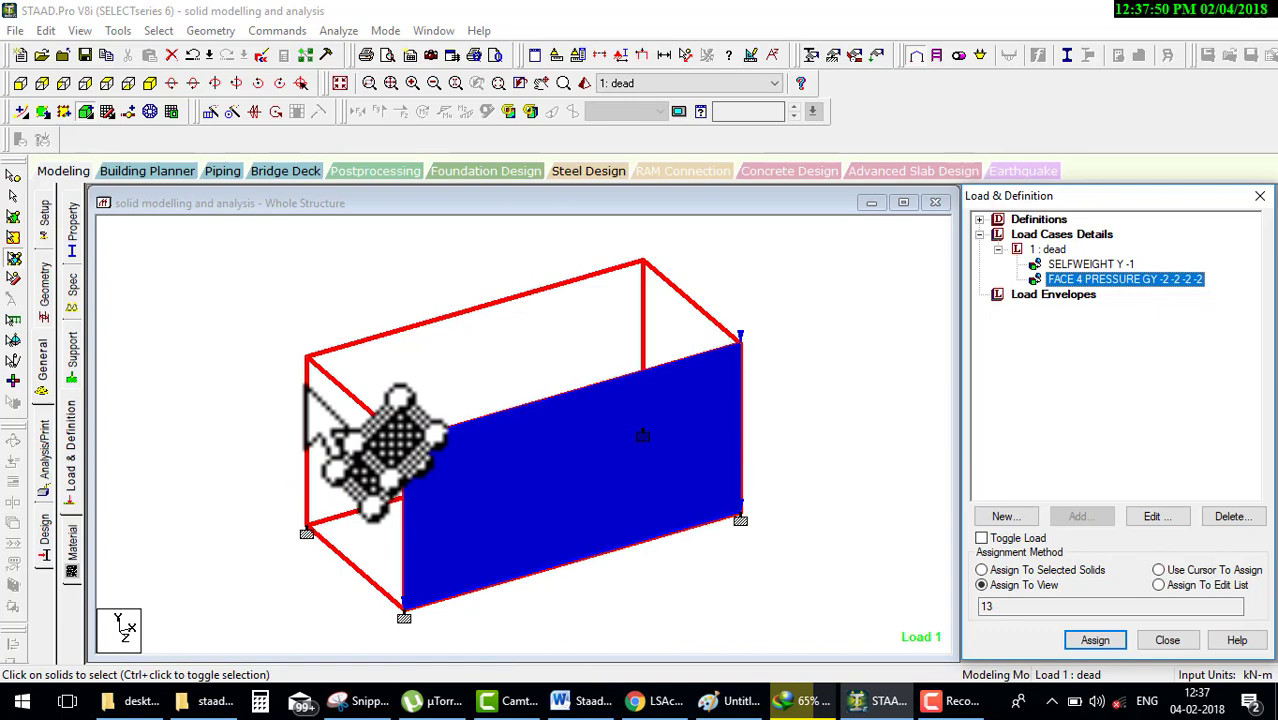
Step: Move the pressure load to face 5 (Right), keeping -2 kN/m2 at all four nodes
double_click(1110, 281)
click(600, 240)
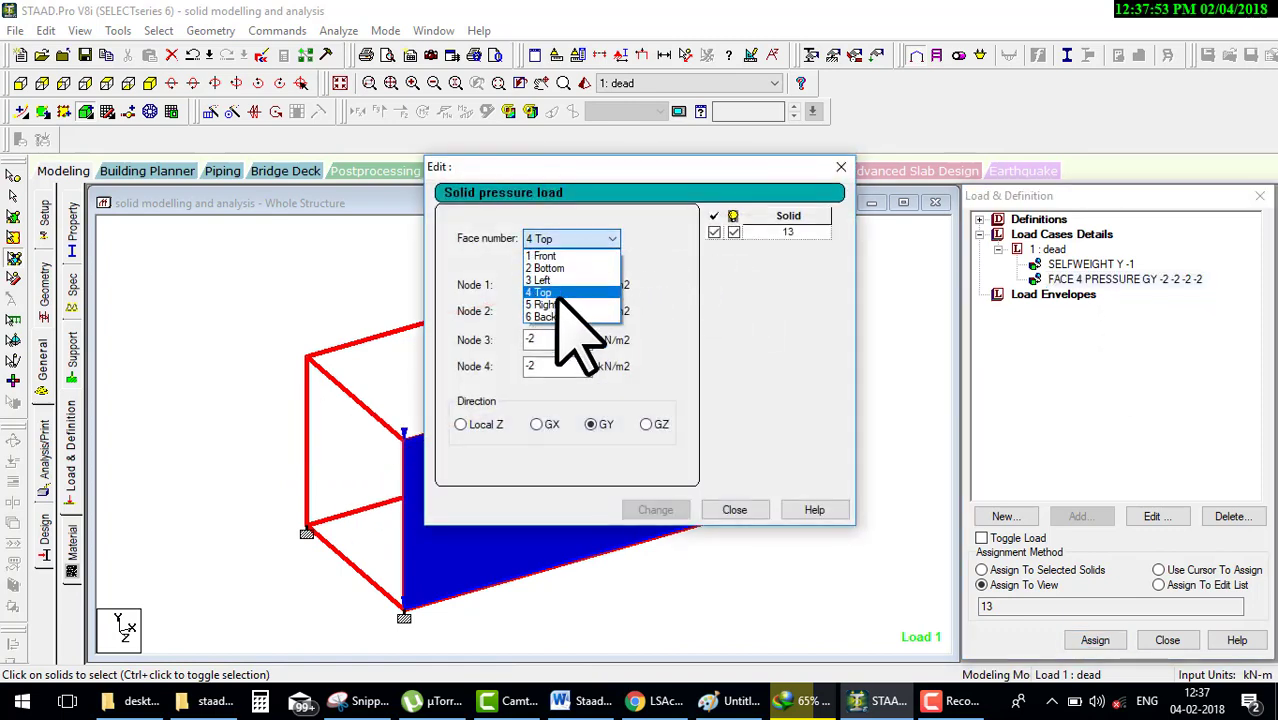
click(556, 304)
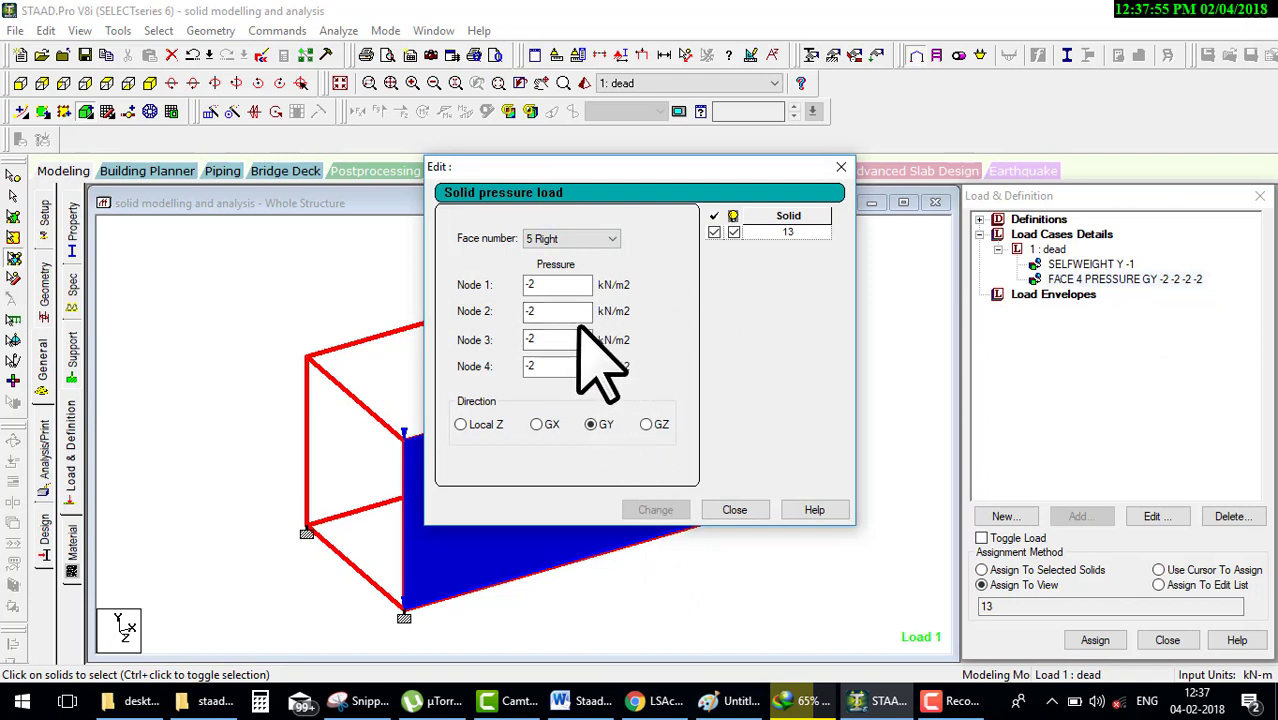
drag(580, 338, 300, 308)
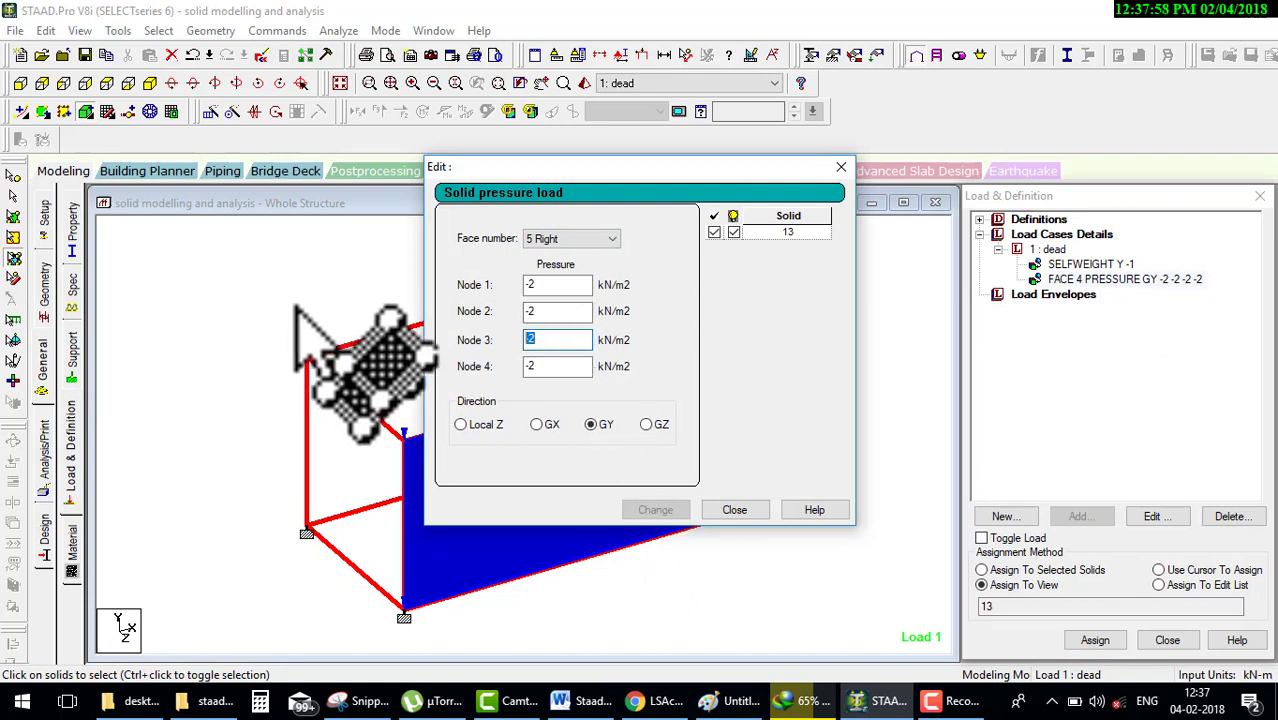
key(BackSpace)
text(3)
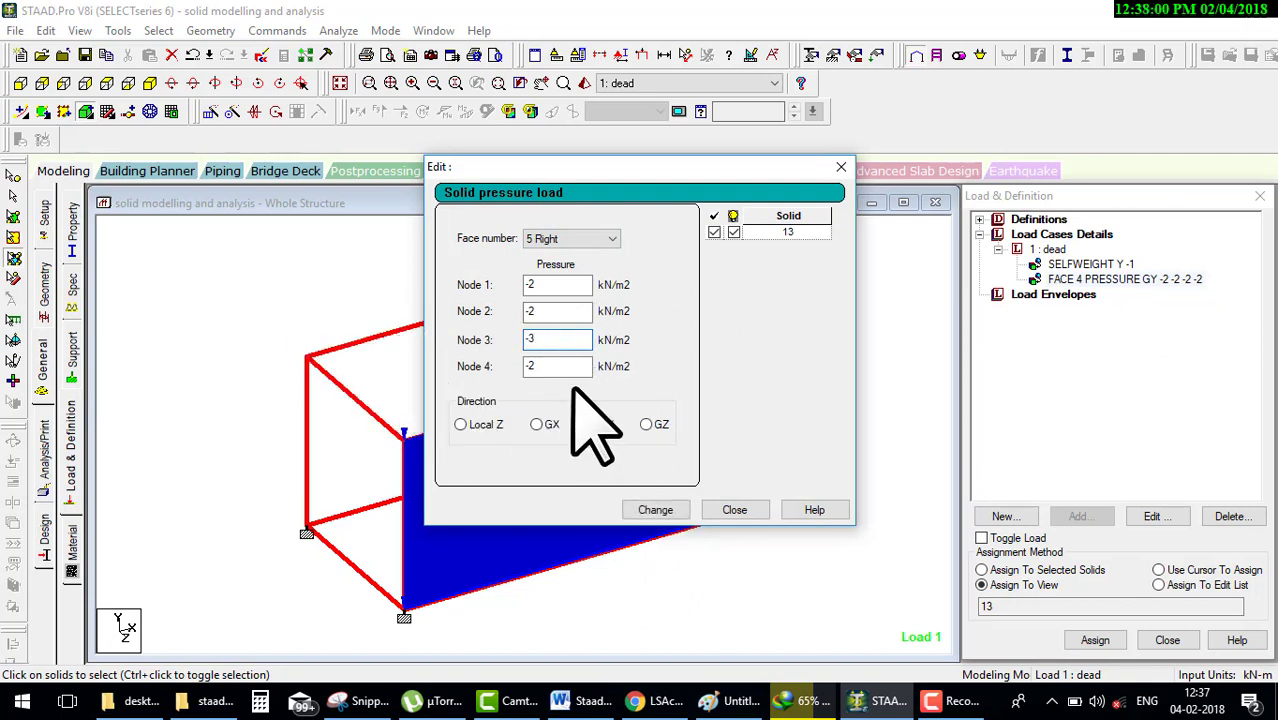
text(2)
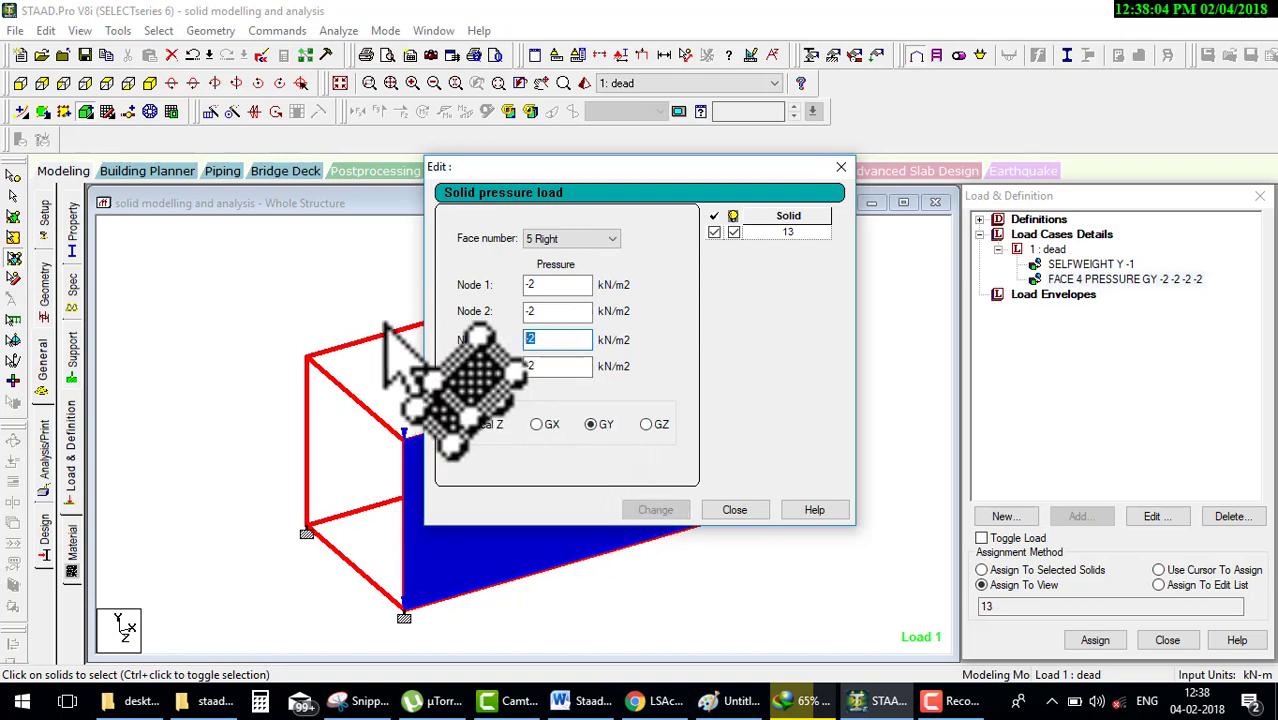
key(BackSpace)
text(3)
click(656, 510)
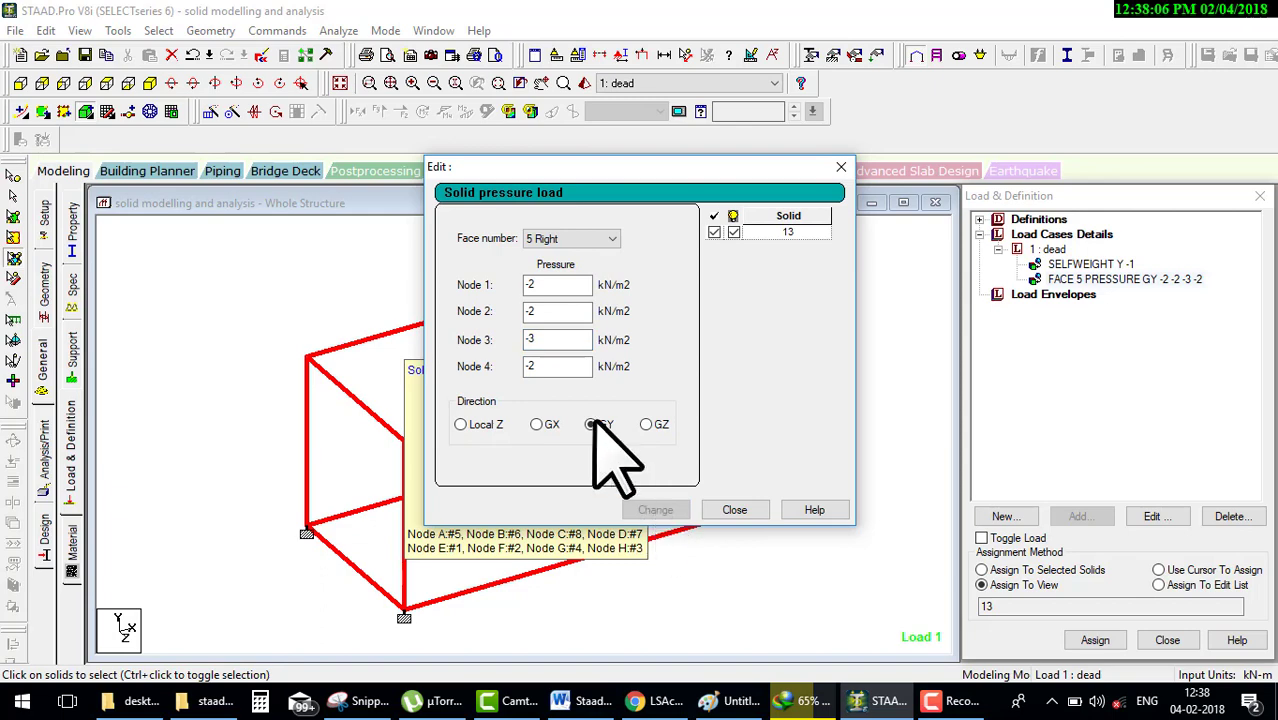
text(2)
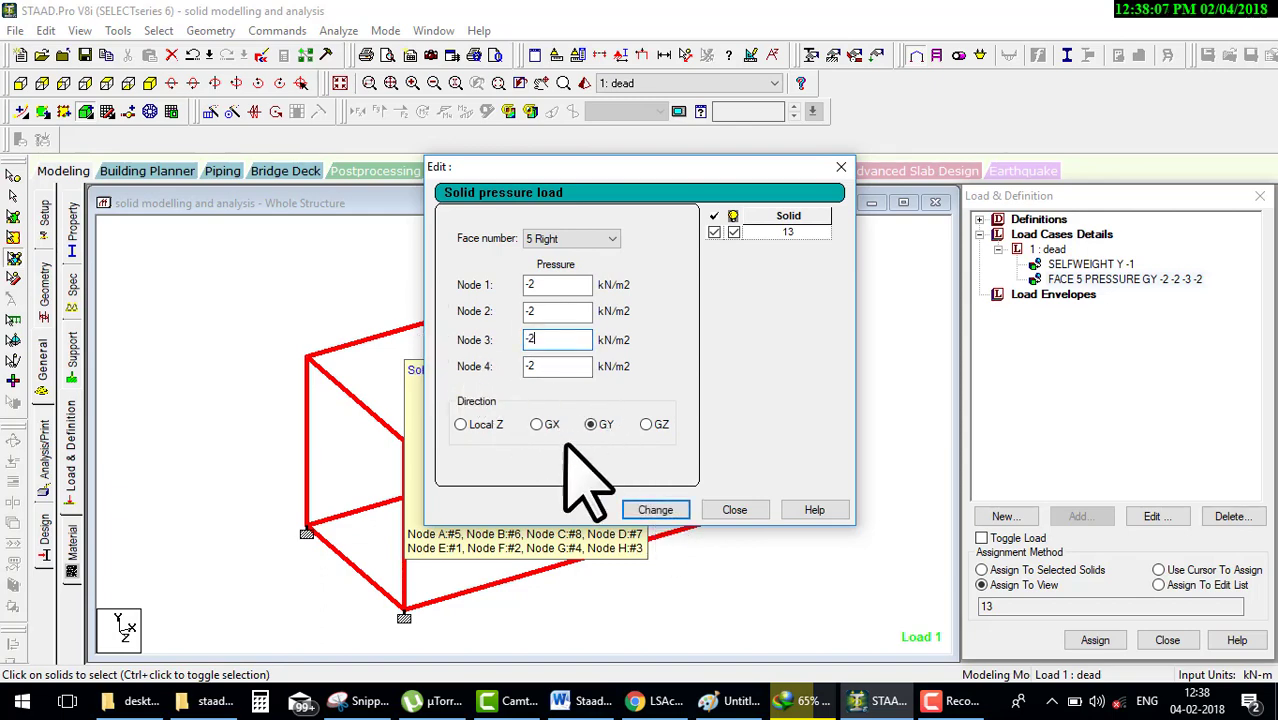
click(655, 510)
click(735, 512)
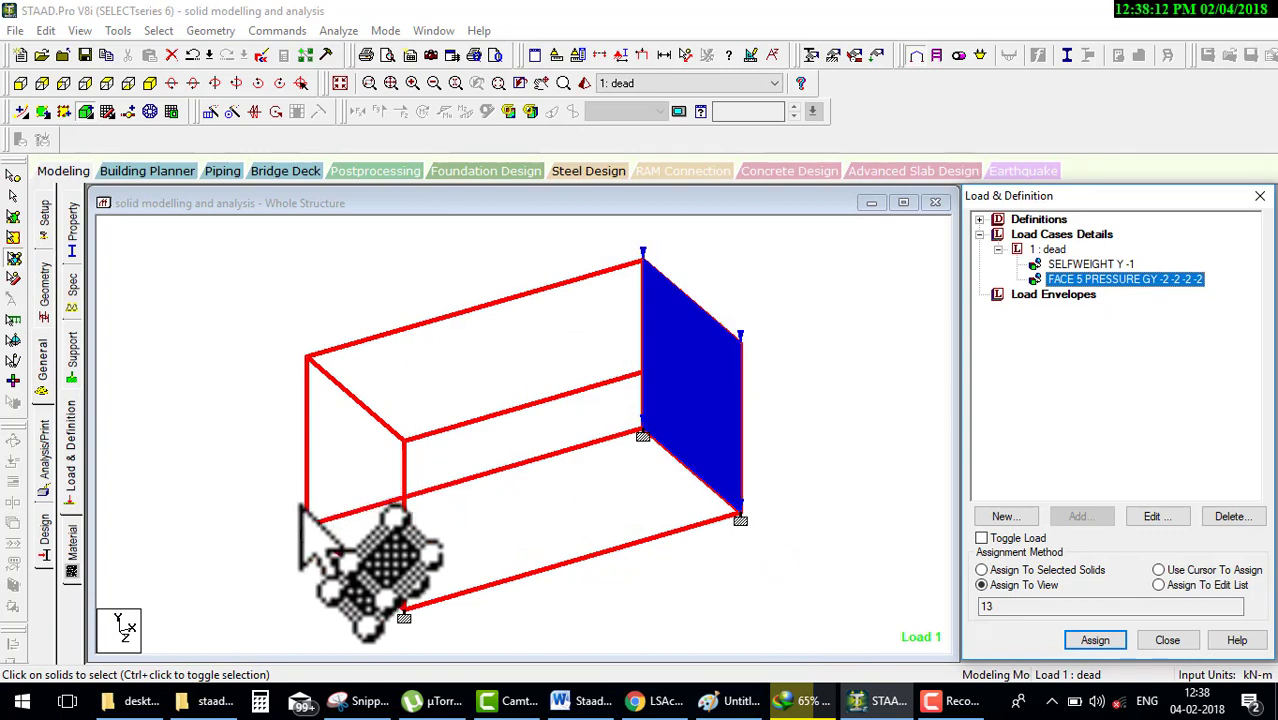
Step: Rotate the view to check where the face 5 pressure is drawn on the box
mouse_move(497, 473)
mouse_down()
mouse_move(557, 466)
mouse_move(541, 518)
mouse_up()
mouse_move(688, 365)
mouse_down()
mouse_move(688, 410)
mouse_move(703, 368)
mouse_move(720, 410)
mouse_up()
drag(345, 463, 378, 505)
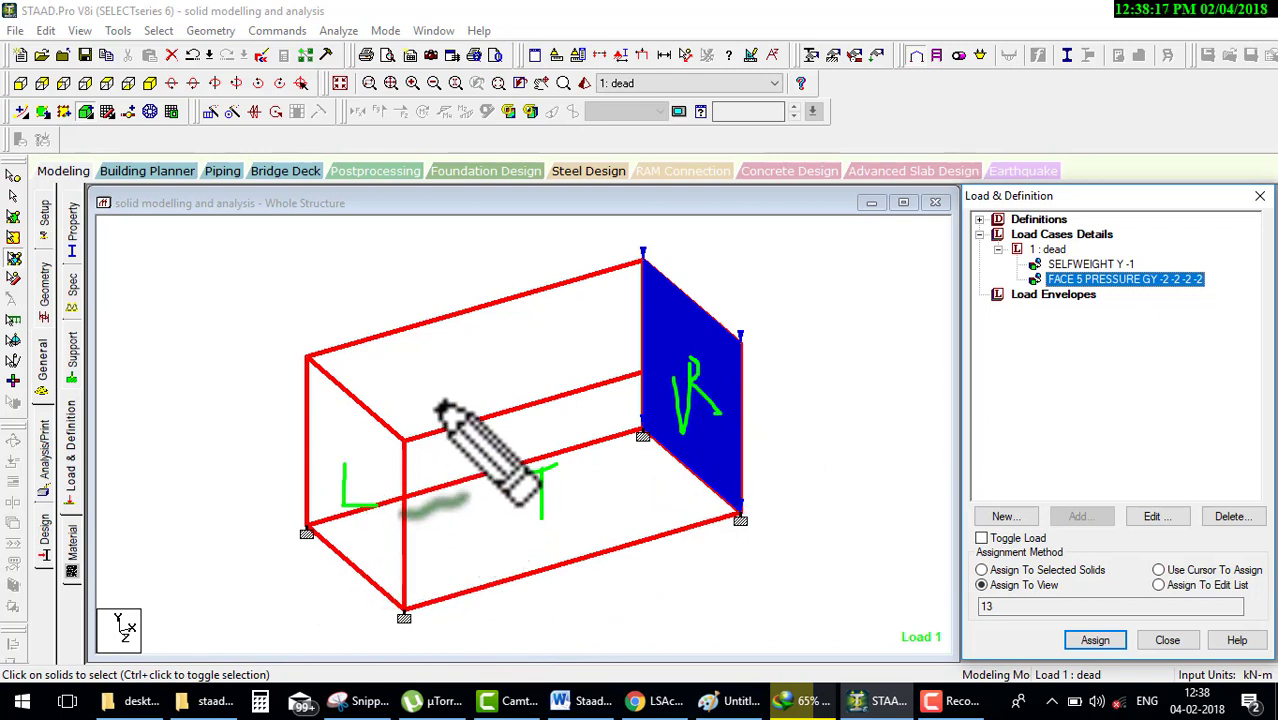
drag(437, 372, 438, 413)
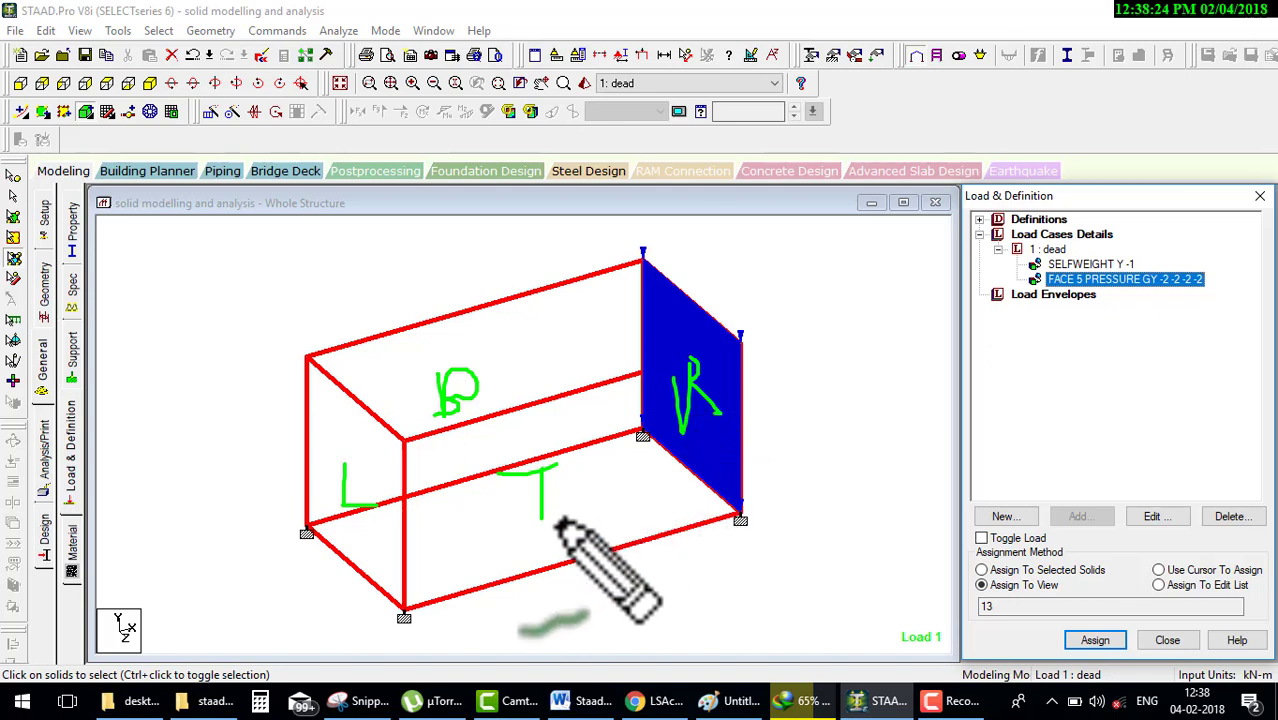
drag(497, 471, 556, 462)
drag(541, 470, 541, 518)
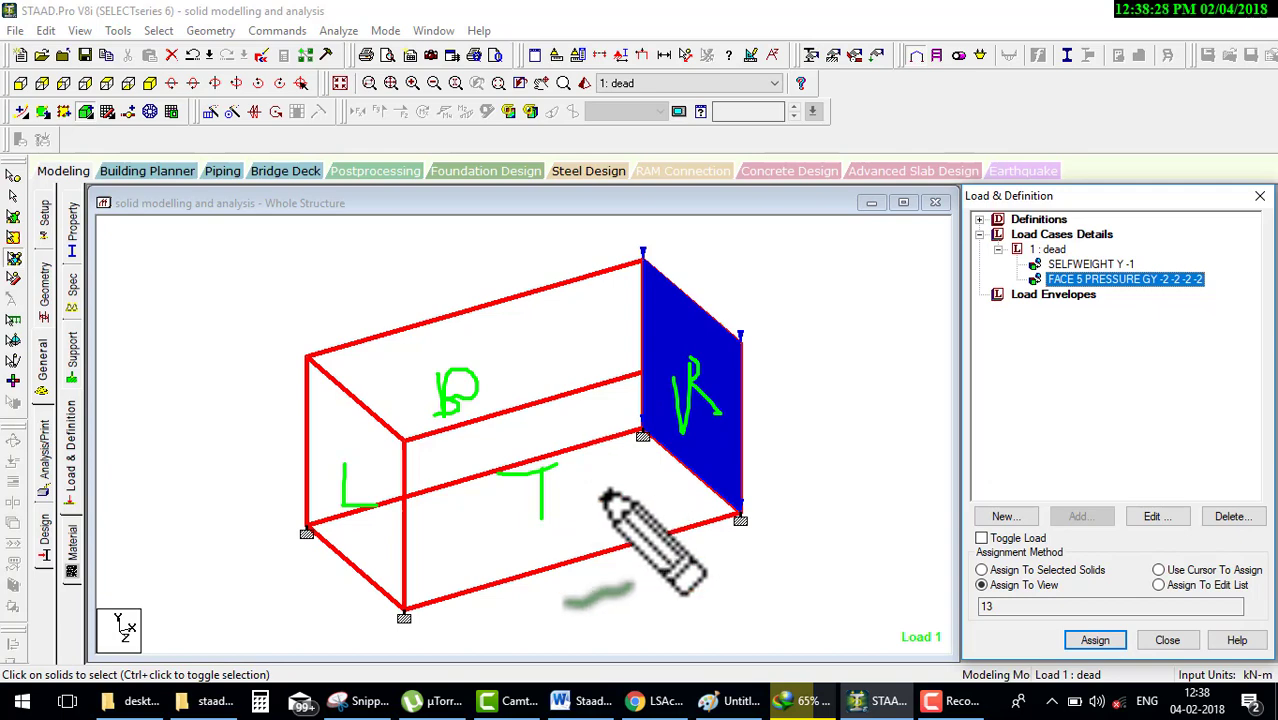
key(Escape)
Step: Move the -2 kN/m2 pressure load from face 5 to face 1 (Front)
double_click(1127, 281)
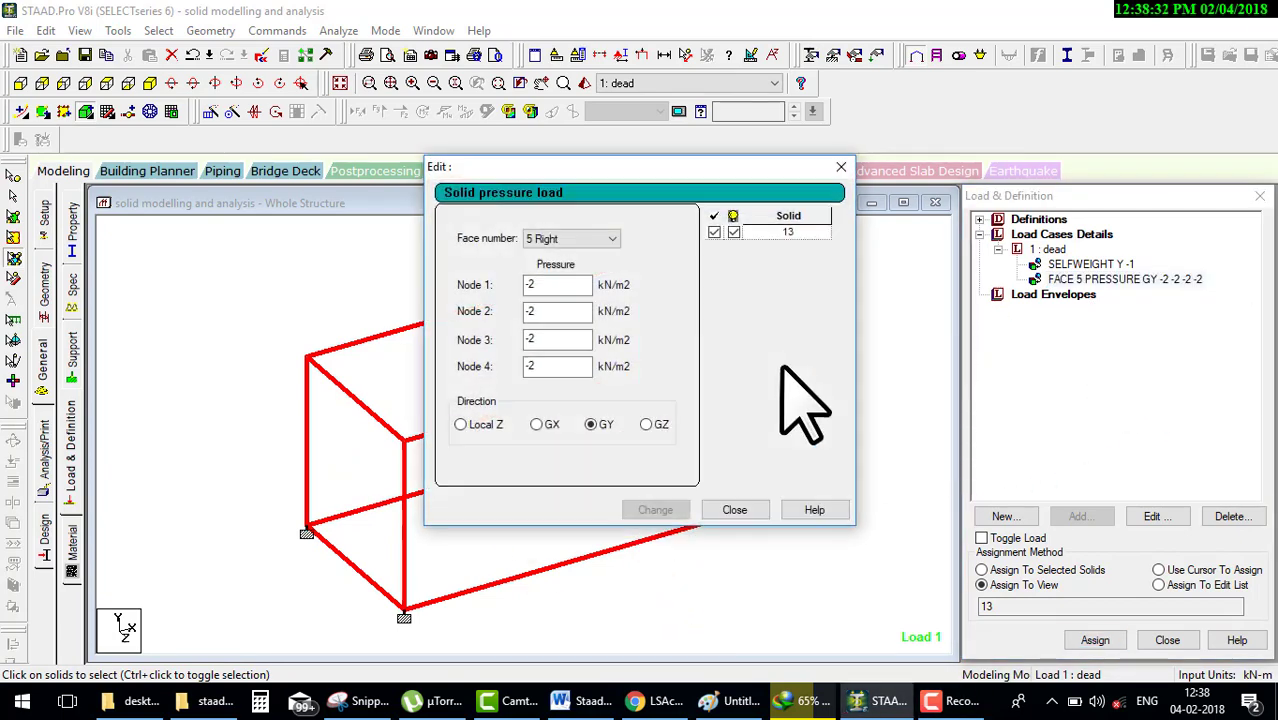
click(584, 240)
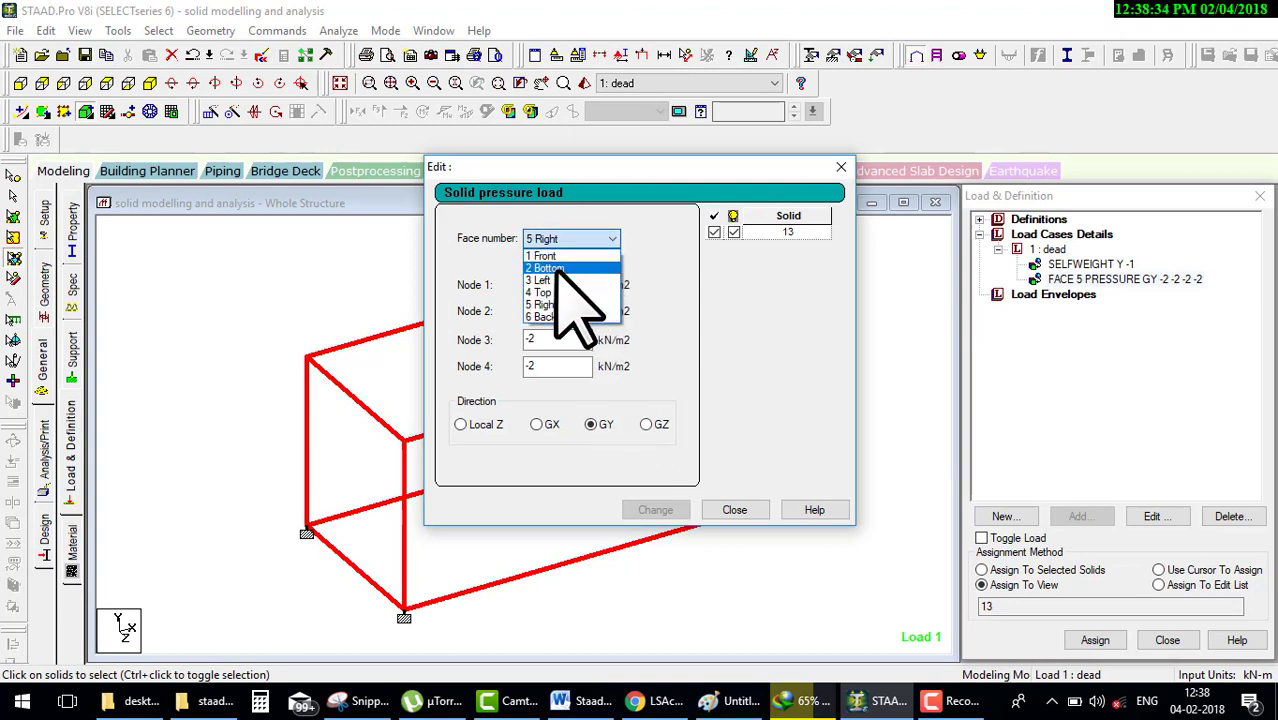
click(557, 256)
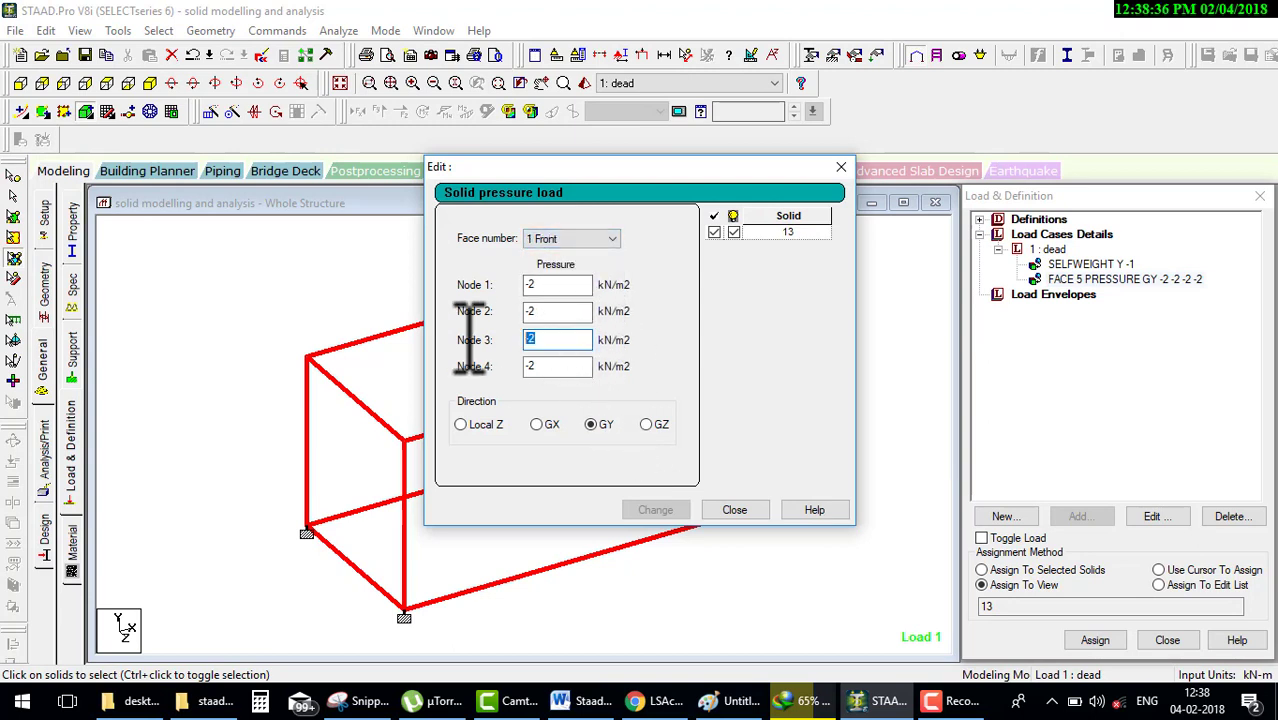
text(3)
click(652, 510)
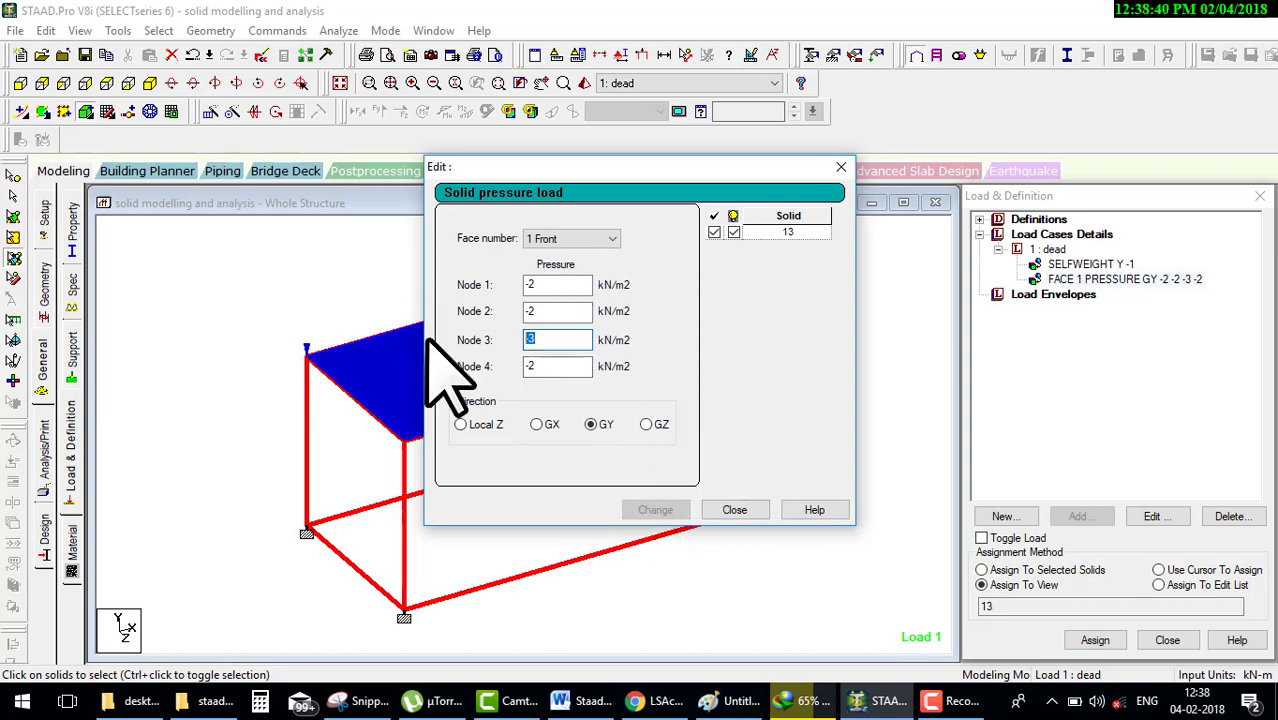
text(2)
click(656, 511)
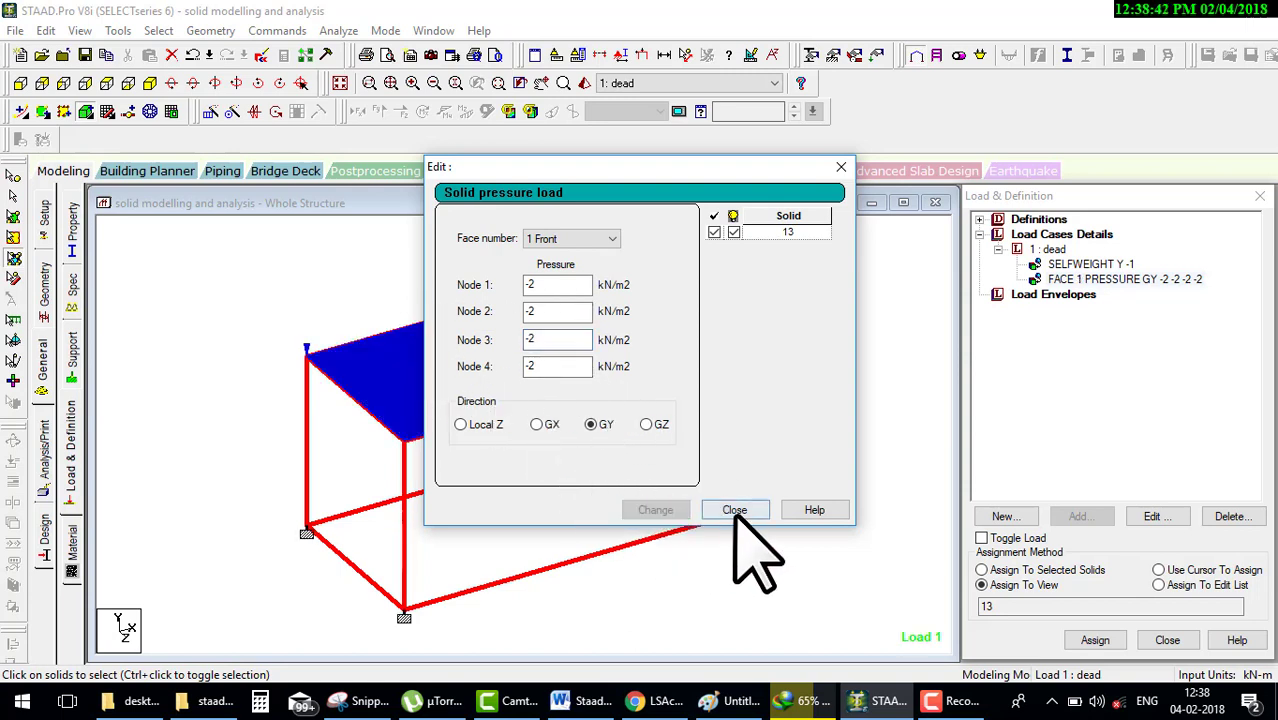
click(734, 511)
mouse_move(548, 392)
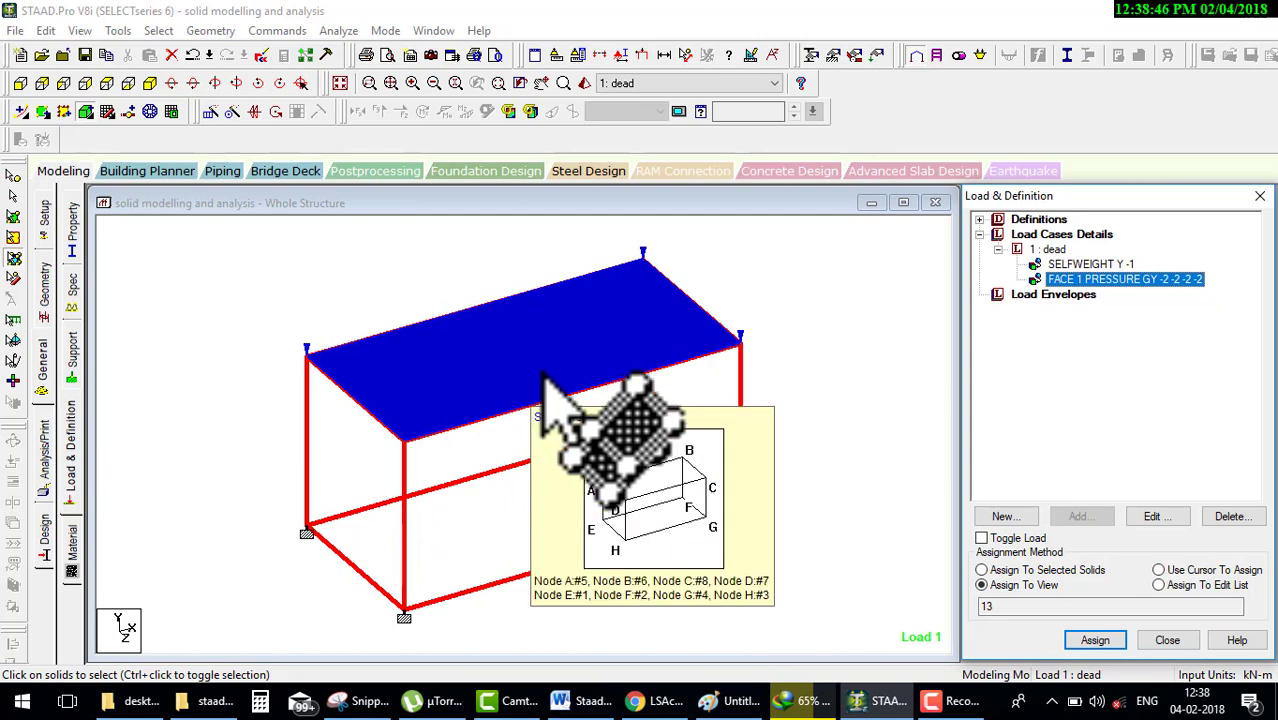
click(38, 452)
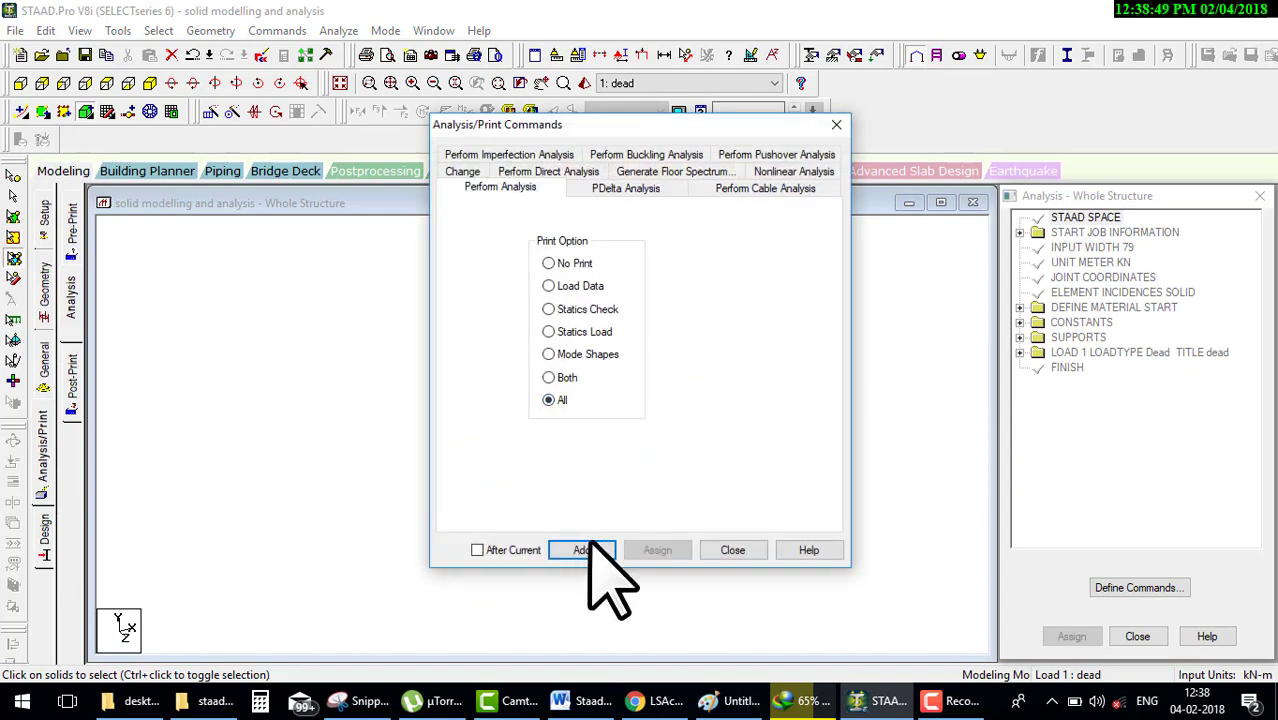
Step: Add PERFORM ANALYSIS PRINT ALL, save, and run the analysis to 0 errors
click(588, 550)
click(732, 550)
click(338, 30)
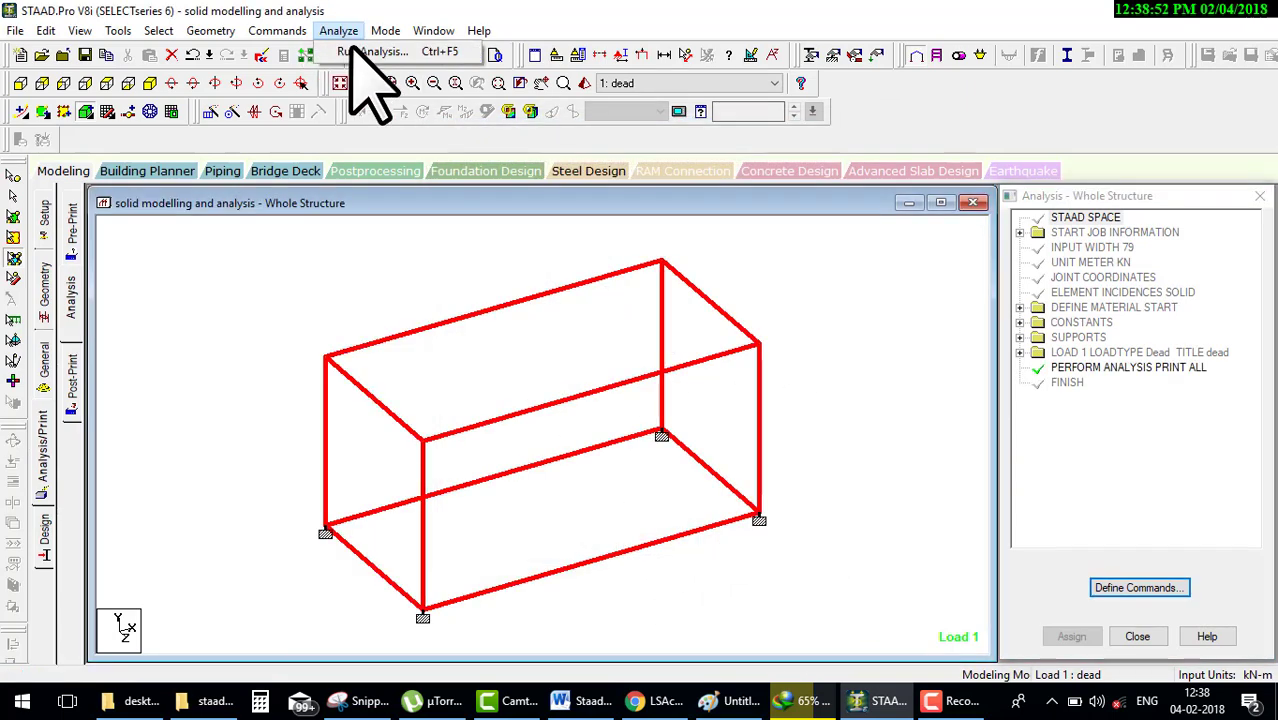
click(352, 51)
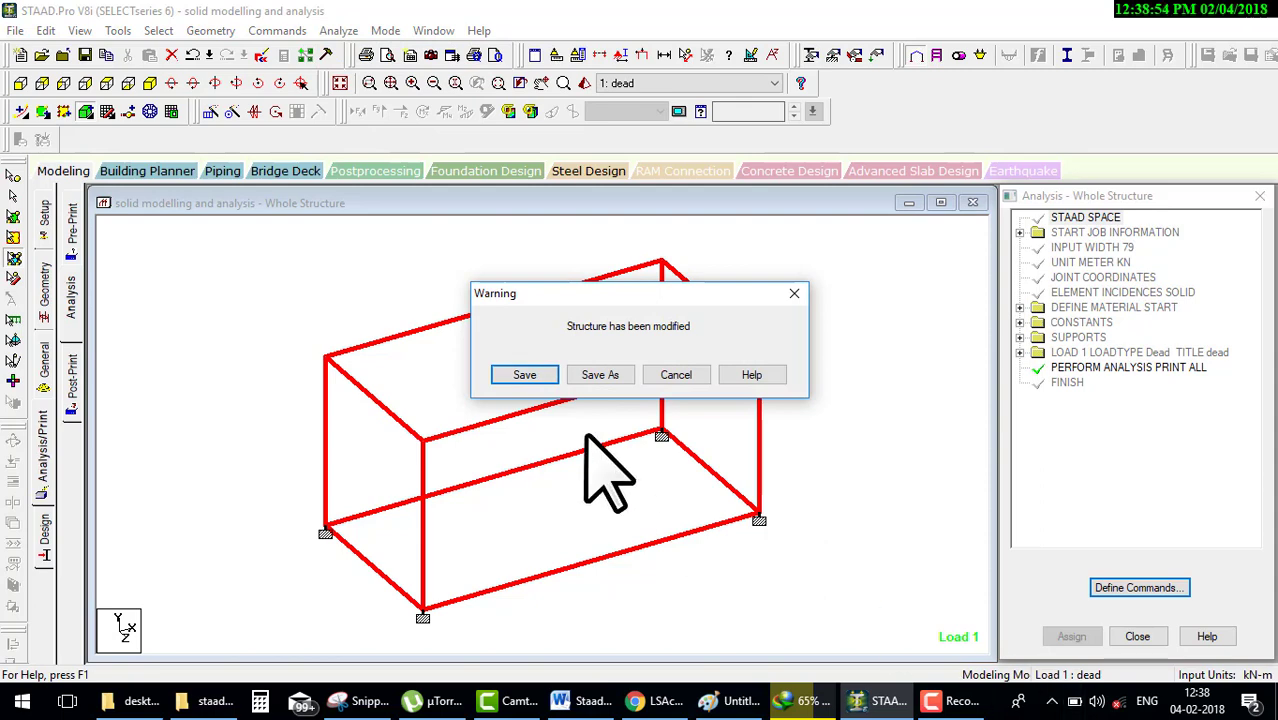
click(548, 376)
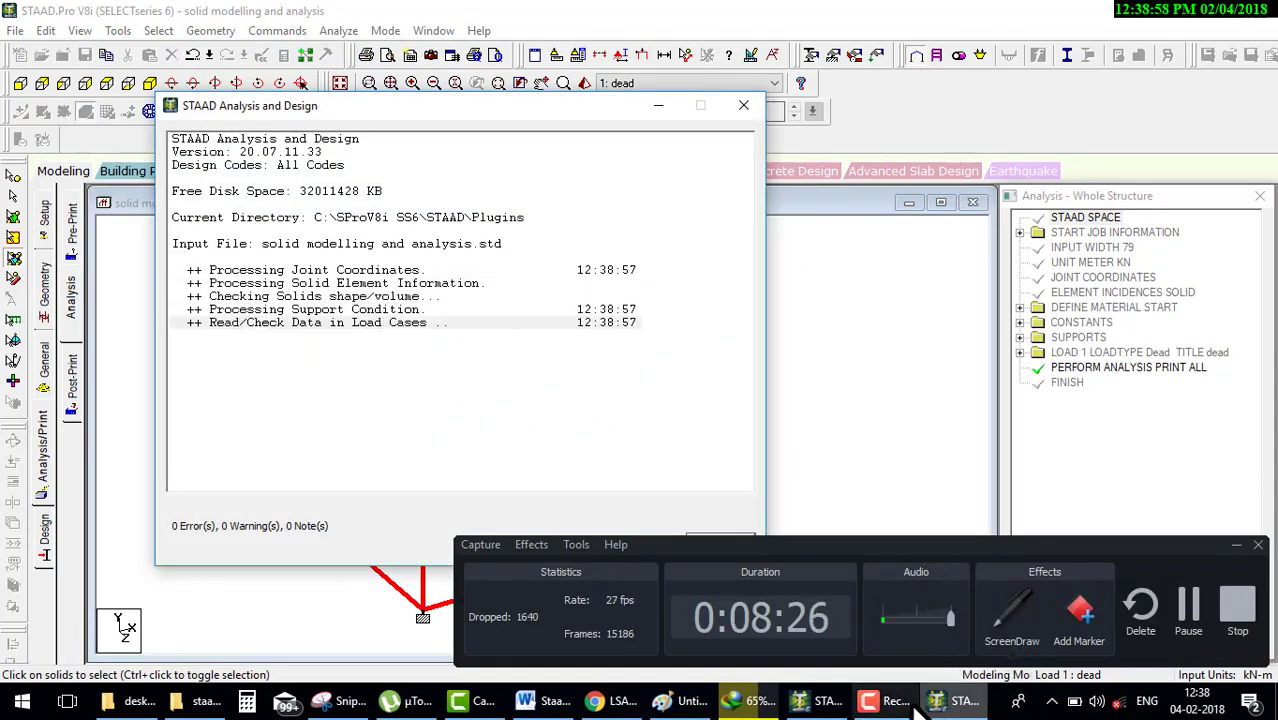
click(896, 704)
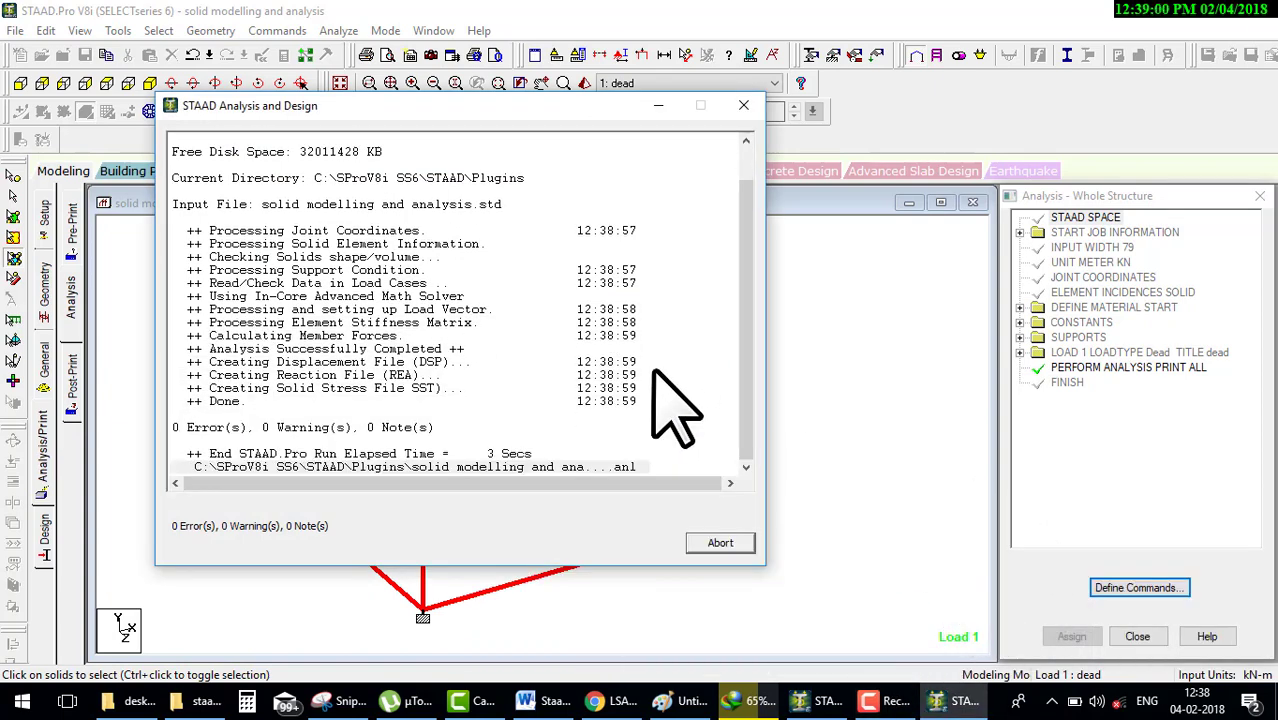
click(702, 541)
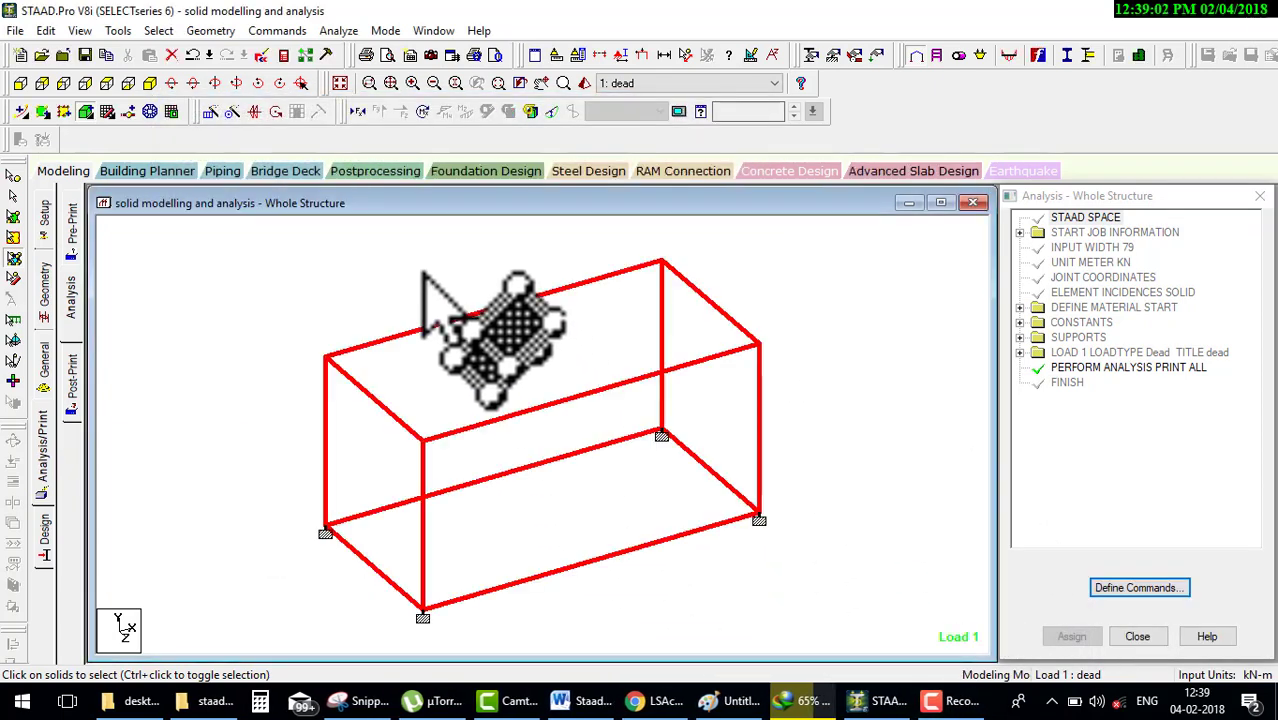
click(385, 170)
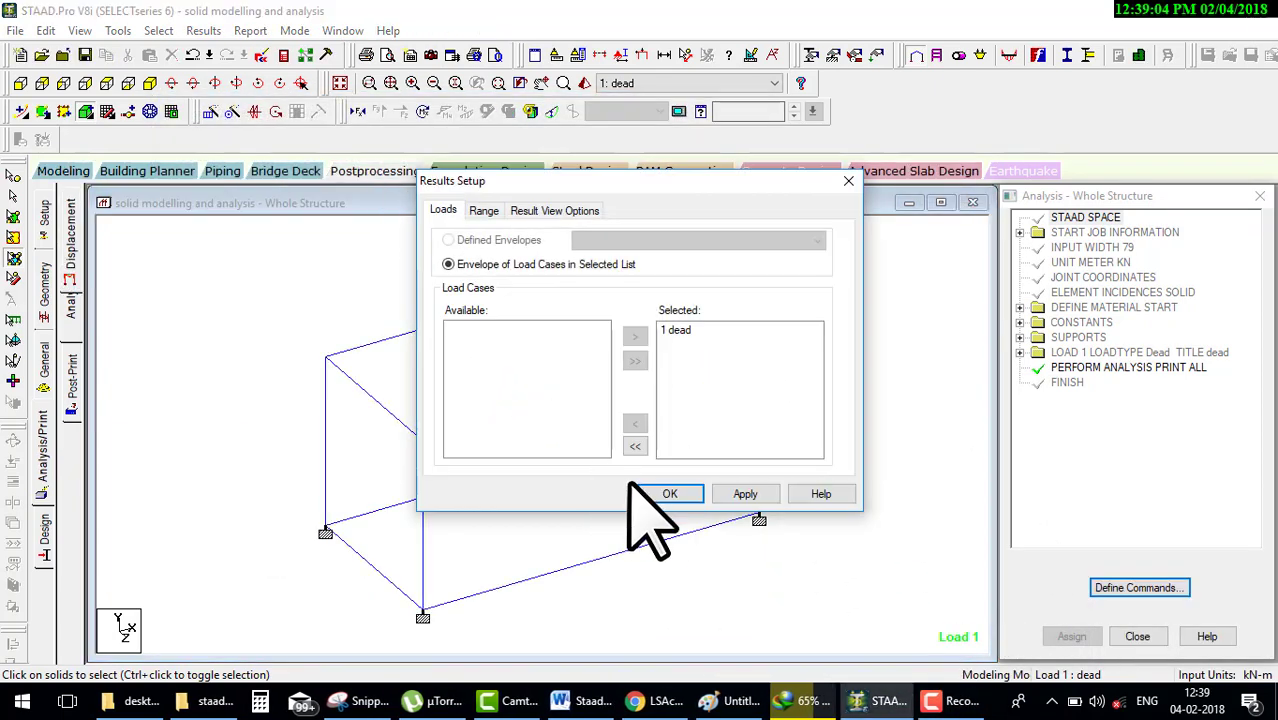
Step: Show the SXX solid stress contour for load case 1 dead (-0.012 to 0.006 N/mm2)
click(655, 490)
click(43, 268)
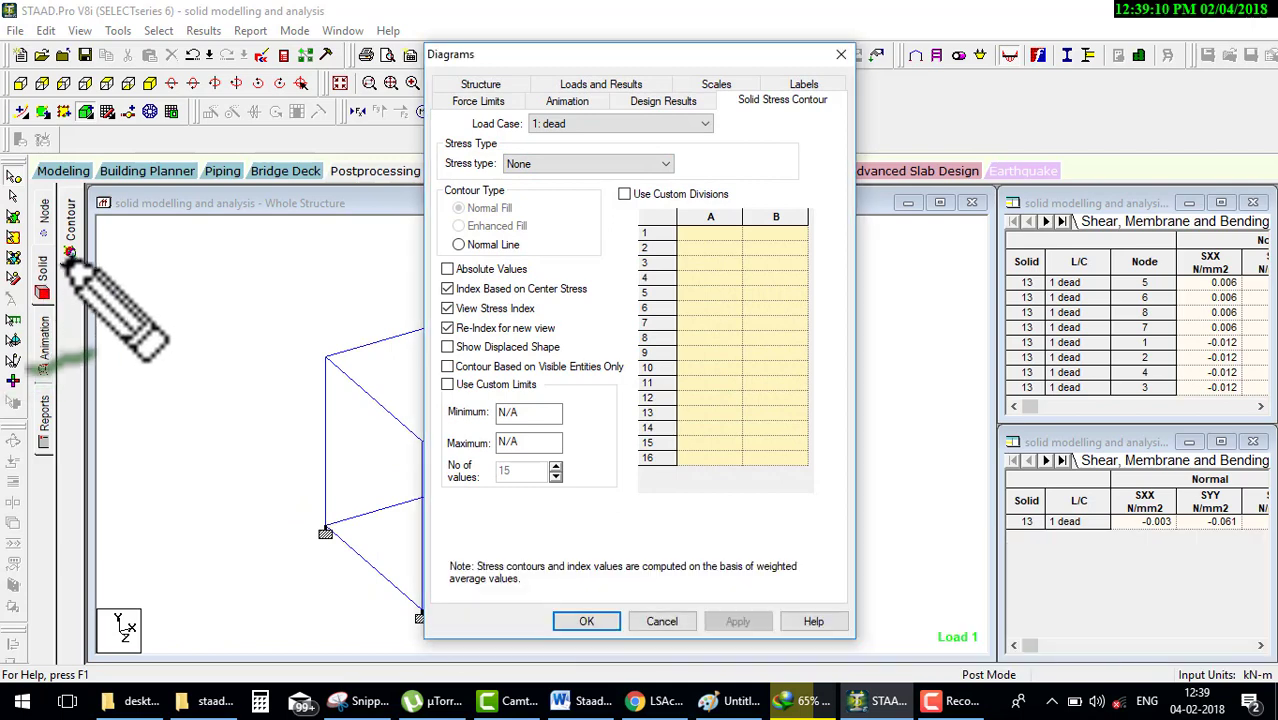
mouse_move(50, 255)
mouse_down()
mouse_move(217, 232)
mouse_move(489, 160)
mouse_move(670, 184)
mouse_move(719, 165)
mouse_move(487, 147)
mouse_up()
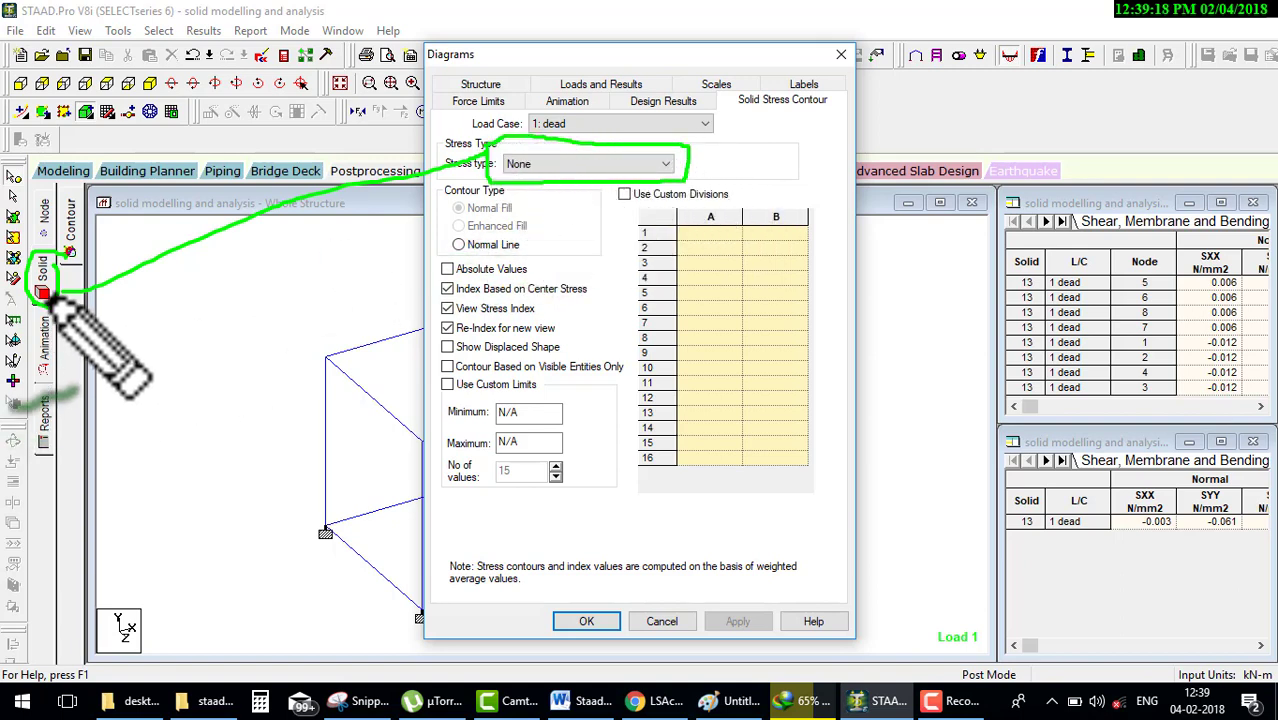
drag(48, 287, 45, 298)
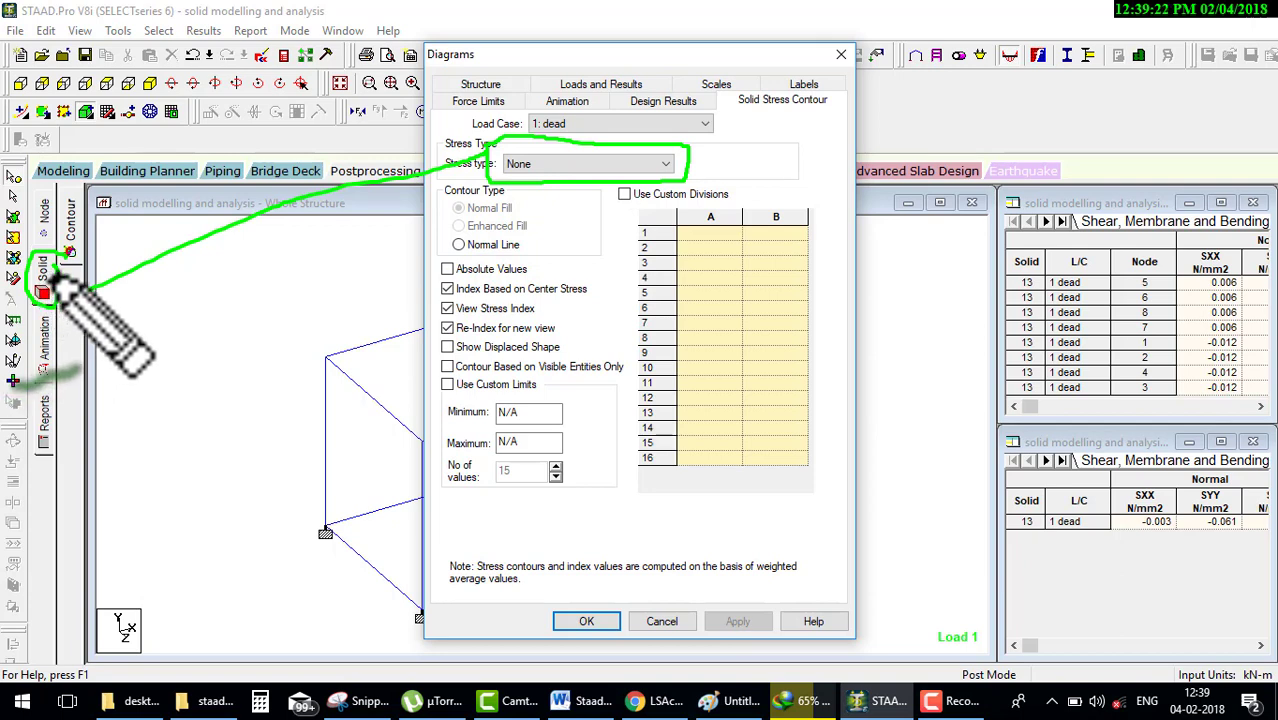
click(585, 164)
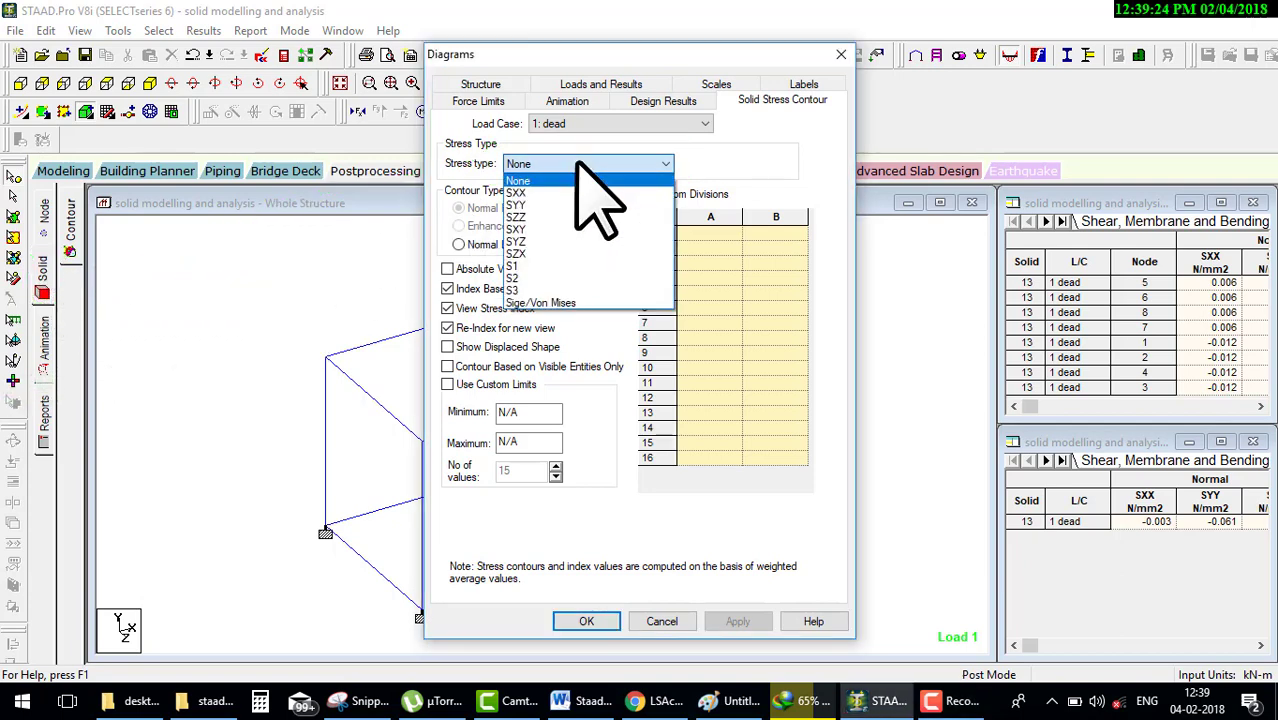
click(553, 192)
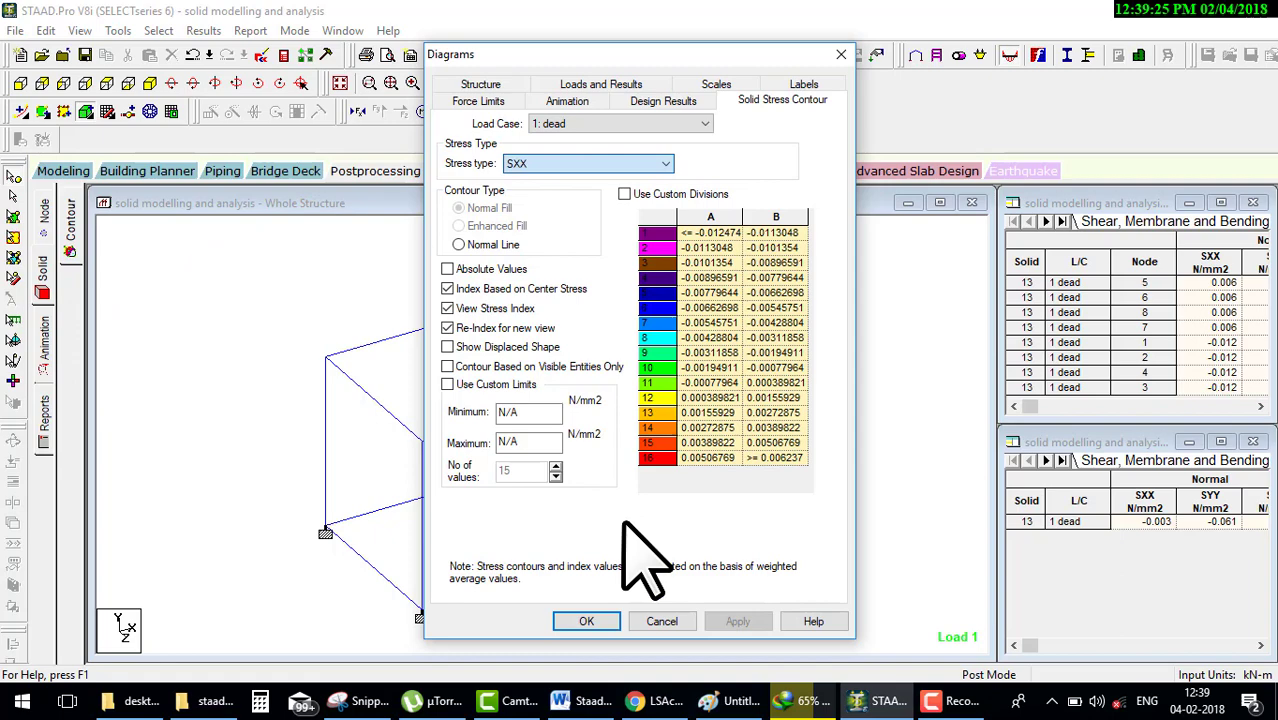
click(600, 621)
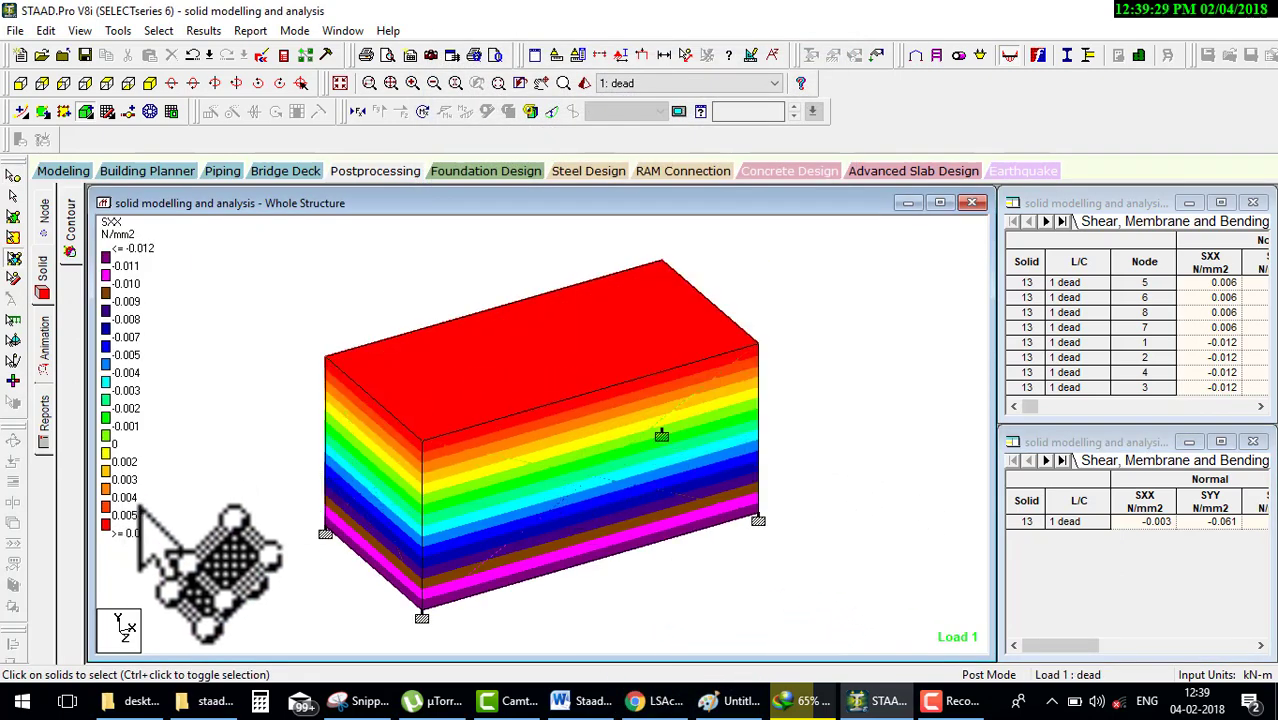
drag(152, 350, 220, 332)
mouse_move(160, 258)
mouse_down()
mouse_move(166, 541)
mouse_move(253, 380)
mouse_move(274, 418)
mouse_up()
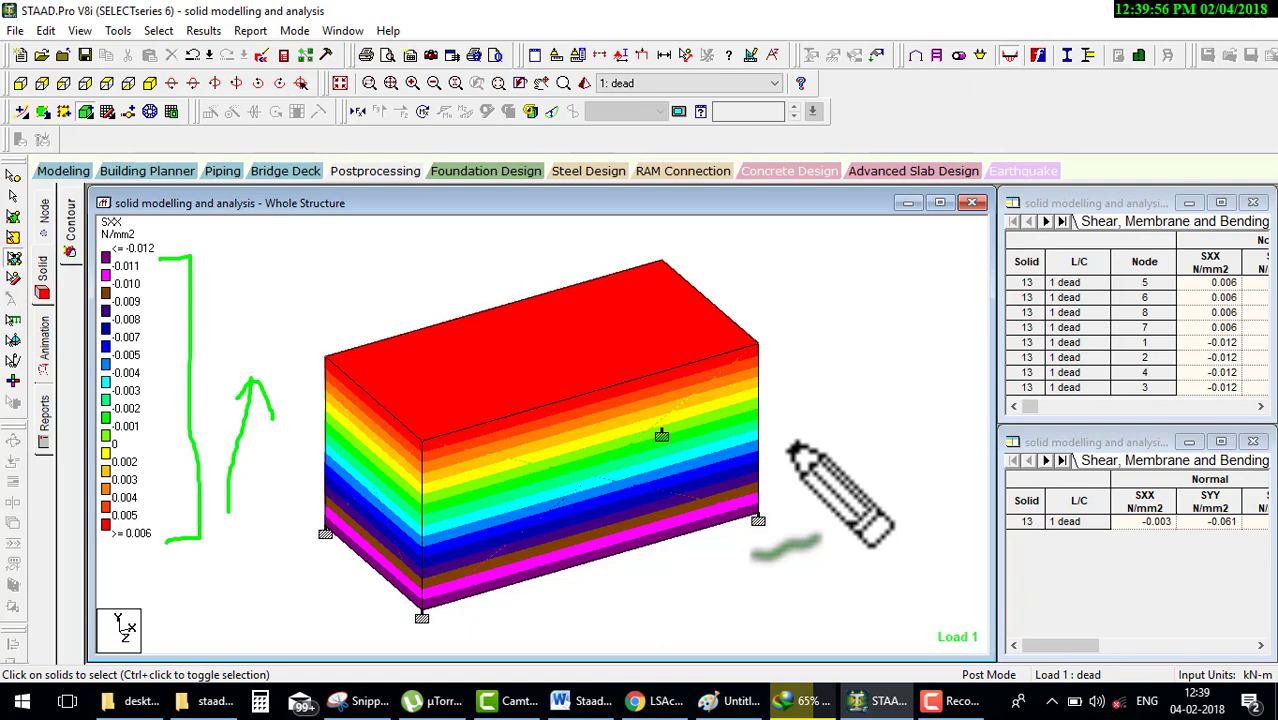
key(Escape)
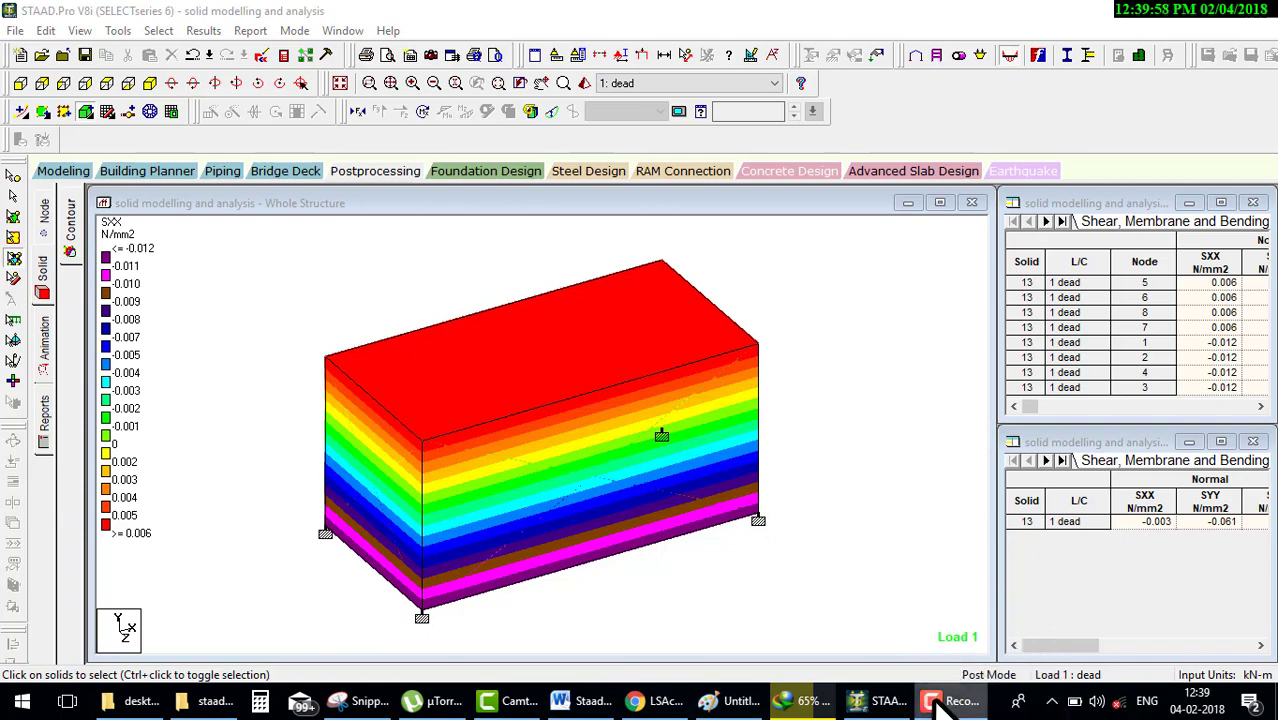
click(935, 703)
click(940, 703)
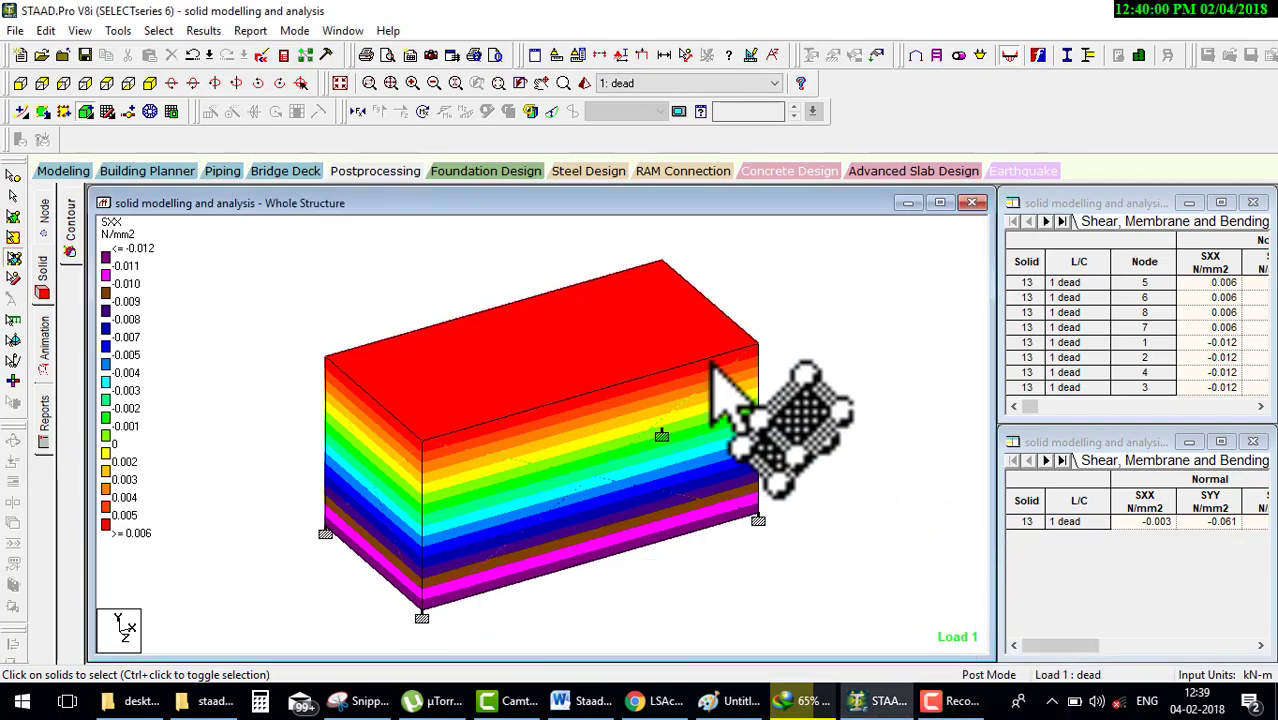